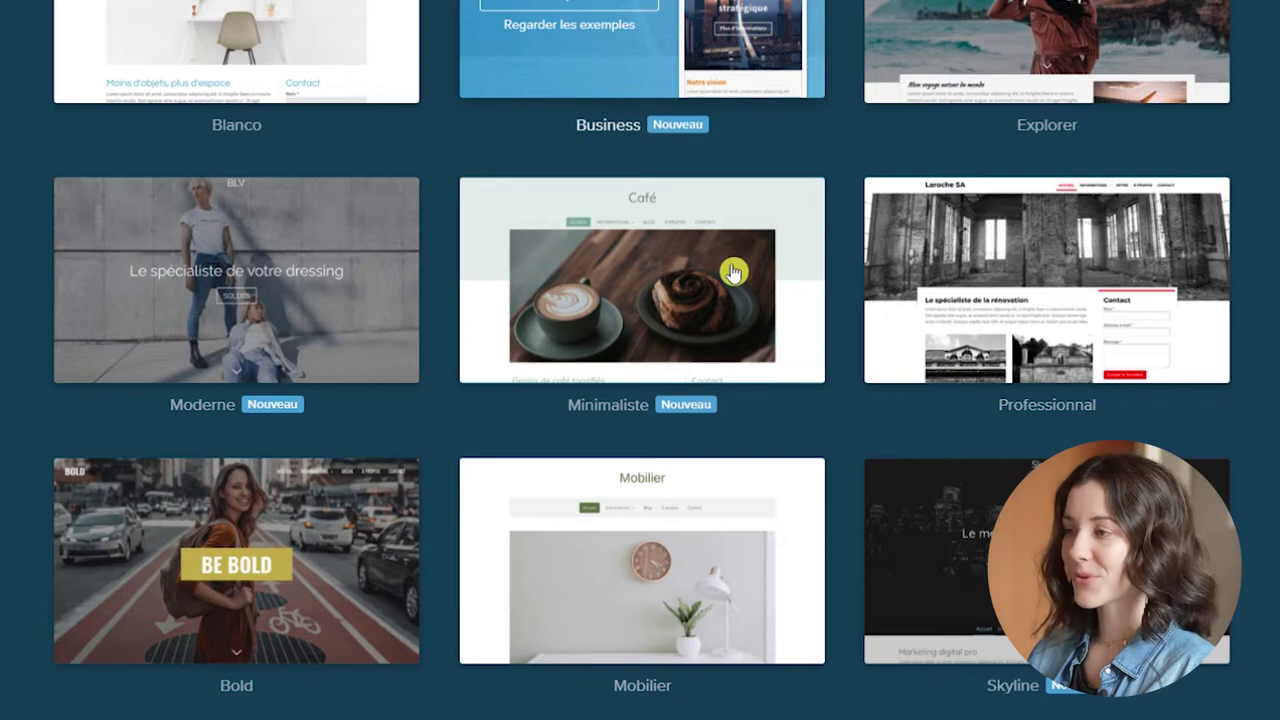
# Step: Start a new site from the Skyline template and choose the Pro plan with annual payment
pyautogui.moveTo(568, 287)
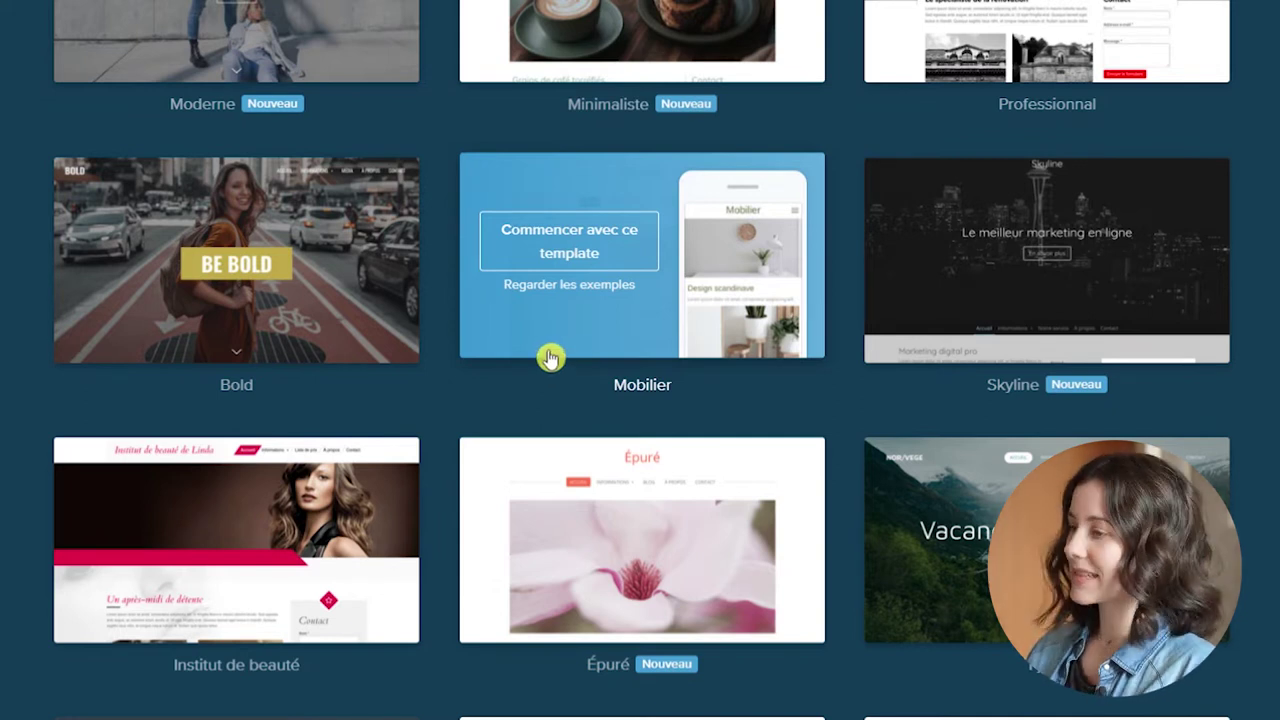
pyautogui.scroll(-1, 551, 358)
pyautogui.moveTo(1104, 92)
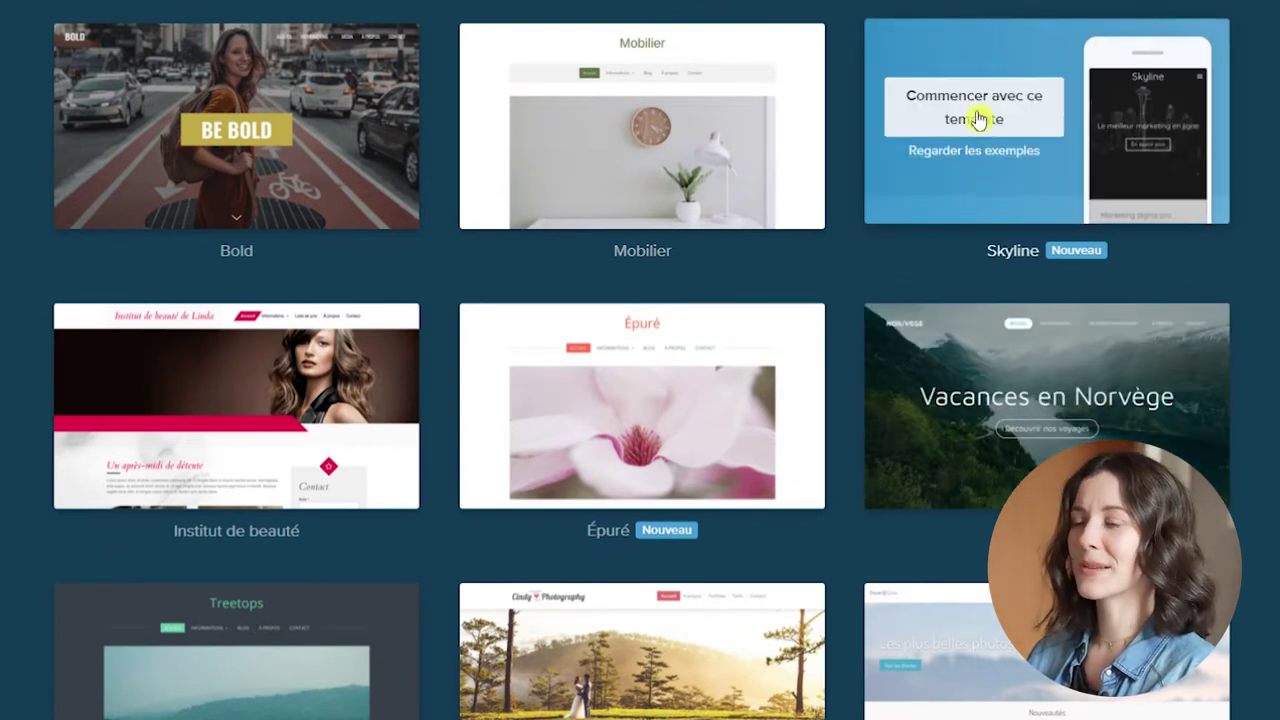
pyautogui.click(979, 120)
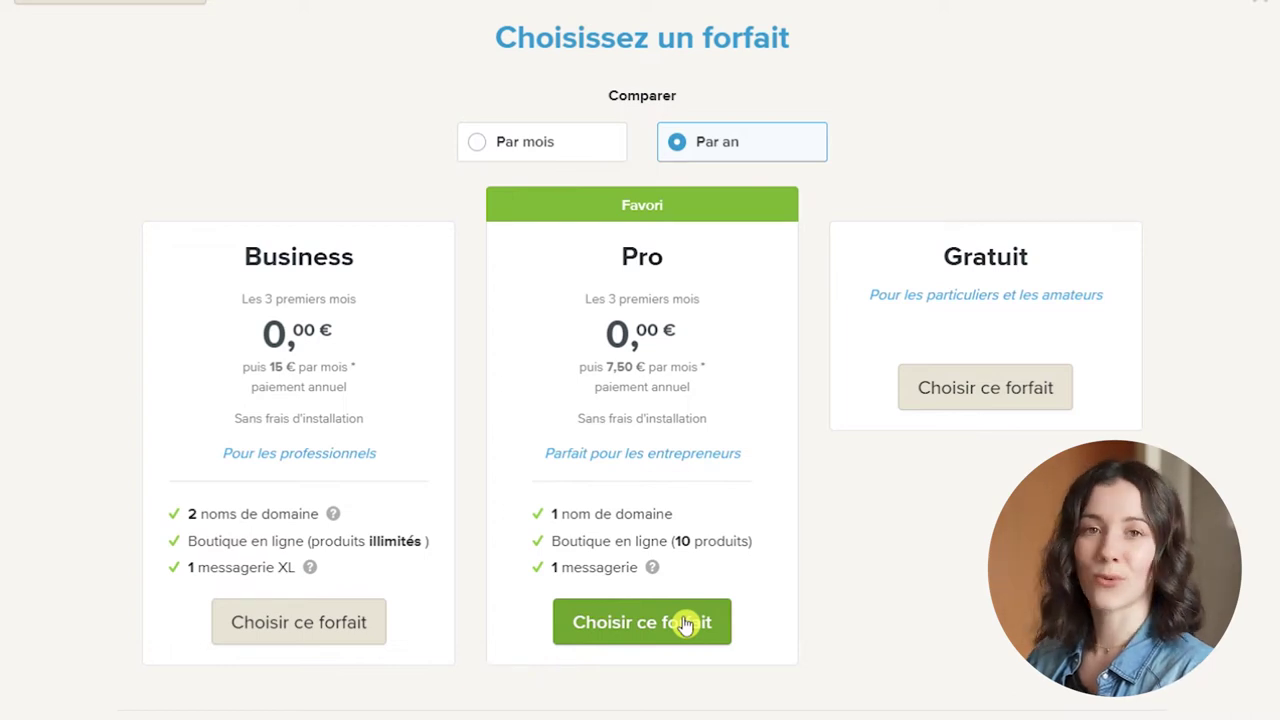
pyautogui.click(686, 624)
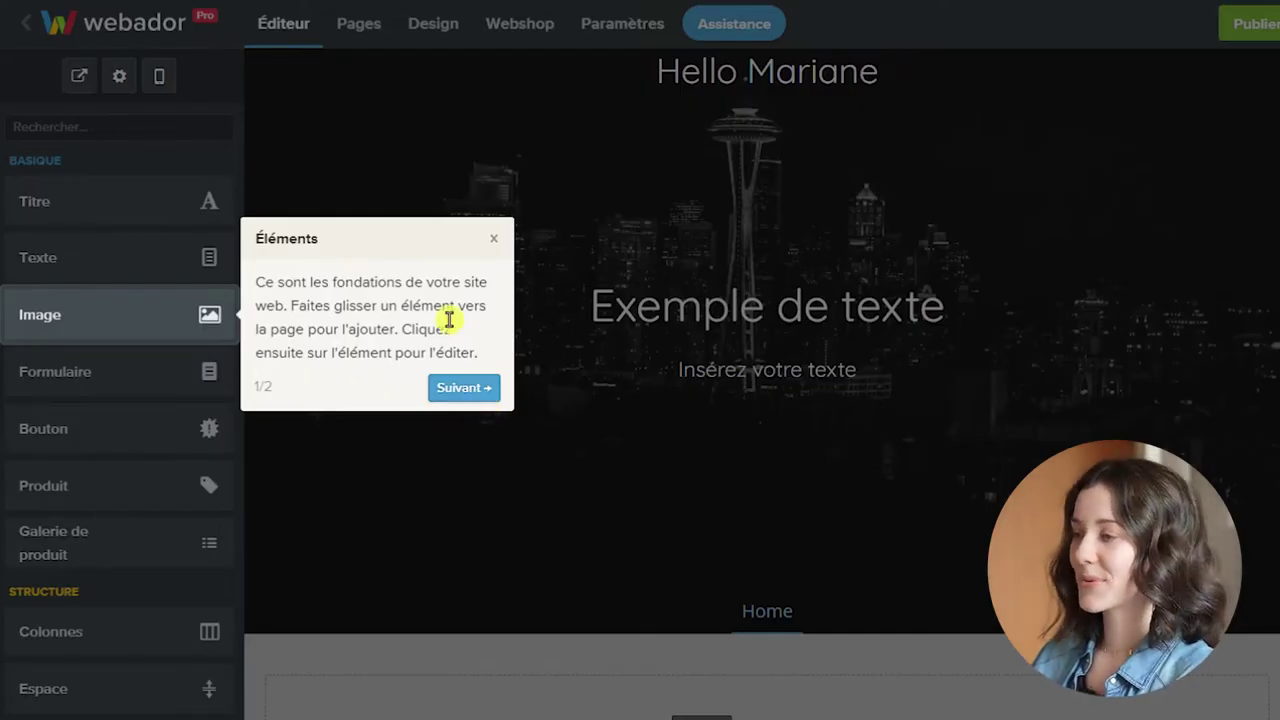
# Step: Dismiss the introduction to the elements and look through the page elements available for the site
pyautogui.click(493, 238)
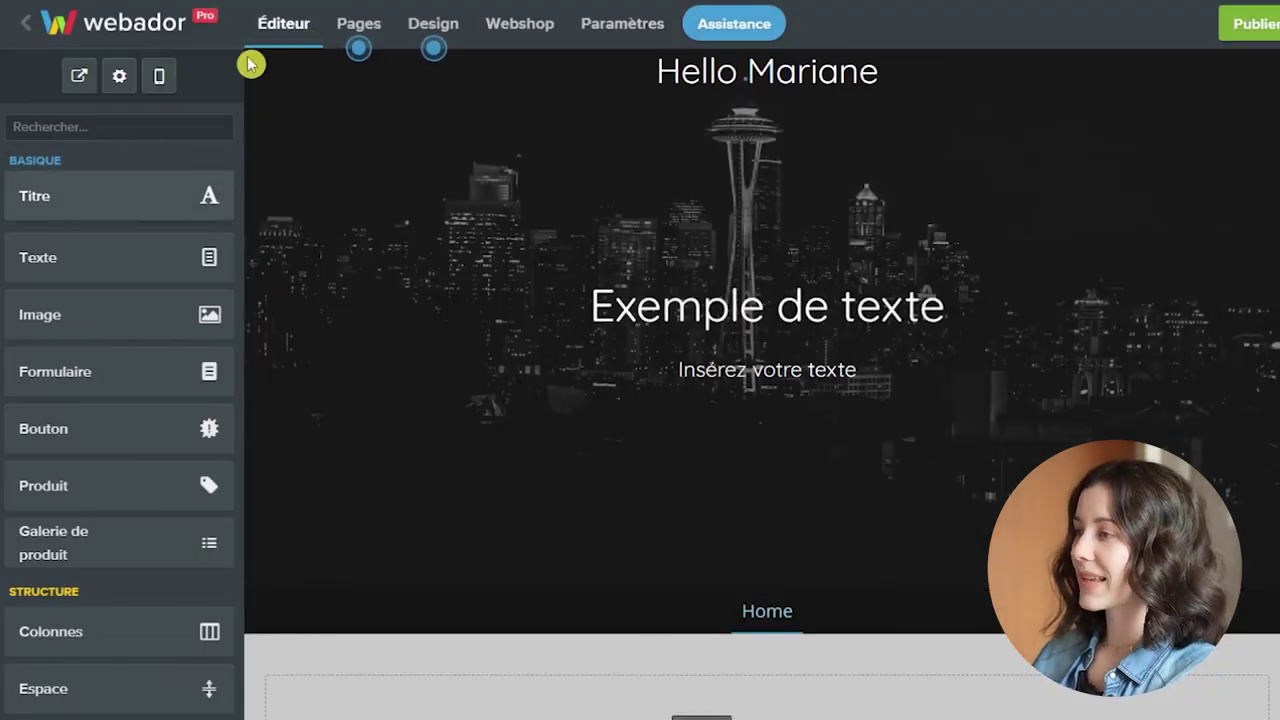
pyautogui.scroll(-3, 766, 371)
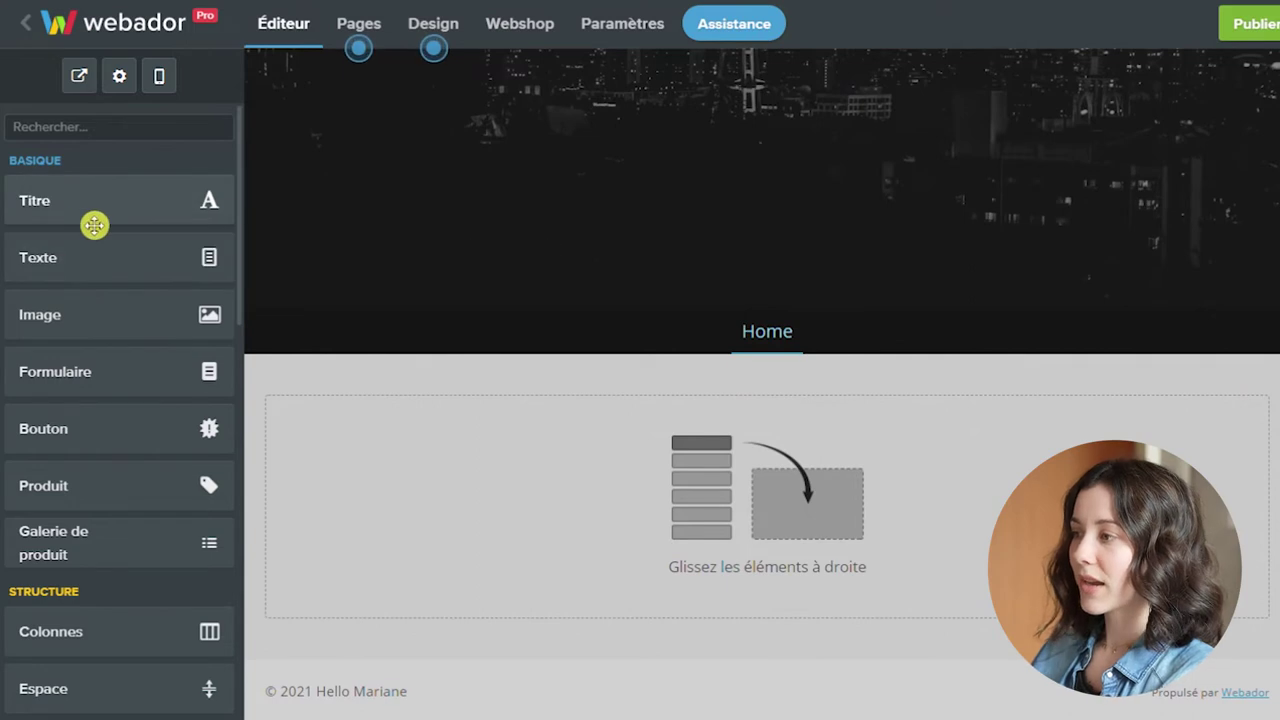
pyautogui.scroll(-6, 94, 225)
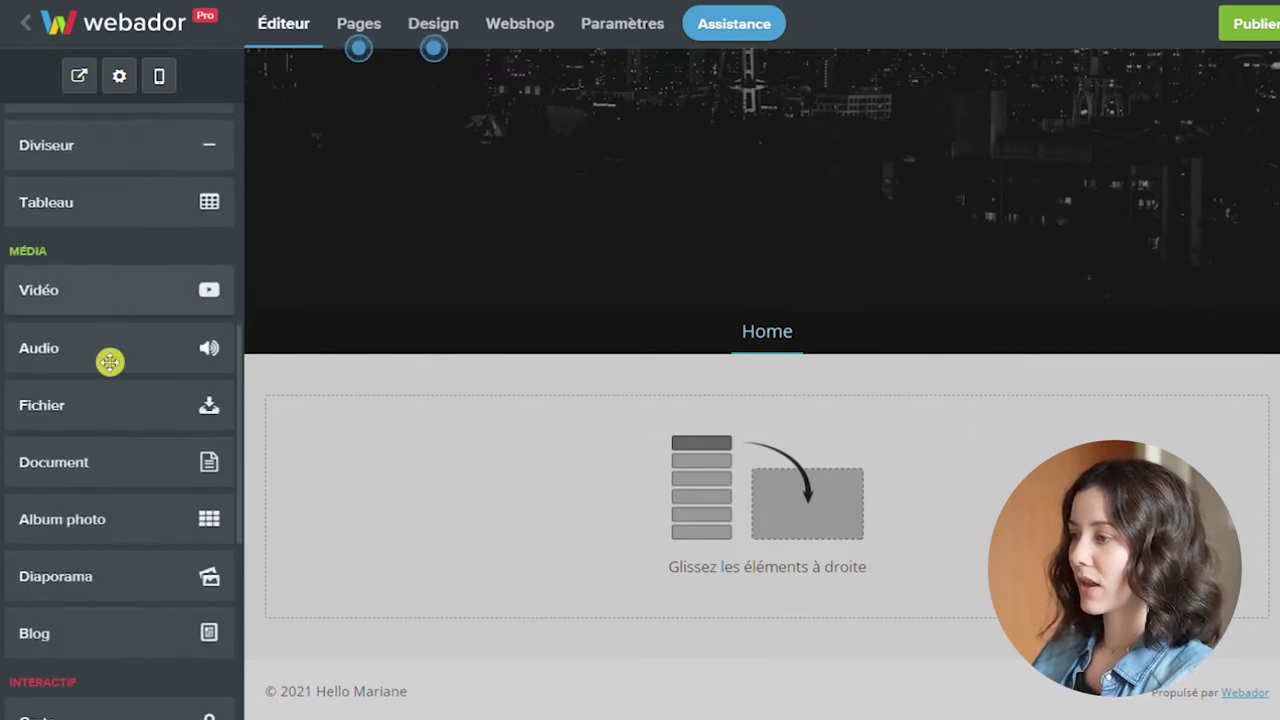
pyautogui.scroll(-5, 134, 569)
pyautogui.scroll(11, 134, 580)
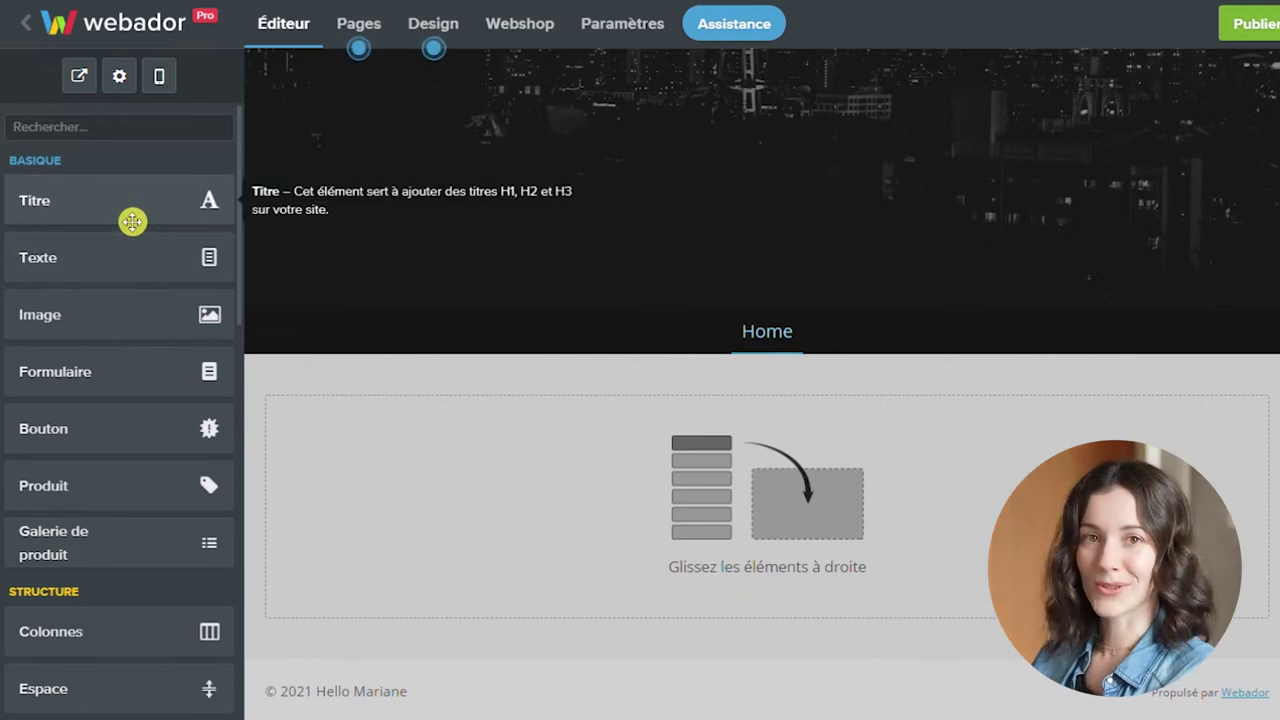
pyautogui.scroll(3, 491, 229)
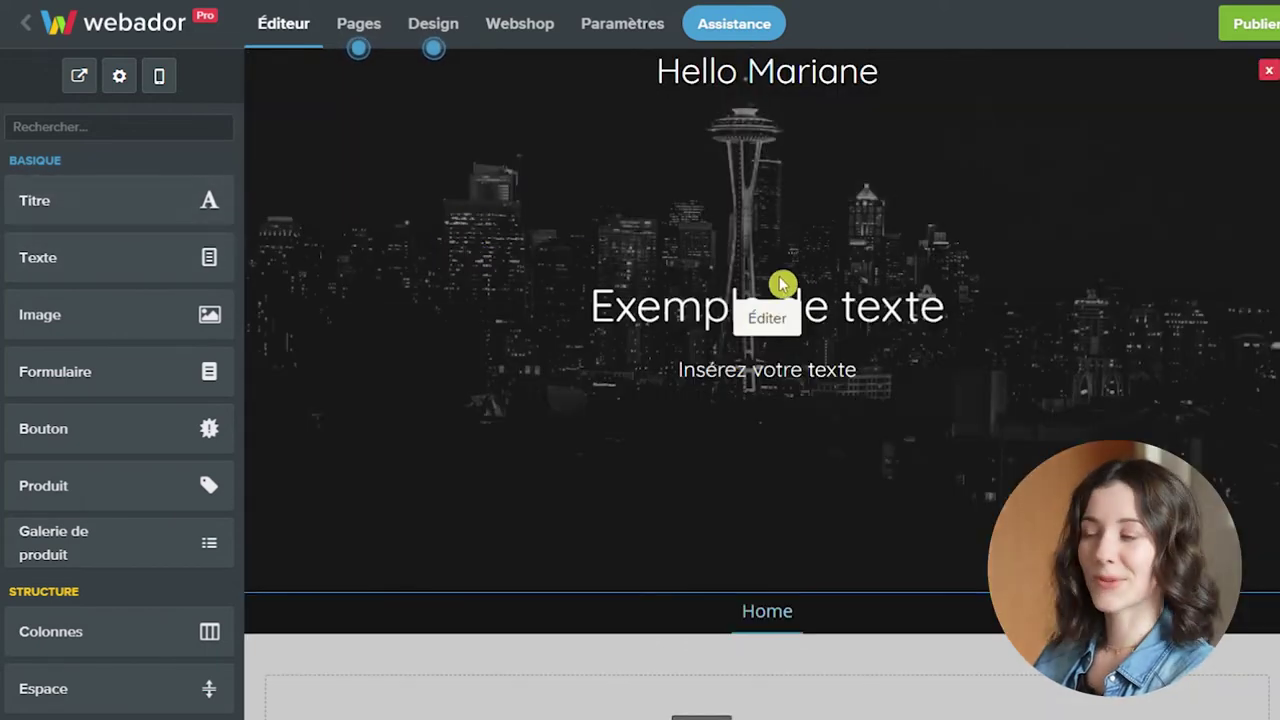
# Step: Open the homepage banner for editing and try the sample video of a man at a wall as its background
pyautogui.click(765, 338)
pyautogui.click(95, 312)
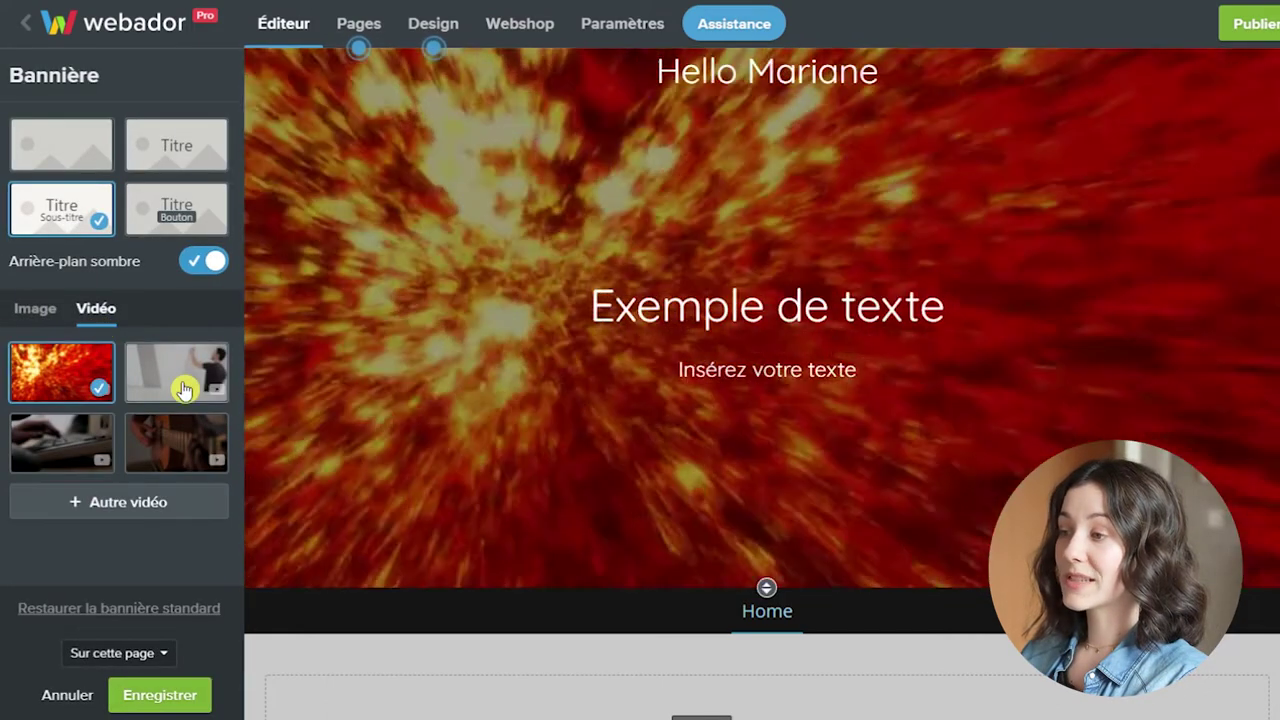
pyautogui.click(183, 390)
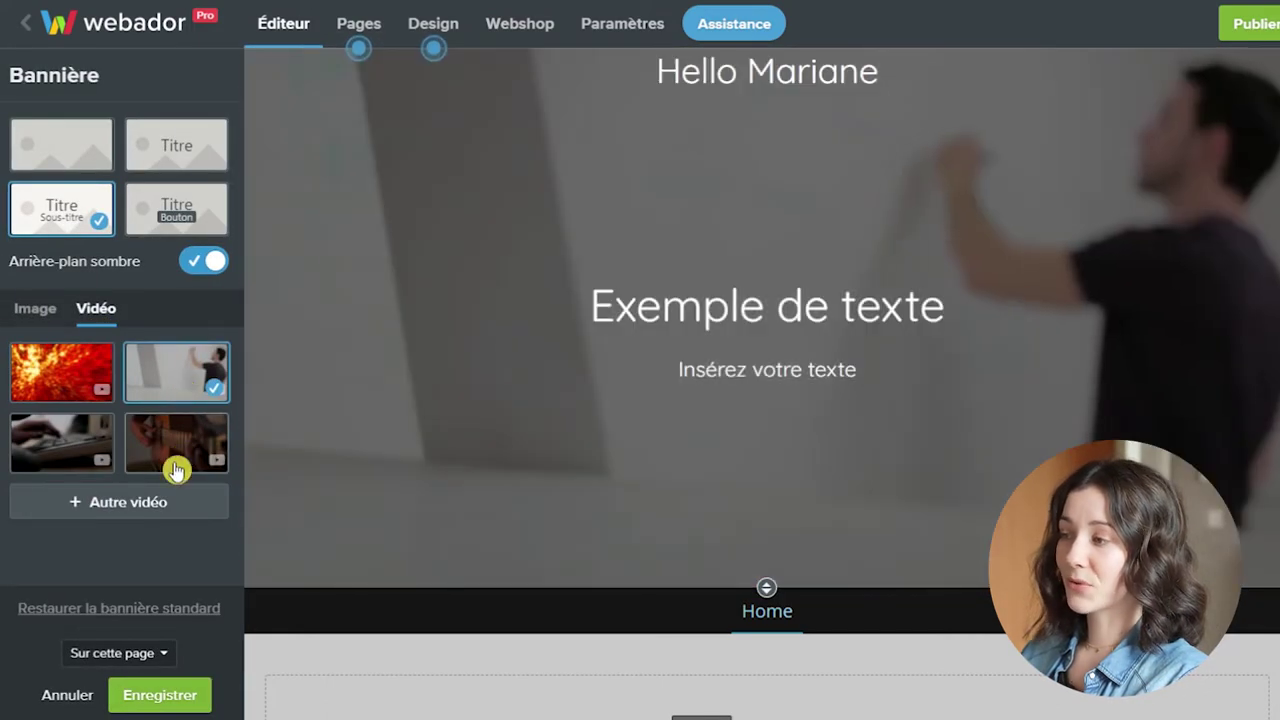
# Step: Replace the banner's image with the green leaf-and-flower illustration and reduce the banner's height
pyautogui.click(40, 311)
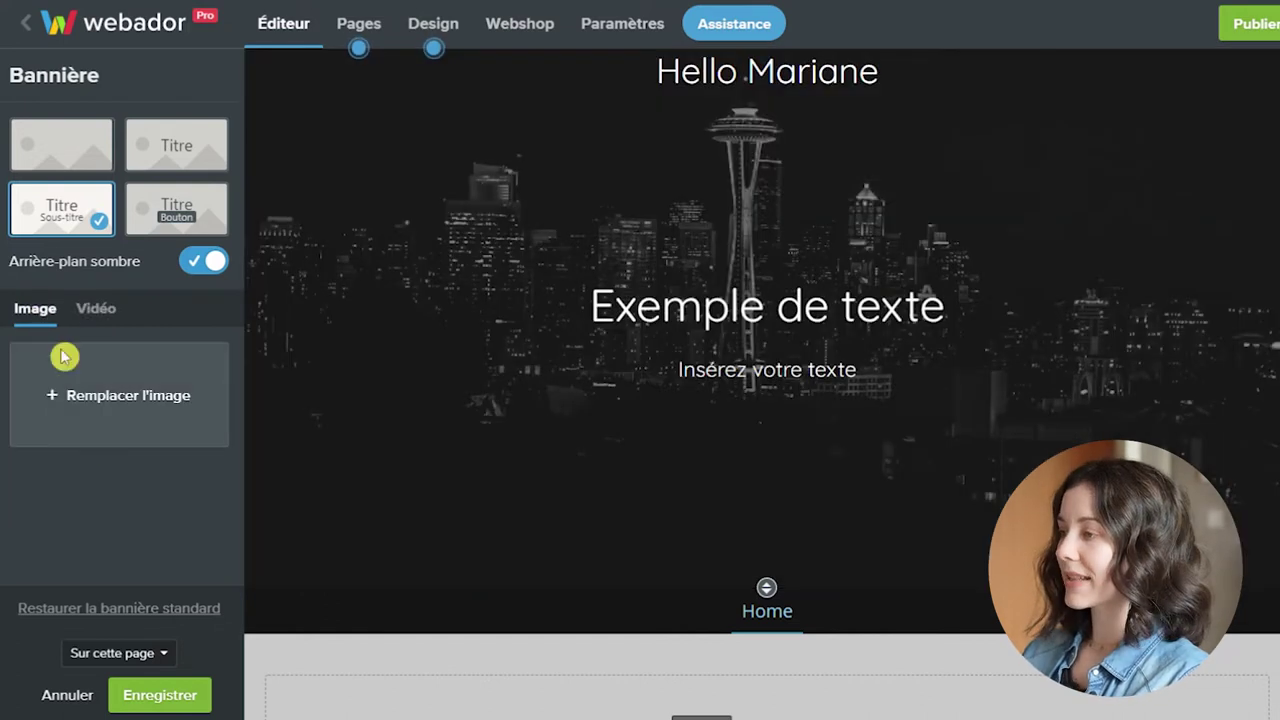
pyautogui.click(146, 405)
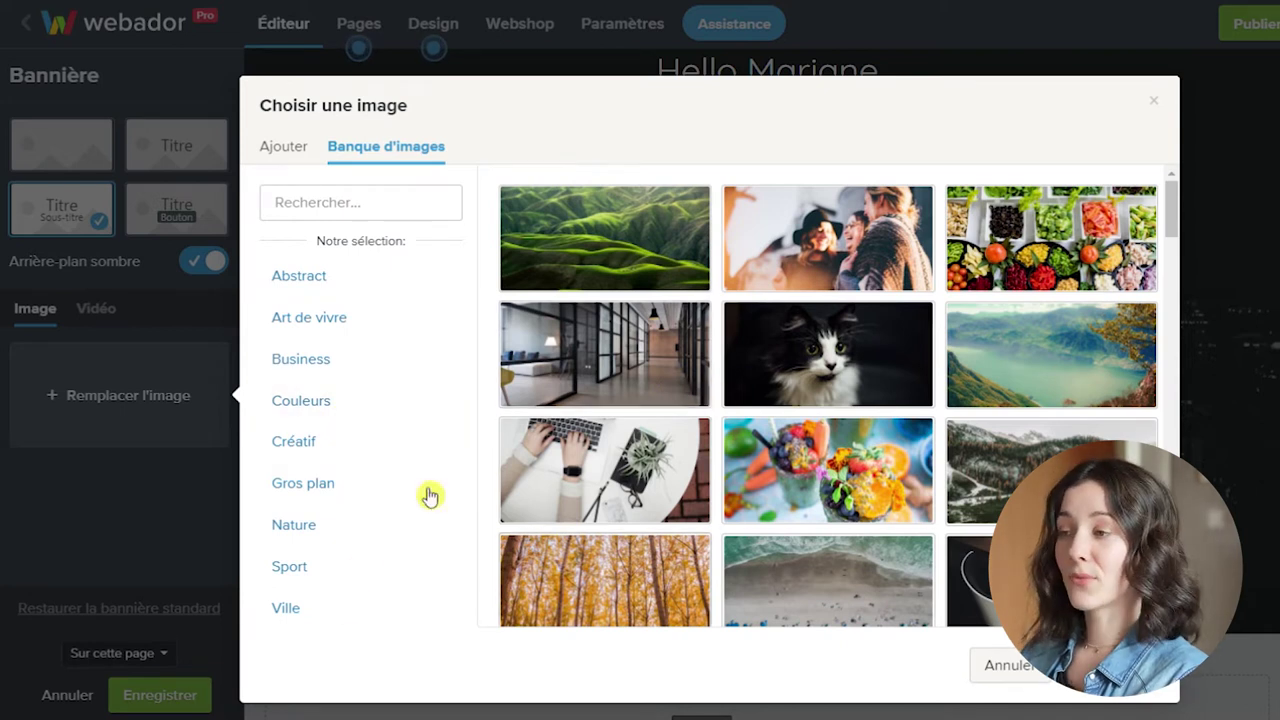
pyautogui.scroll(-5, 760, 345)
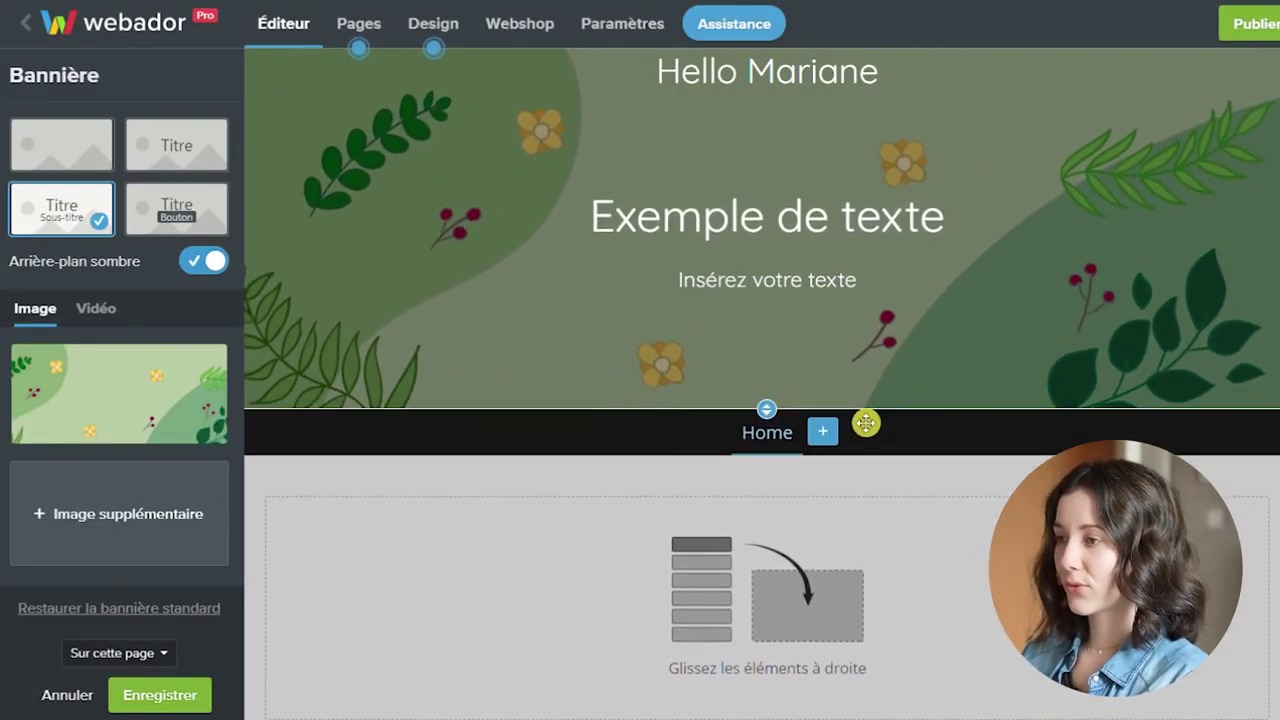
# Step: Try "Bonjour" as the site title, along with the logo-only and combined logo-and-text variants
pyautogui.tripleClick(800, 80)
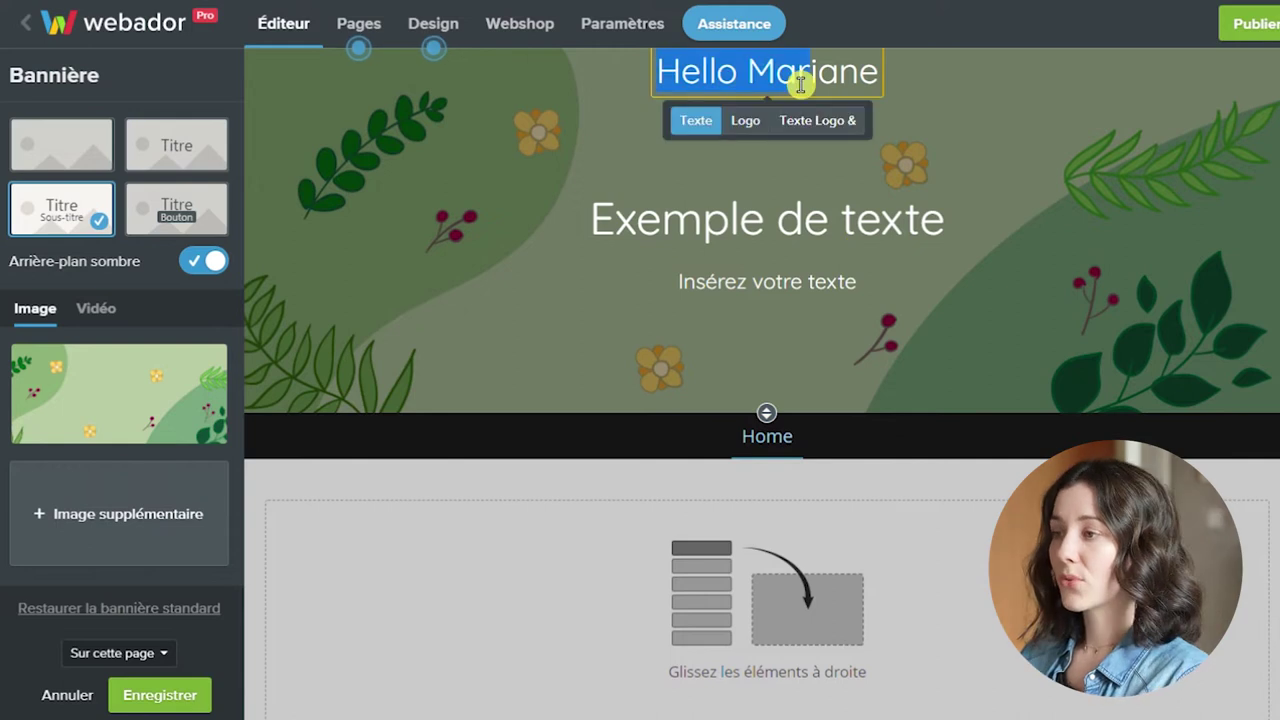
pyautogui.write('Bonjour')
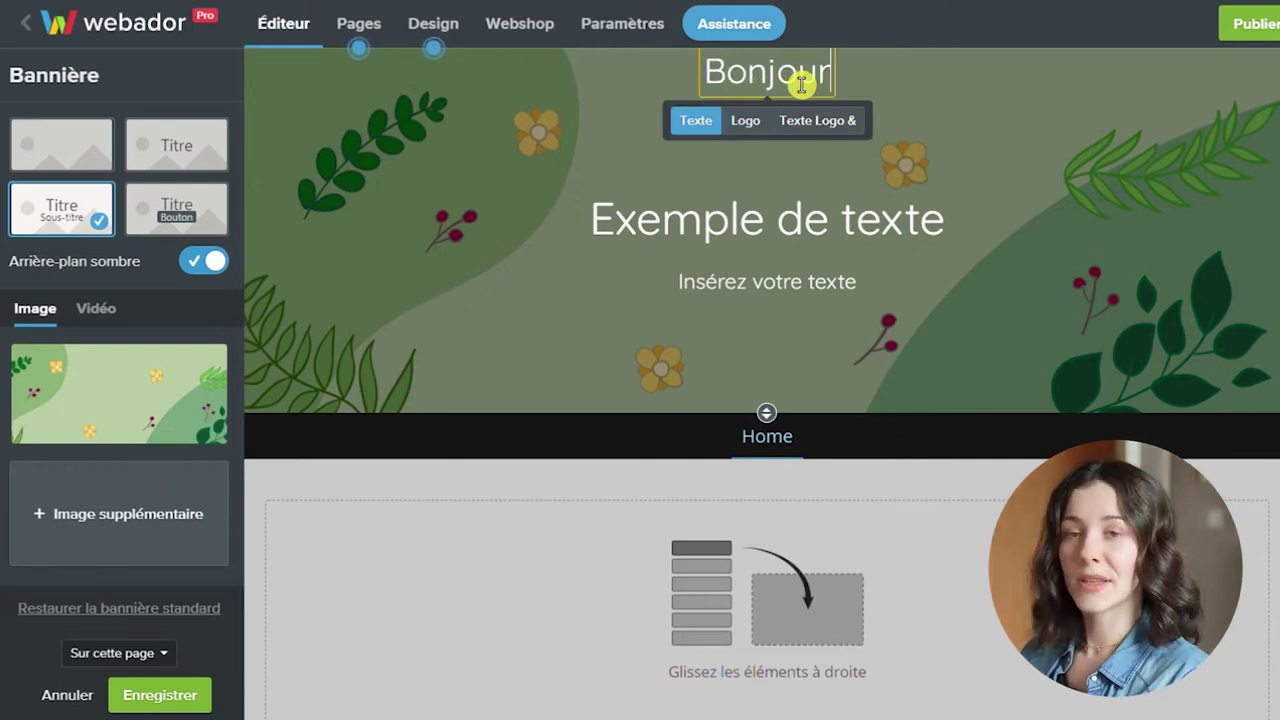
pyautogui.click(747, 124)
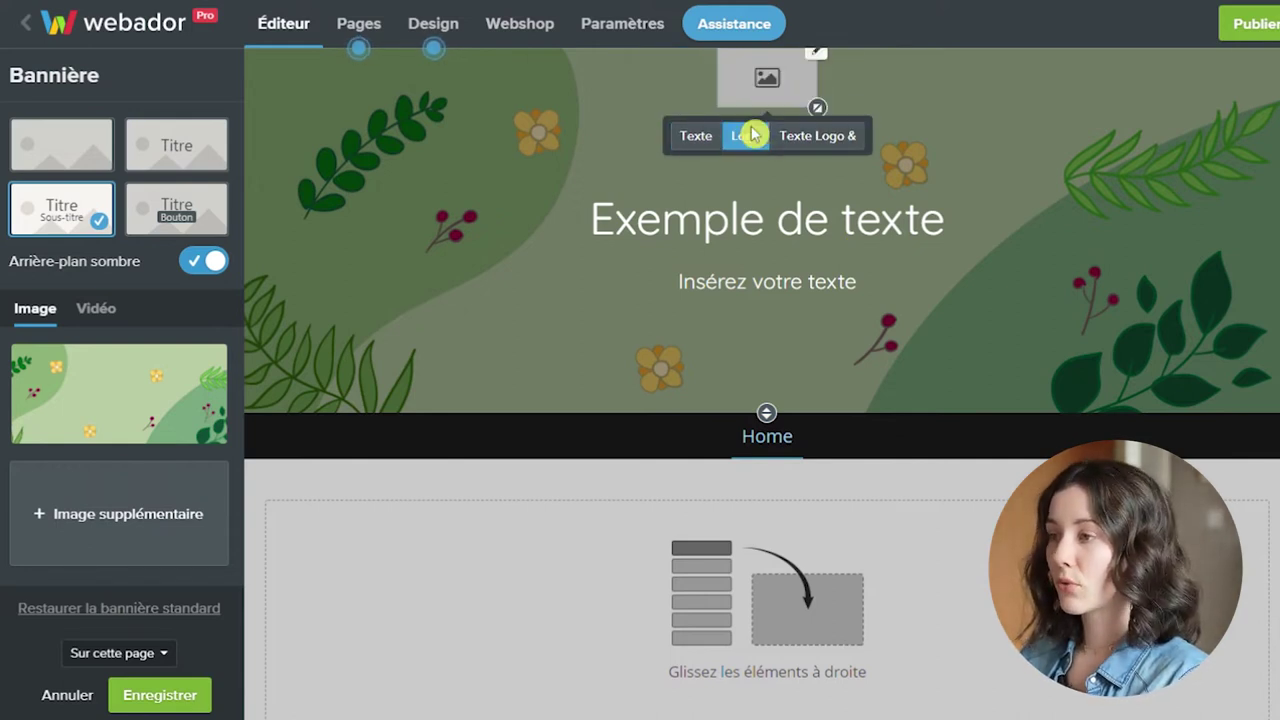
pyautogui.click(810, 150)
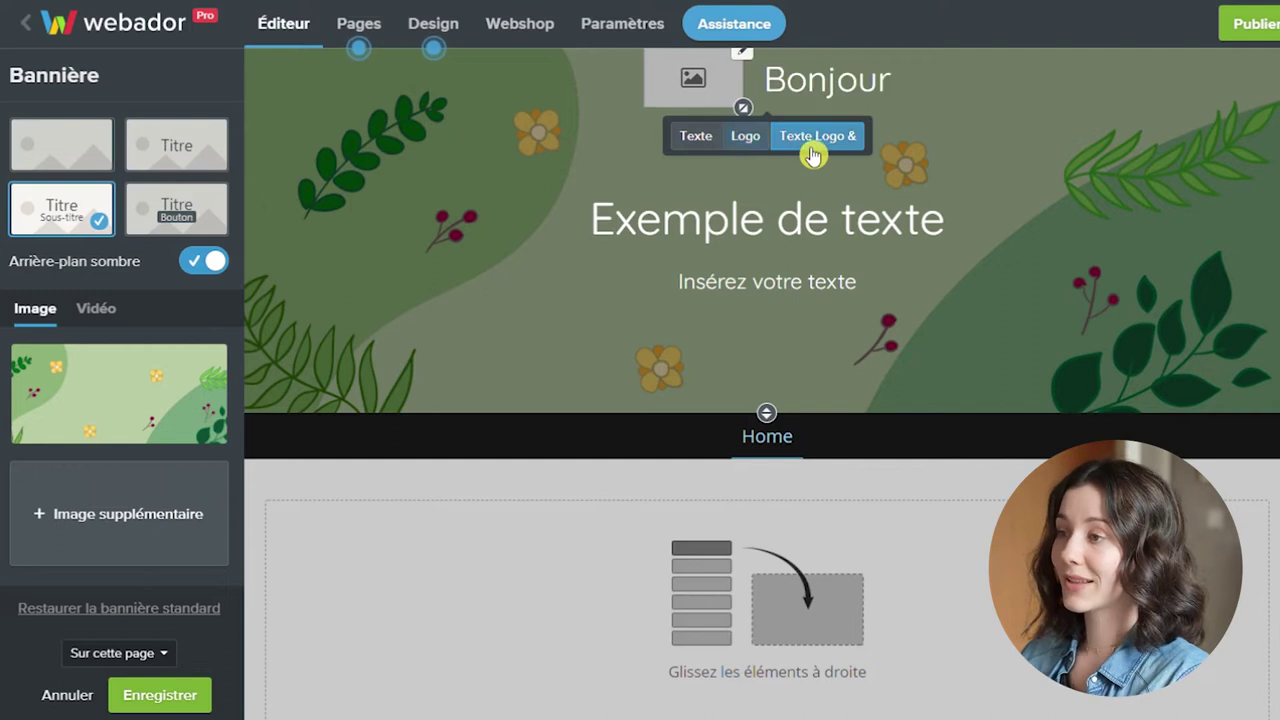
# Step: Use only a logo in the site header, with the white handwritten logo image, and enlarge it
pyautogui.click(748, 140)
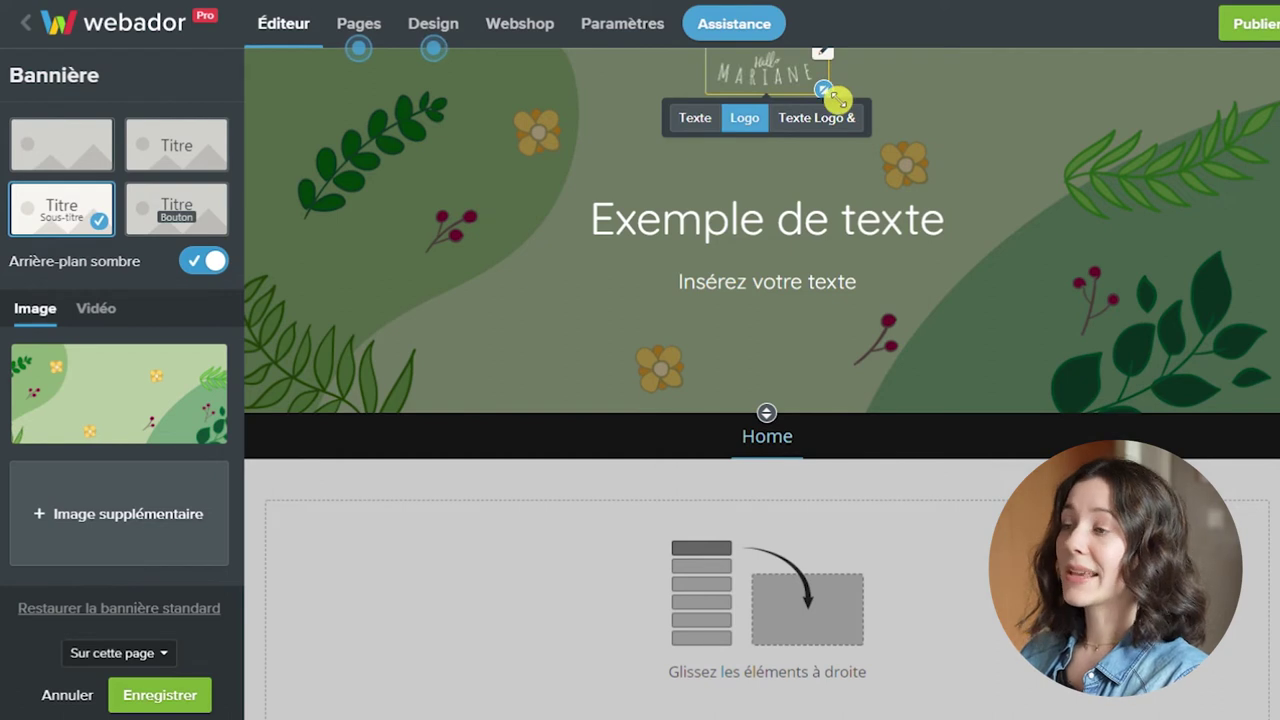
pyautogui.moveTo(836, 97); pyautogui.dragTo(903, 149)
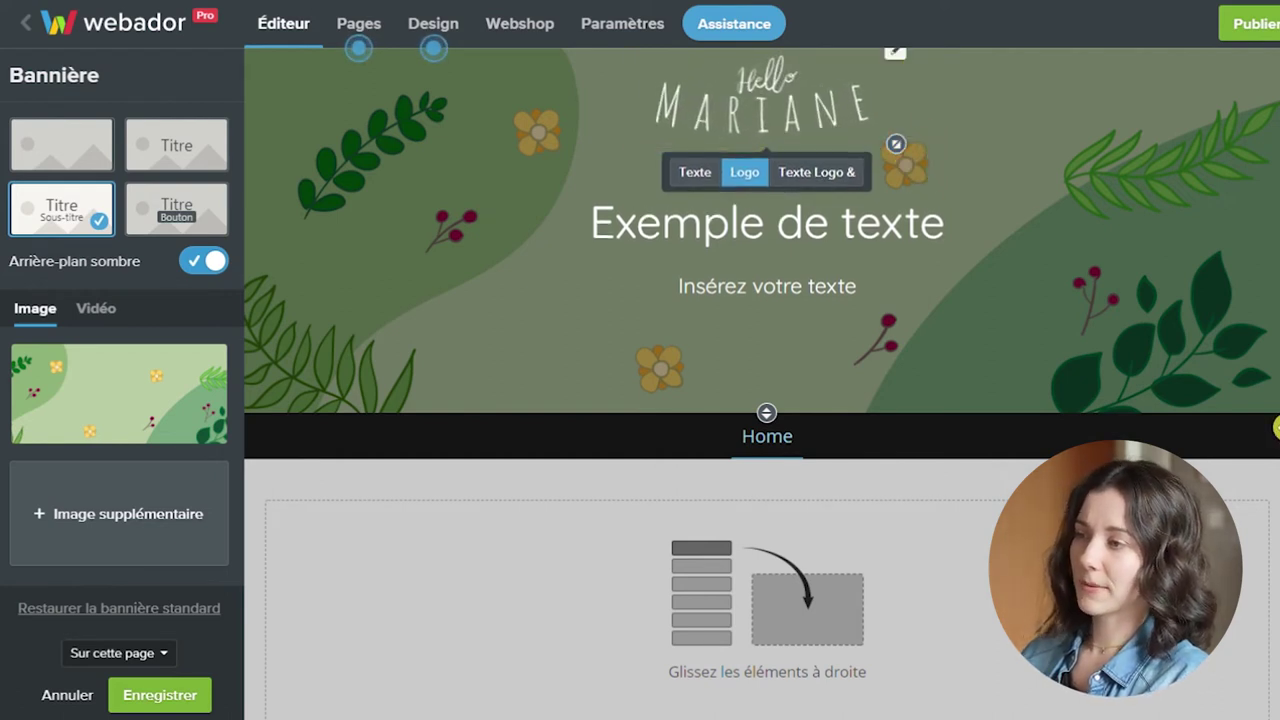
# Step: Change the banner's layout to a title with a button
pyautogui.moveTo(920, 224); pyautogui.dragTo(590, 226)
pyautogui.click(741, 235)
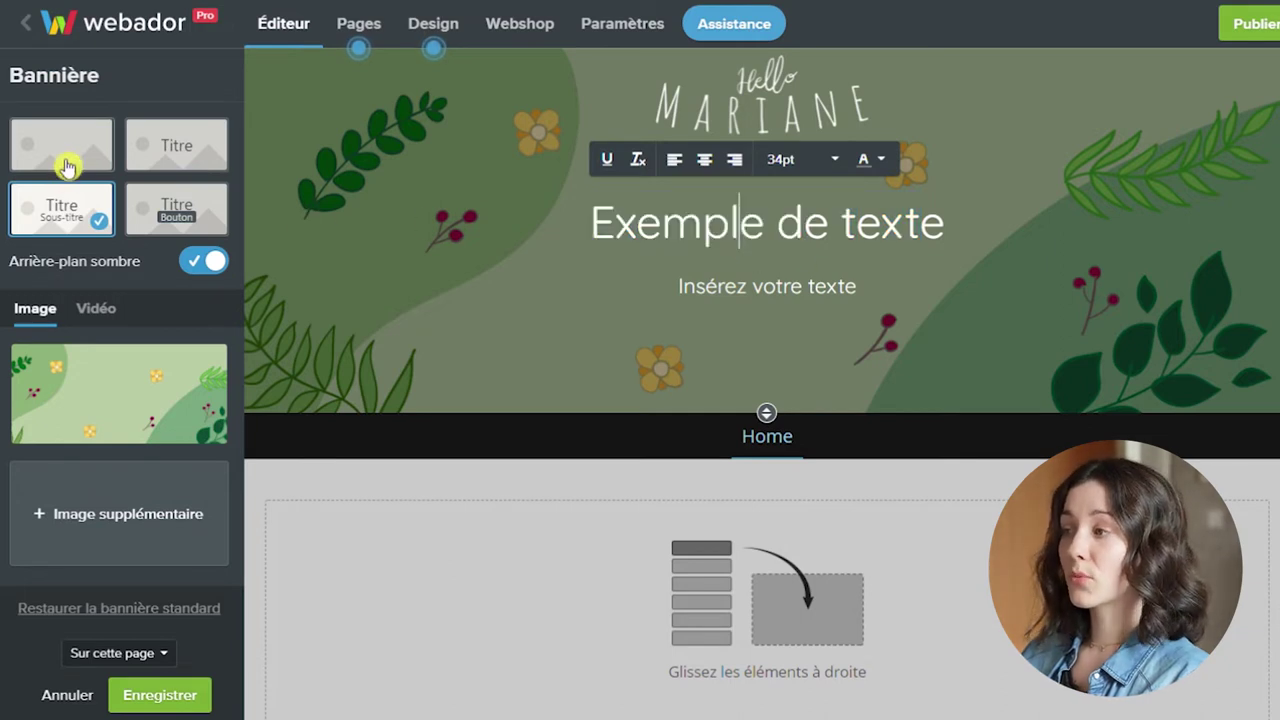
pyautogui.click(66, 164)
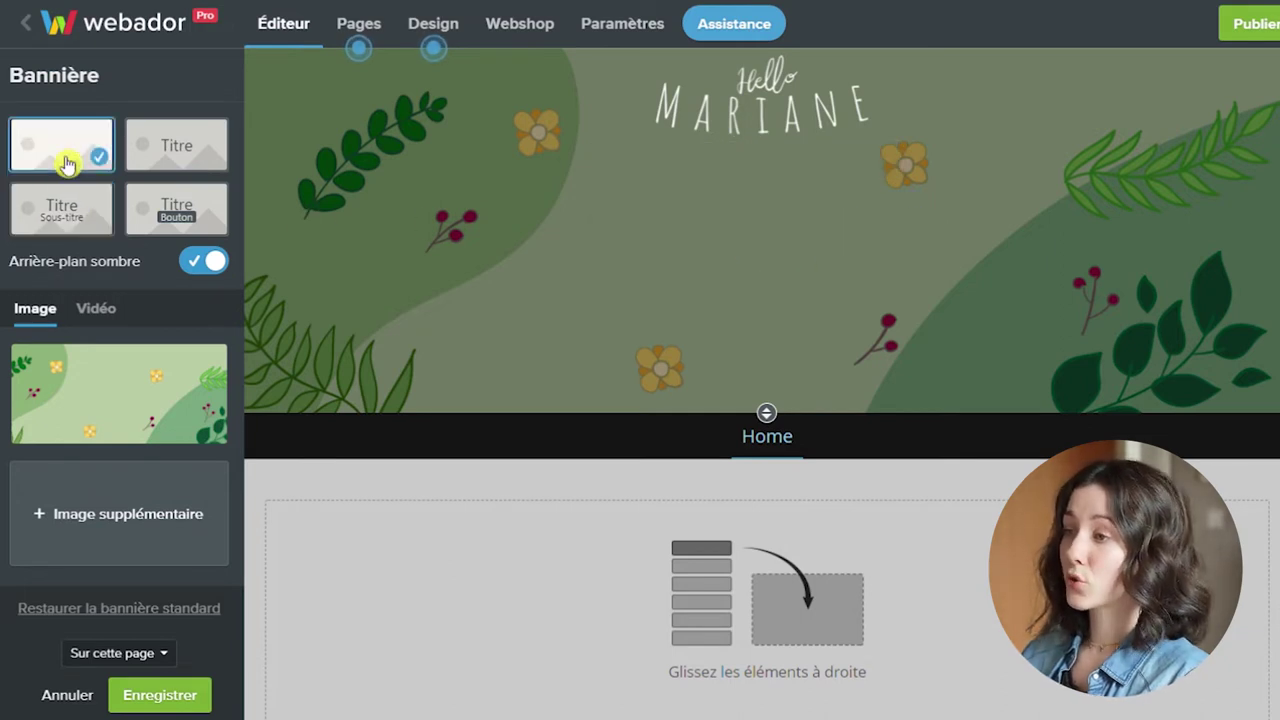
pyautogui.click(190, 217)
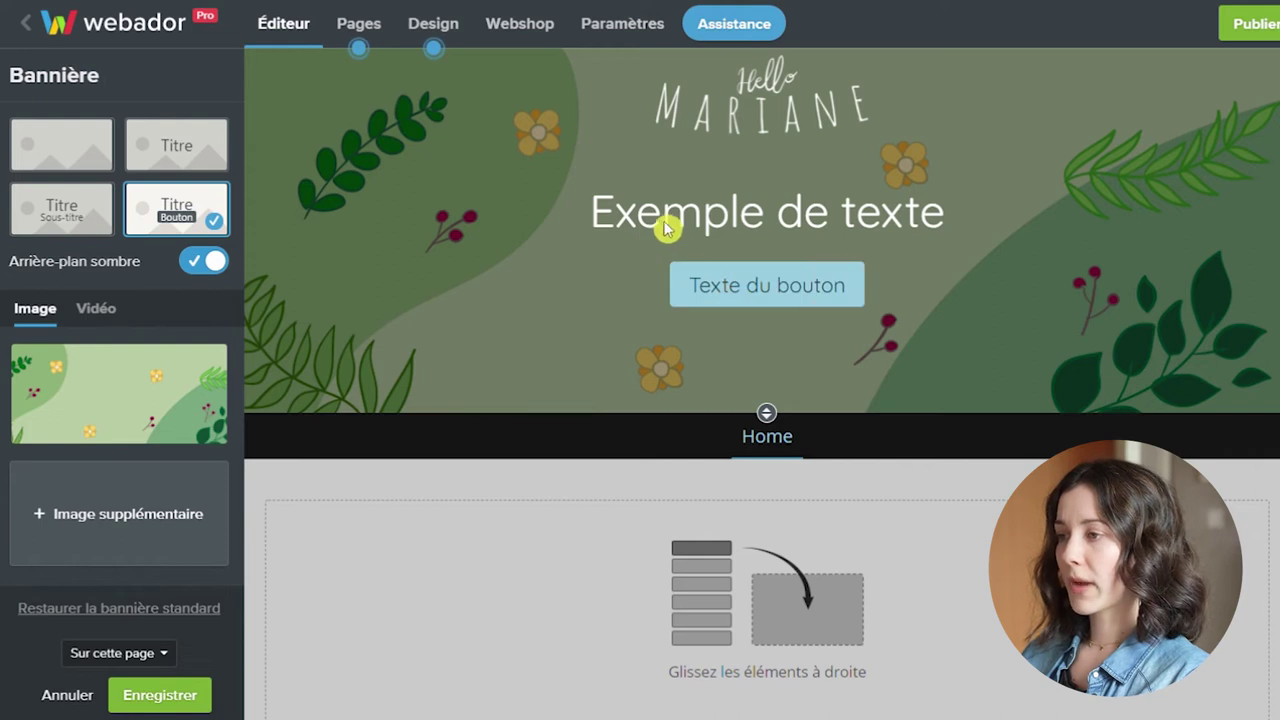
pyautogui.click(752, 304)
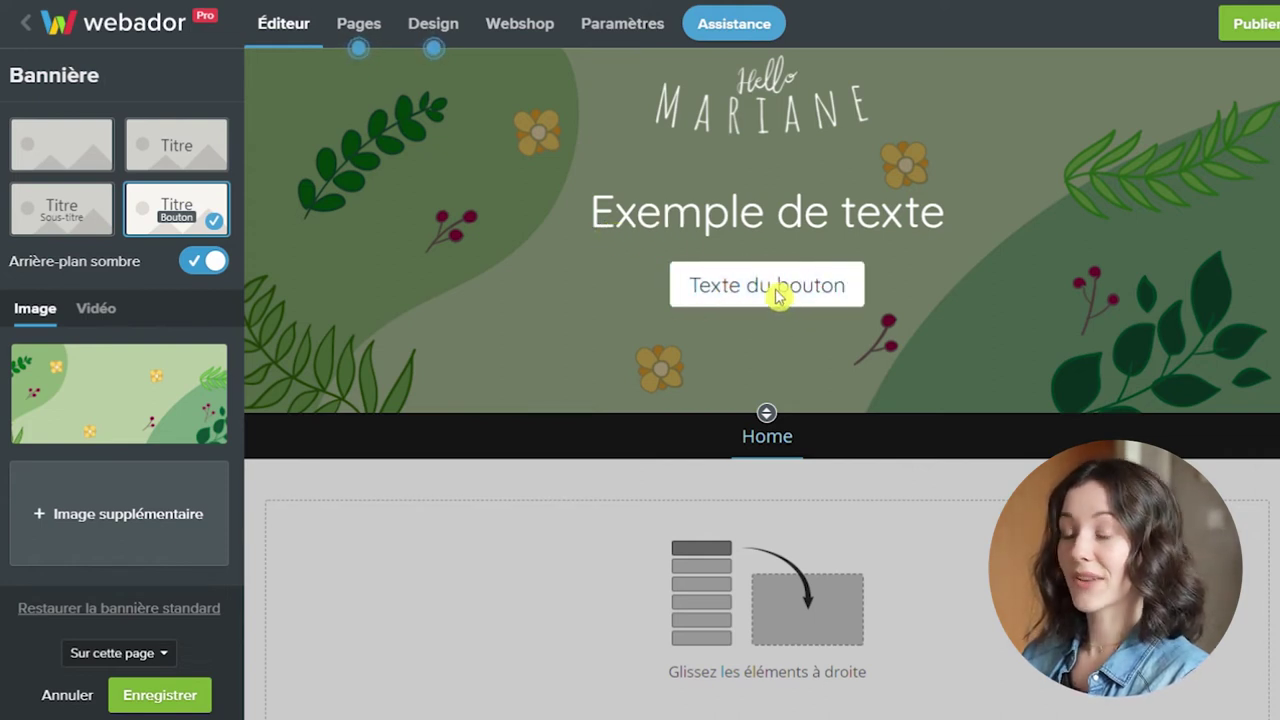
# Step: Replace the banner's title text with "Créations artisanales en tissu & illustrations"
pyautogui.click(683, 222)
pyautogui.write('Créations arti')
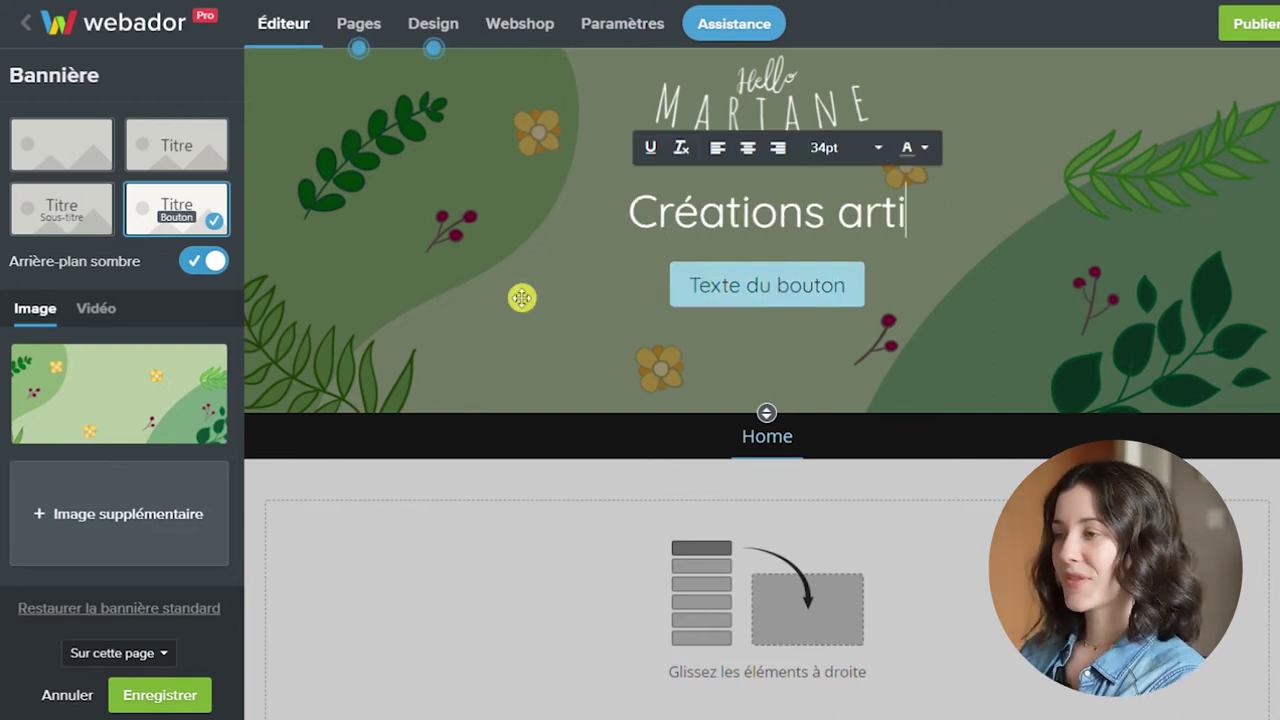
pyautogui.write('sanales en tiss')
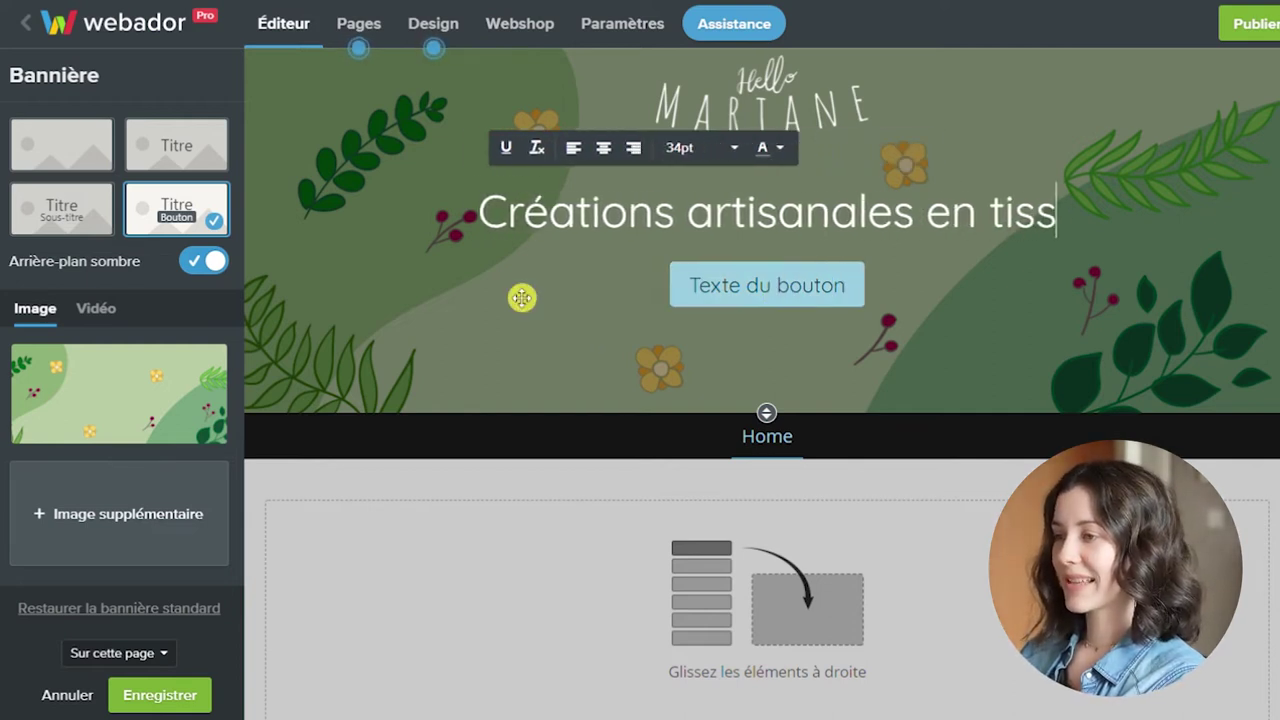
pyautogui.write('u & illustrations')
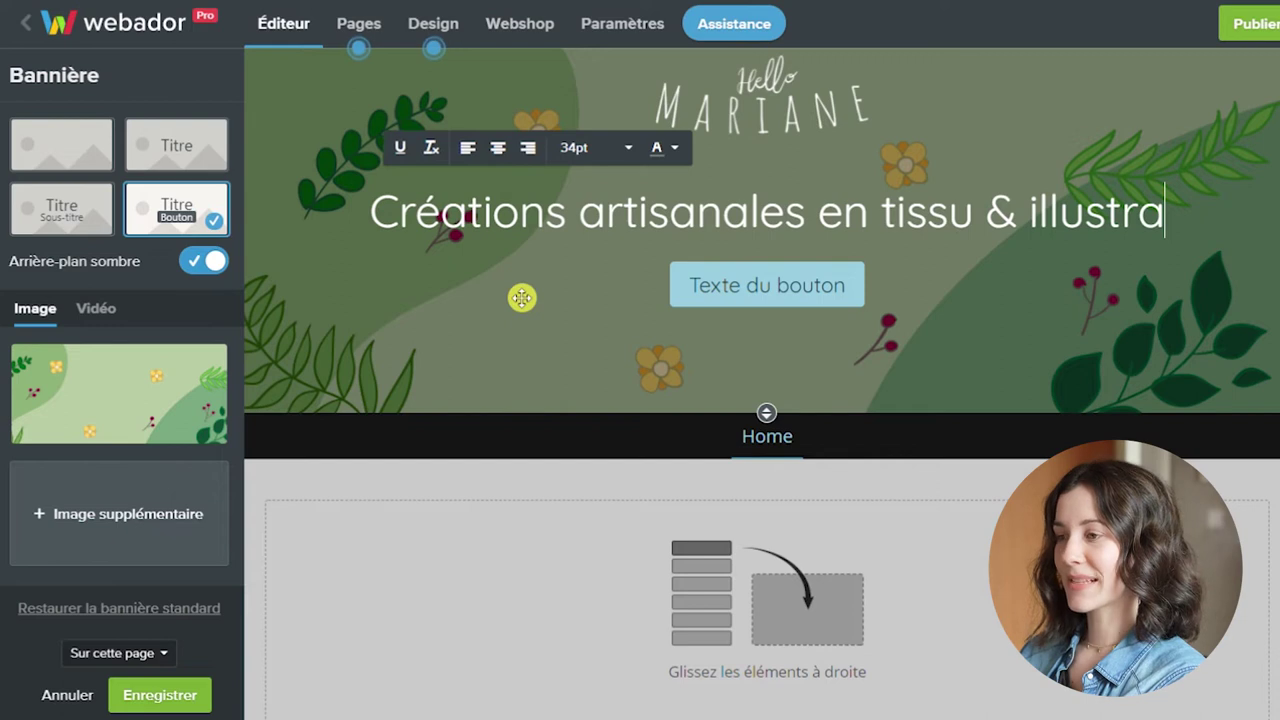
# Step: Set the banner button's text to "Ma boutique" and save the banner
pyautogui.click(798, 300)
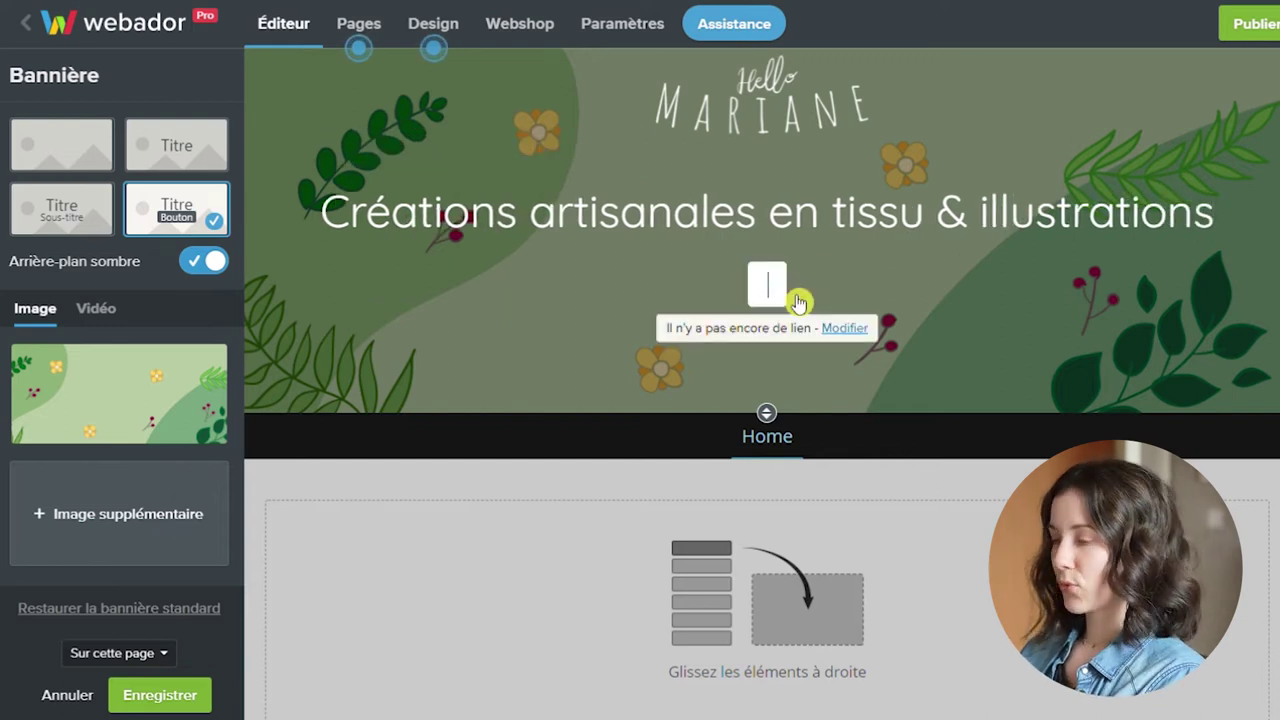
pyautogui.write('Ma boutique')
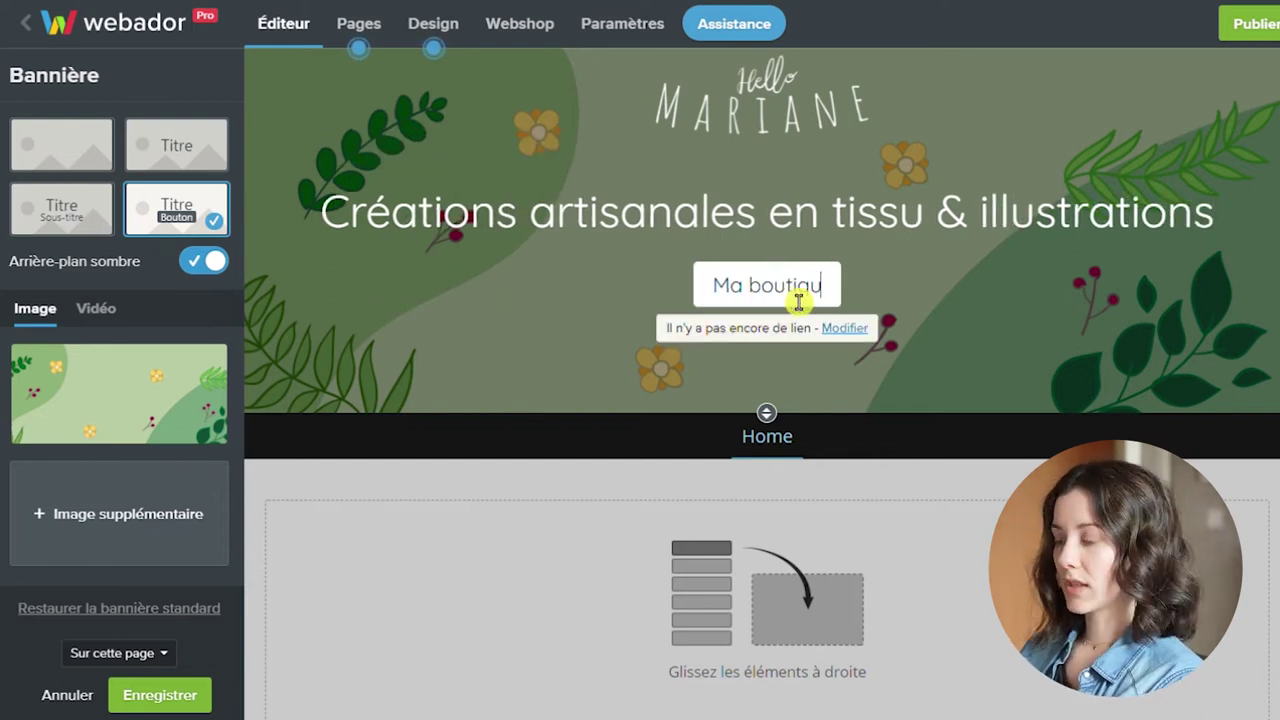
pyautogui.press('Return')
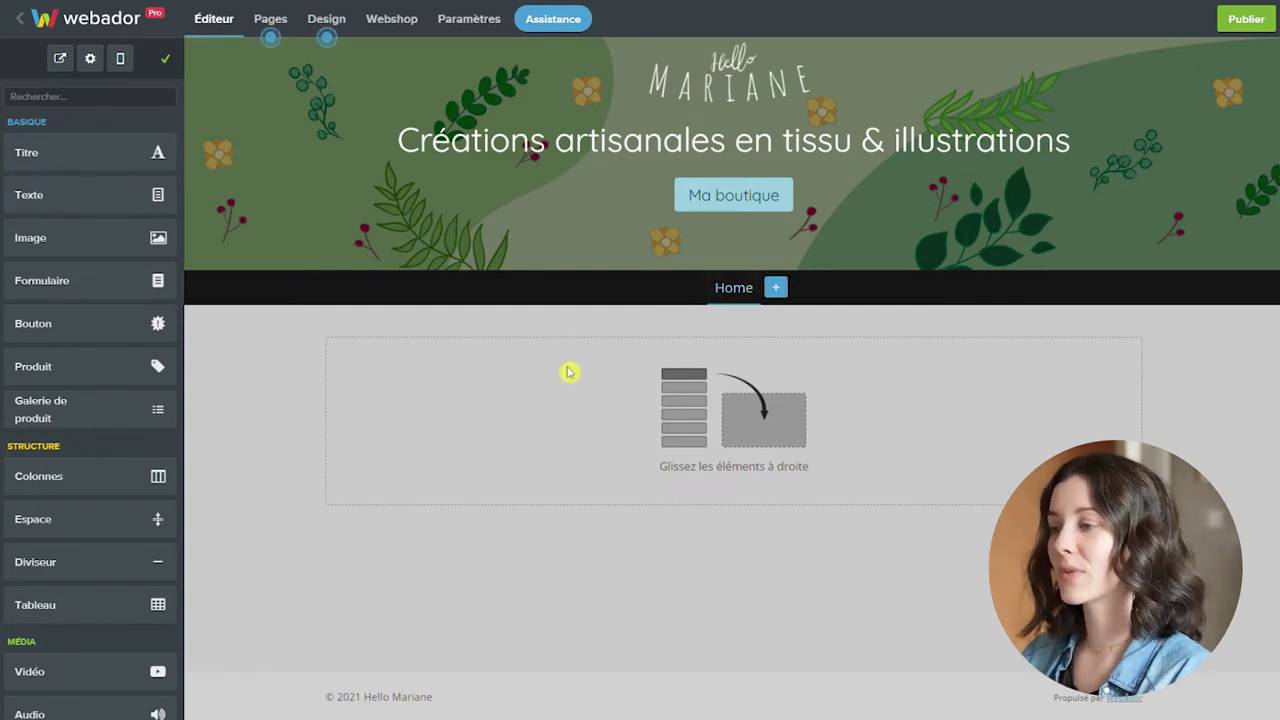
# Step: Add a text element to the empty page area and enter the three-paragraph shop introduction beginning "Très concernée par la cause écologique"
pyautogui.moveTo(63, 200); pyautogui.dragTo(643, 417)
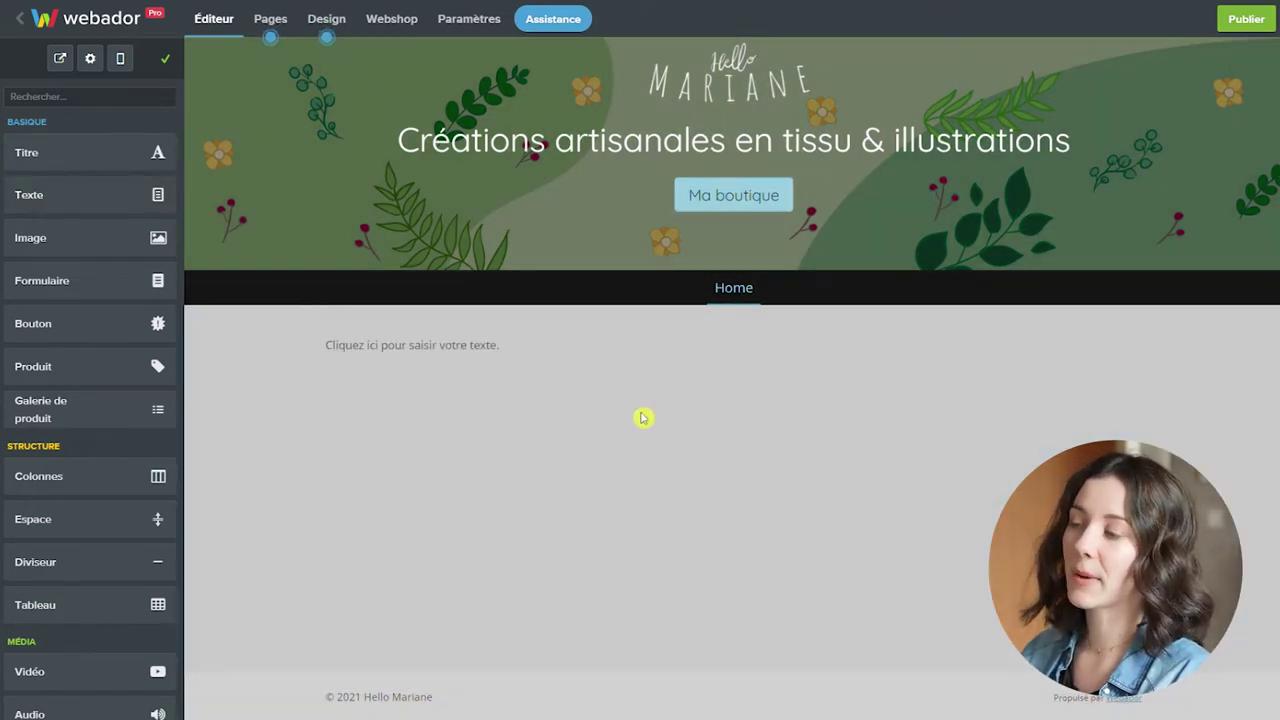
pyautogui.click(417, 357)
pyautogui.write("Très concernée par la cause écologique, je souhaitais créer, tout en étant éco-responsable. C'est alors que m'est venu l'idée d'ouvrir une boutique en ligne pour vendre mes créations. Je vous propose des créations en tissu pour votre quotidien, ou des illustrations pour décorer votre intérieur, mais si vous avez un projet personnel que vous aimeriez que je réalise, n'hésitez pas à me contacter pour qu'on en discute!  Je privilégie au maximum le circuit court, la production française, et les matières éthiques et écologiques. Ainsi, tous les produits de ma boutique sont dans une philosophie éthique, durable, et écologique. Je réutilise d'anciens emballages pour l'envoi de vos commandes pour recycler au maximum.  J'espère que vous trouverez votre bonheur dans ma boutique !")
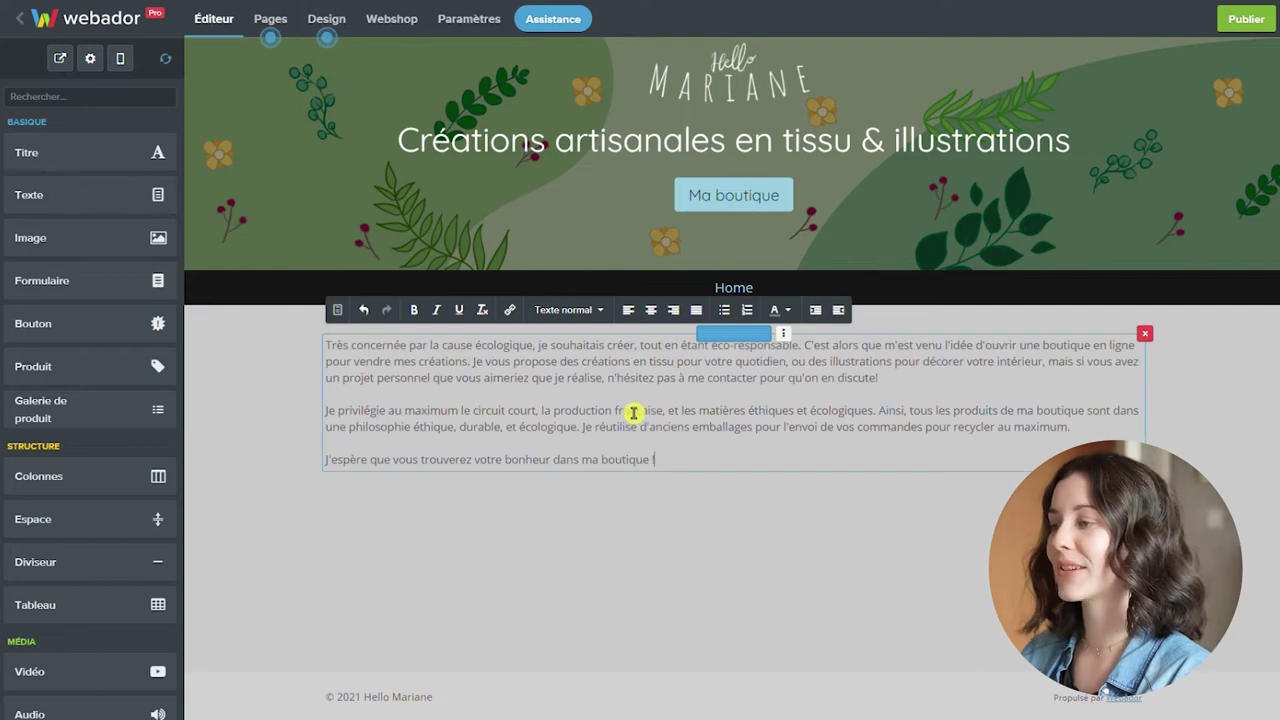
# Step: Center the introduction text and italicize its last sentence, "J'espère que vous trouverez votre bonheur dans ma boutique !"
pyautogui.click(650, 310)
pyautogui.moveTo(928, 467); pyautogui.dragTo(611, 470)
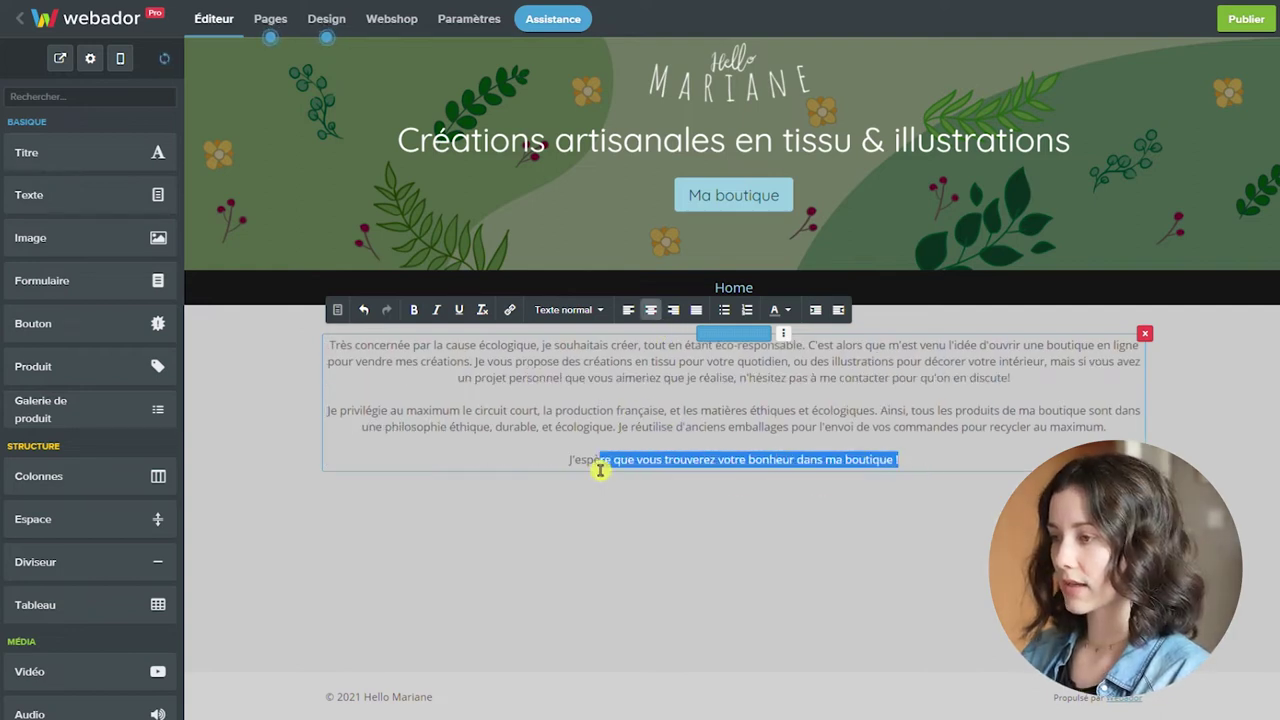
pyautogui.click(436, 310)
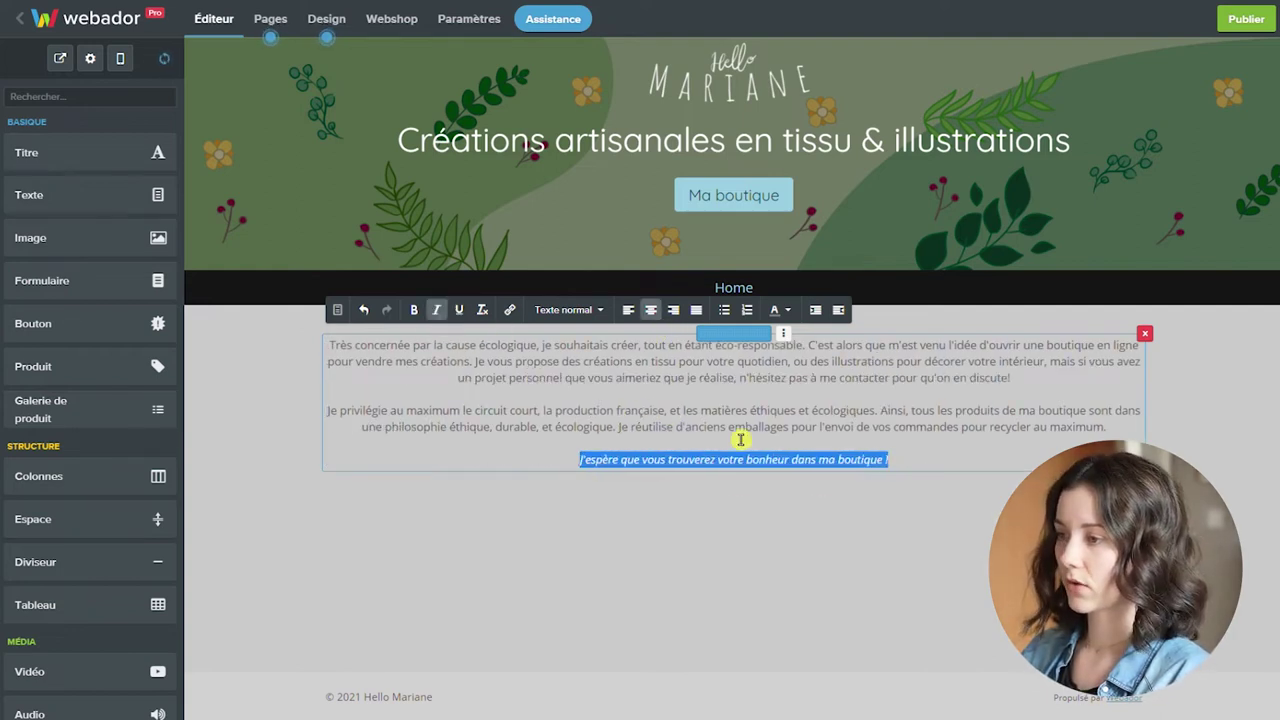
pyautogui.click(776, 446)
# Step: Add an image element to the left of the introduction text and insert the round green portrait illustration
pyautogui.moveTo(77, 245); pyautogui.dragTo(334, 403)
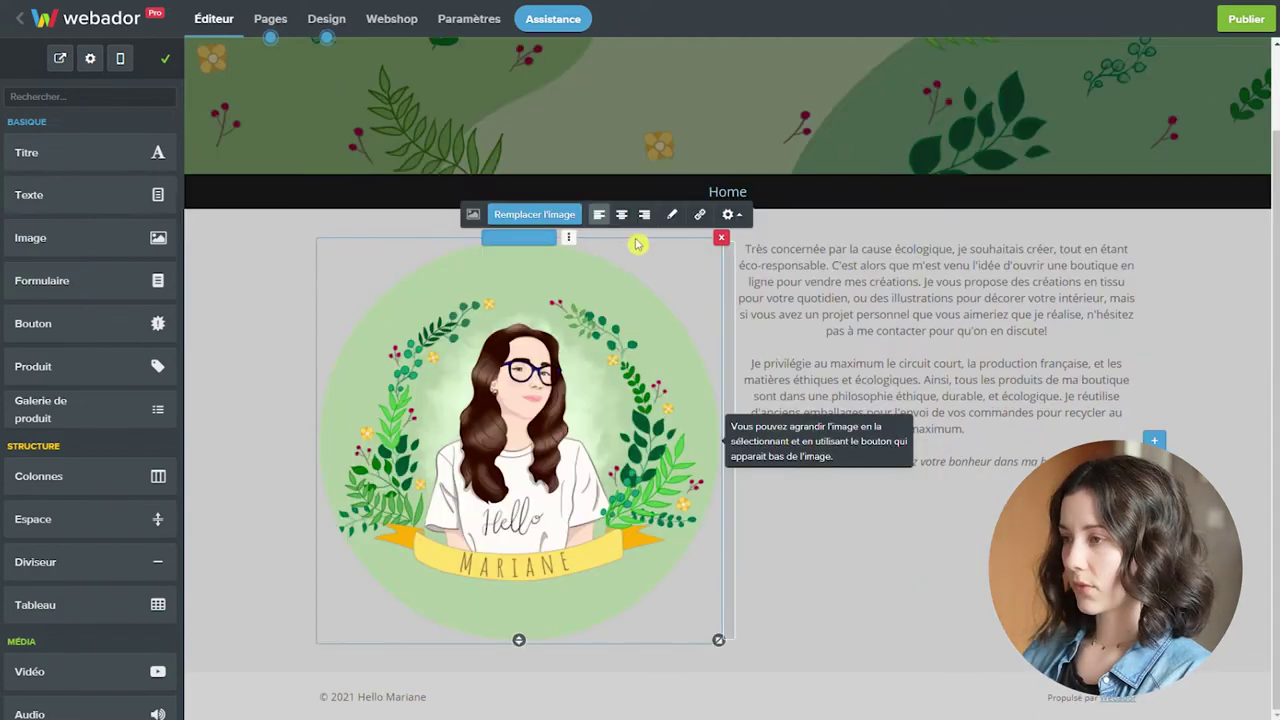
# Step: Center the portrait illustration in its column and shrink it to about two thirds of its width
pyautogui.click(621, 214)
pyautogui.moveTo(731, 648); pyautogui.dragTo(605, 525)
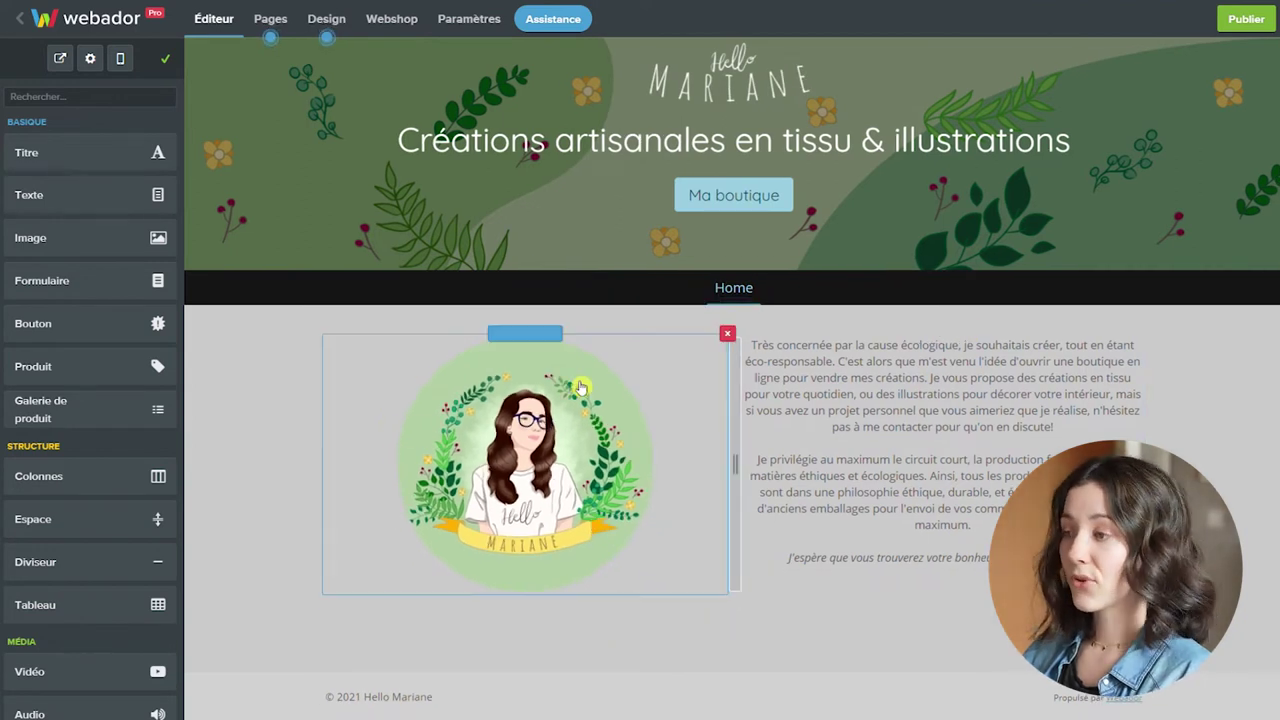
# Step: Try the portrait illustration above the introduction text and move it back beside the text
pyautogui.moveTo(538, 348); pyautogui.dragTo(727, 334)
pyautogui.scroll(-1, 534, 214)
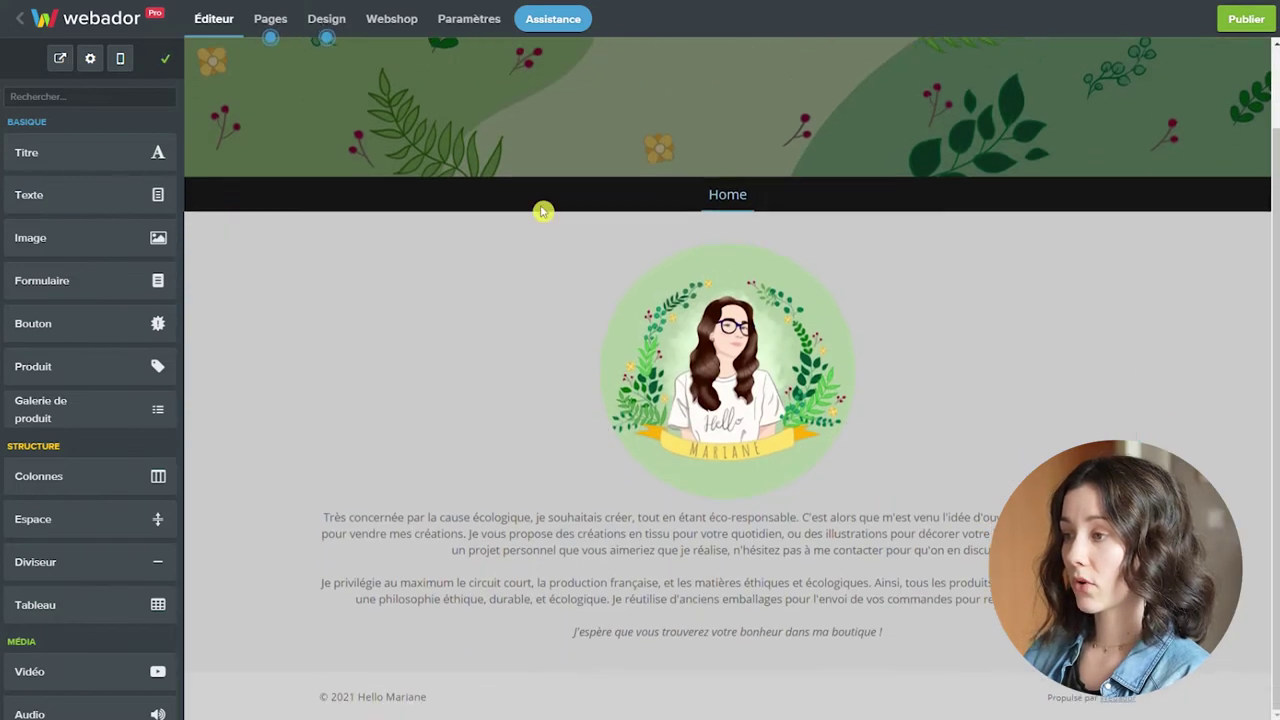
pyautogui.moveTo(724, 243); pyautogui.dragTo(332, 551)
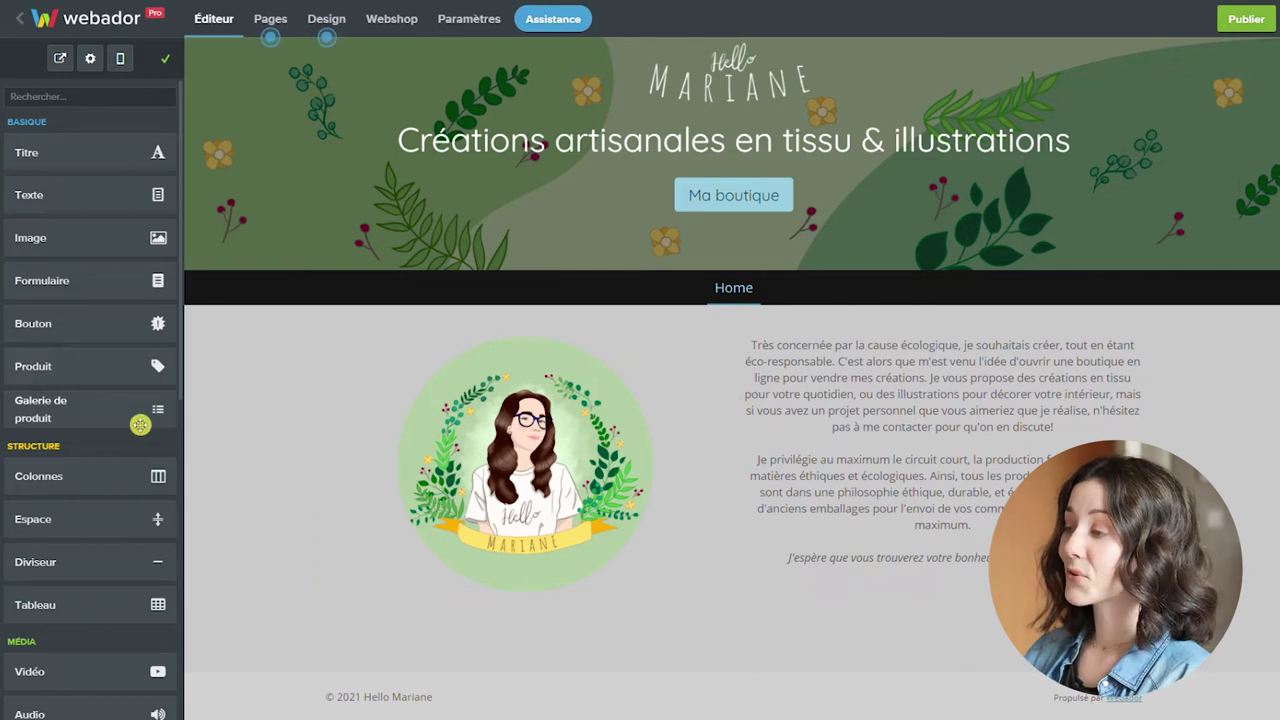
# Step: Add a "Réseaux - Boutons" element directly below the introduction text
pyautogui.scroll(-3, 140, 423)
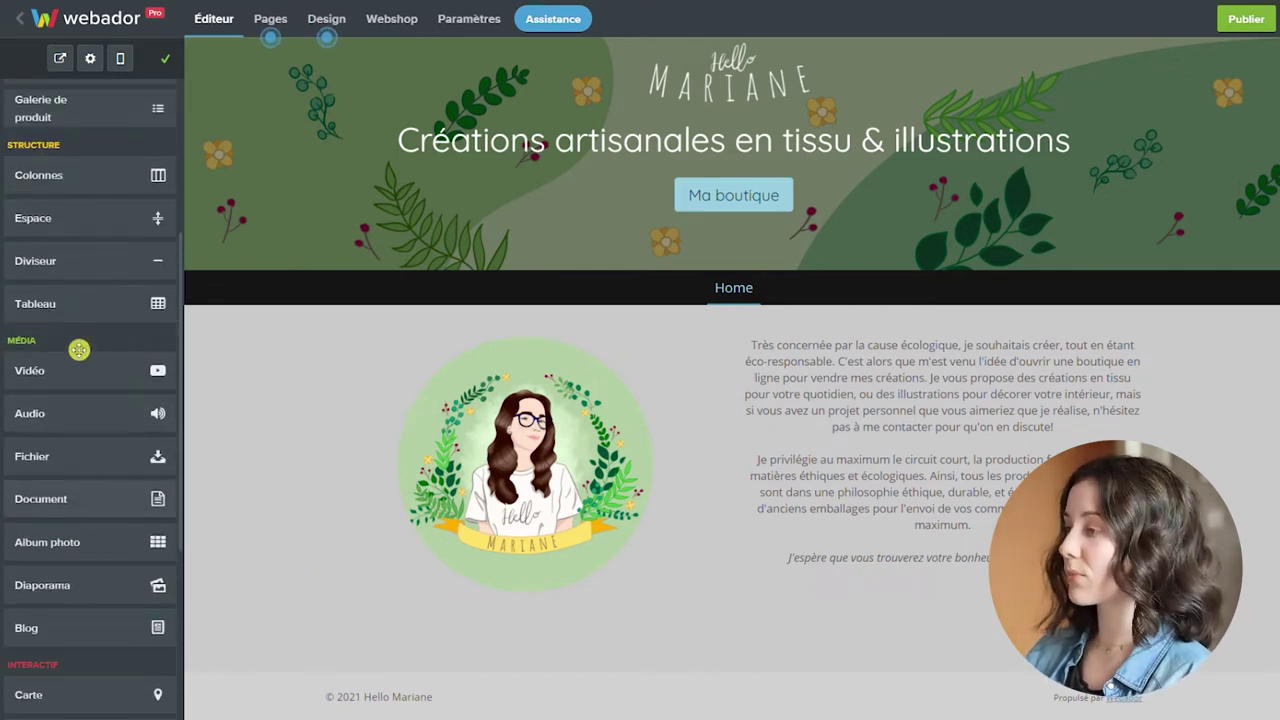
pyautogui.scroll(-3, 79, 350)
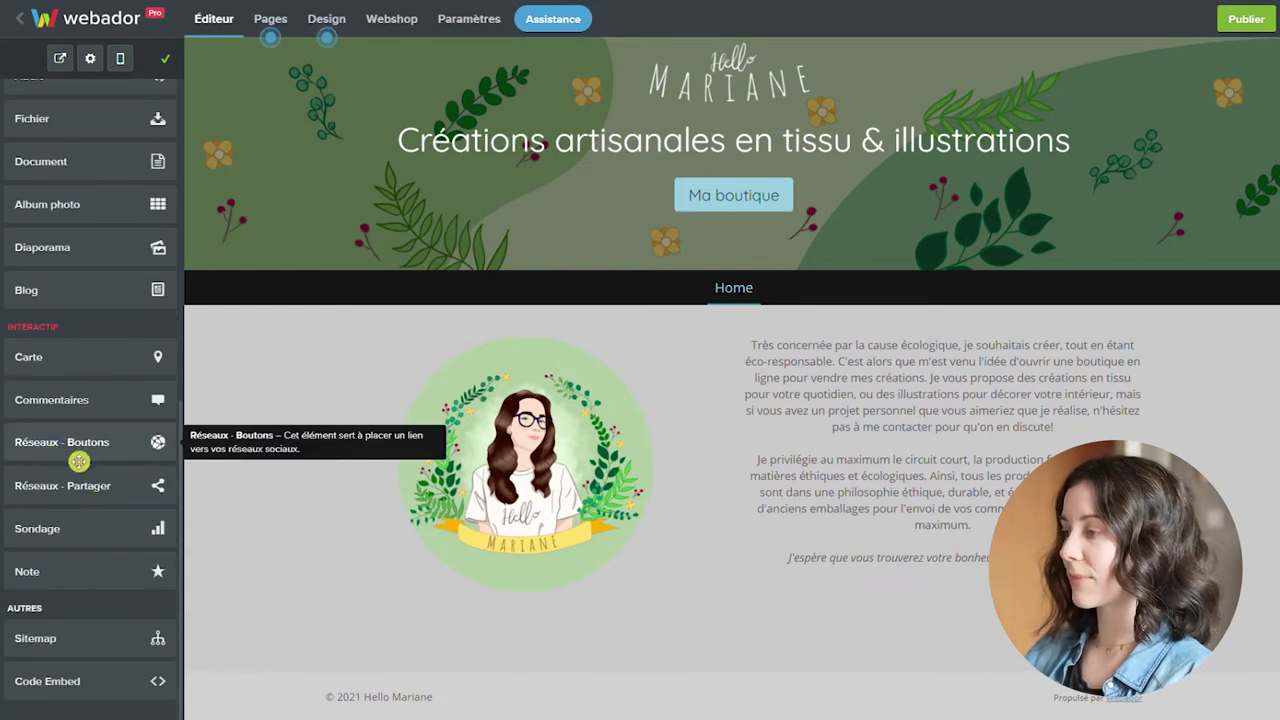
pyautogui.moveTo(46, 449); pyautogui.dragTo(876, 596)
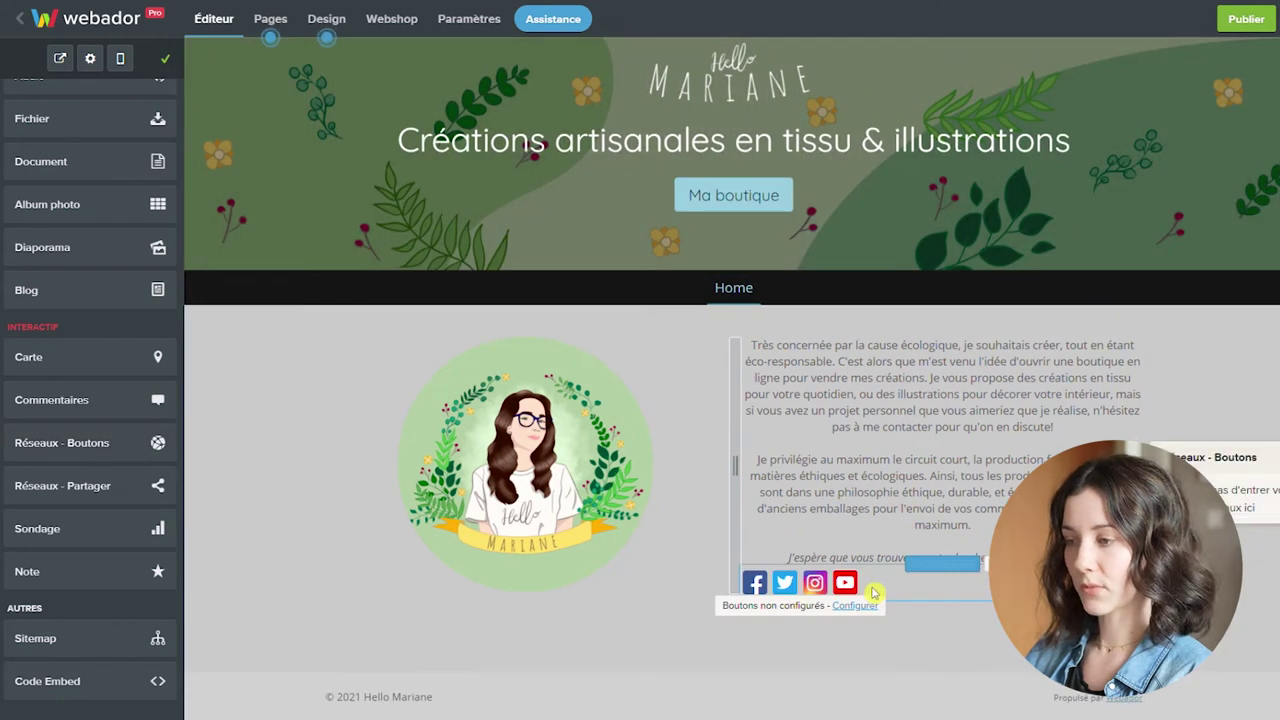
# Step: Configure the social network buttons with the shop's Instagram username
pyautogui.click(855, 611)
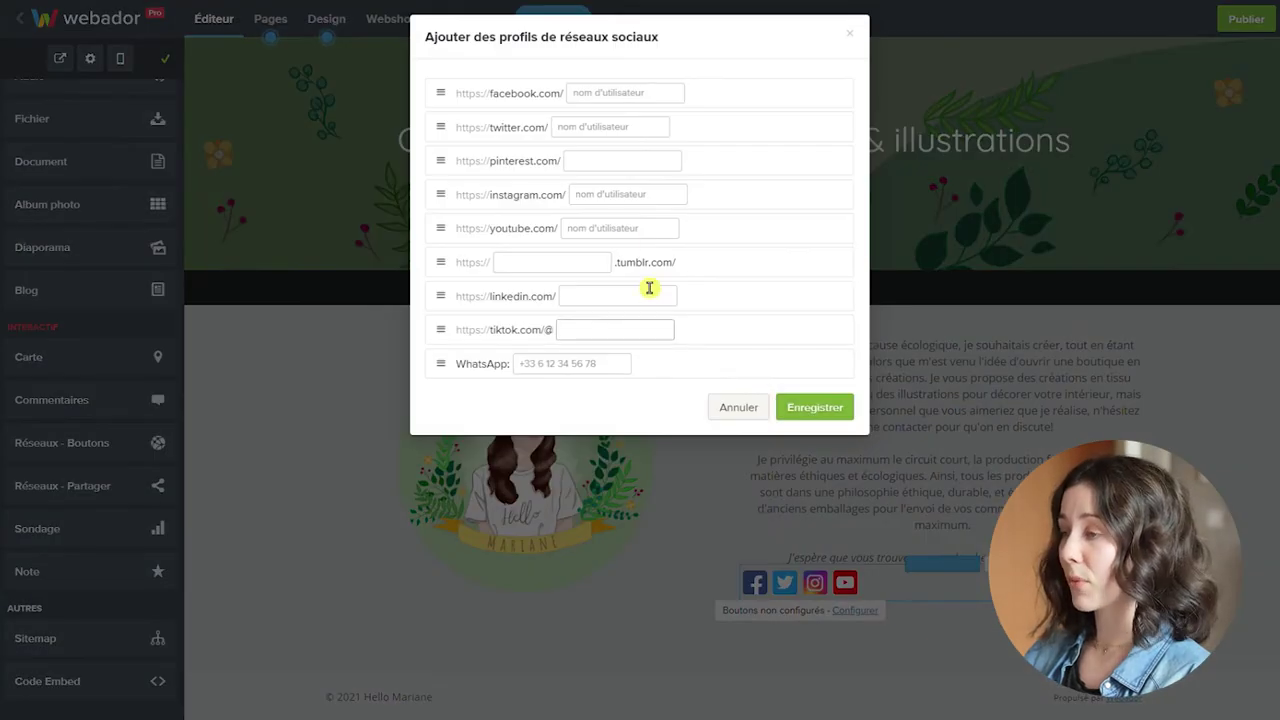
pyautogui.click(632, 195)
pyautogui.write('h')
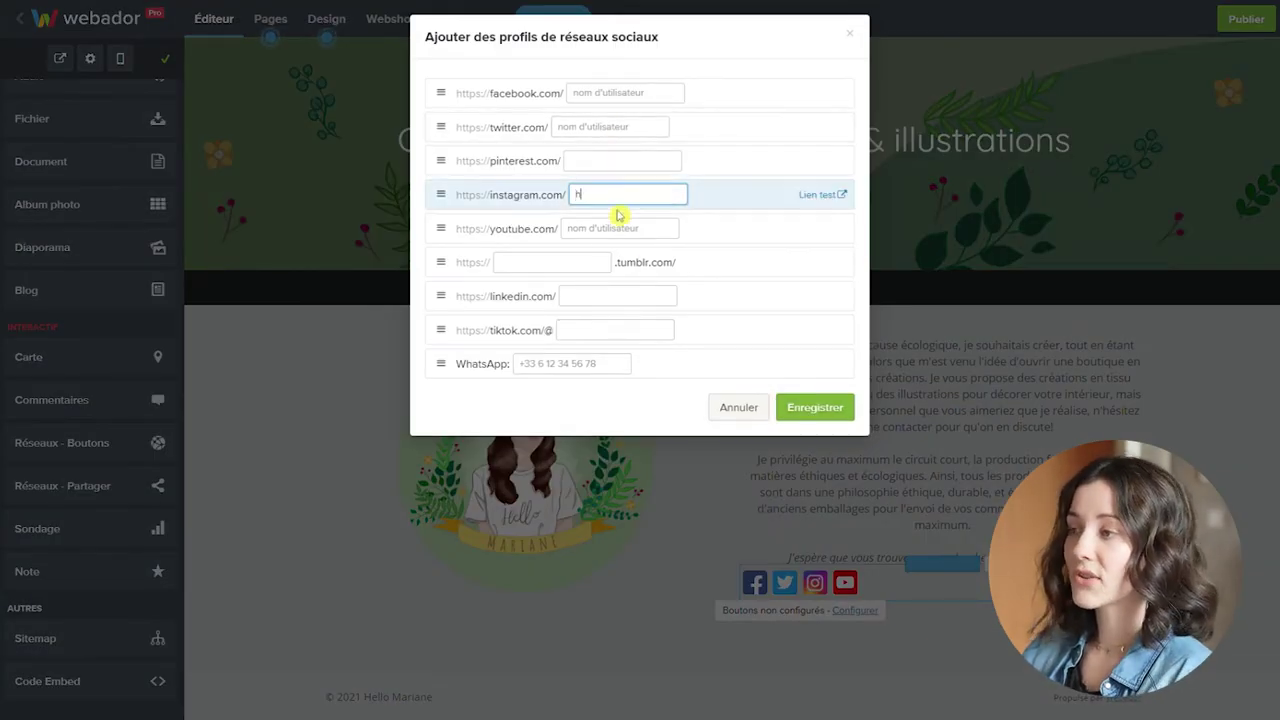
pyautogui.write('ellomariane')
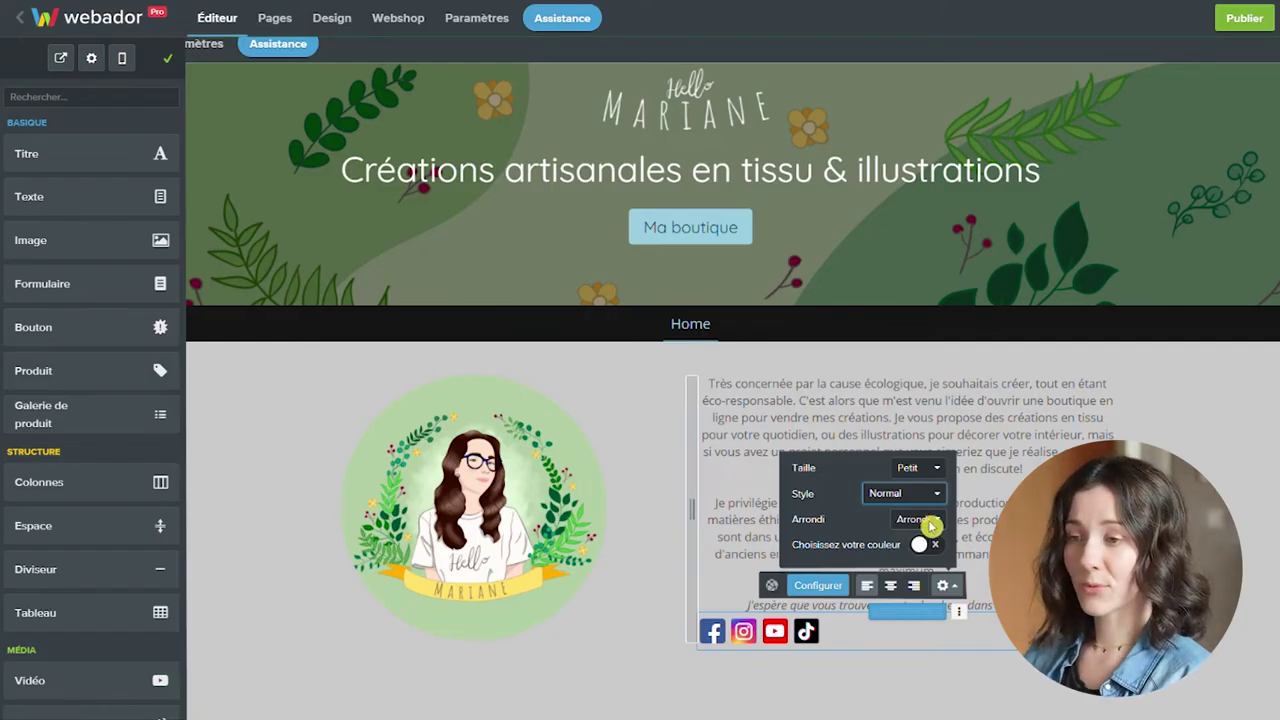
# Step: Give the social buttons the "Cercle" rounding and the custom colour #bbcea6
pyautogui.click(921, 546)
pyautogui.click(931, 548)
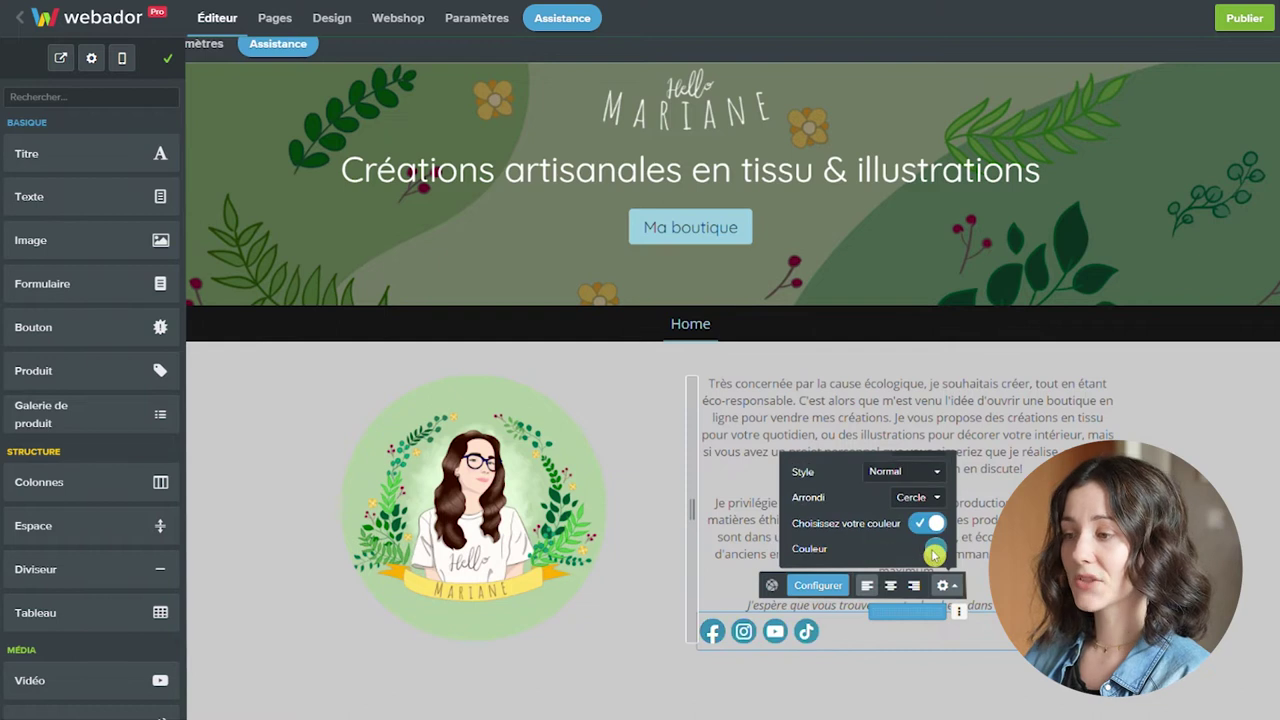
pyautogui.click(933, 547)
pyautogui.click(713, 480)
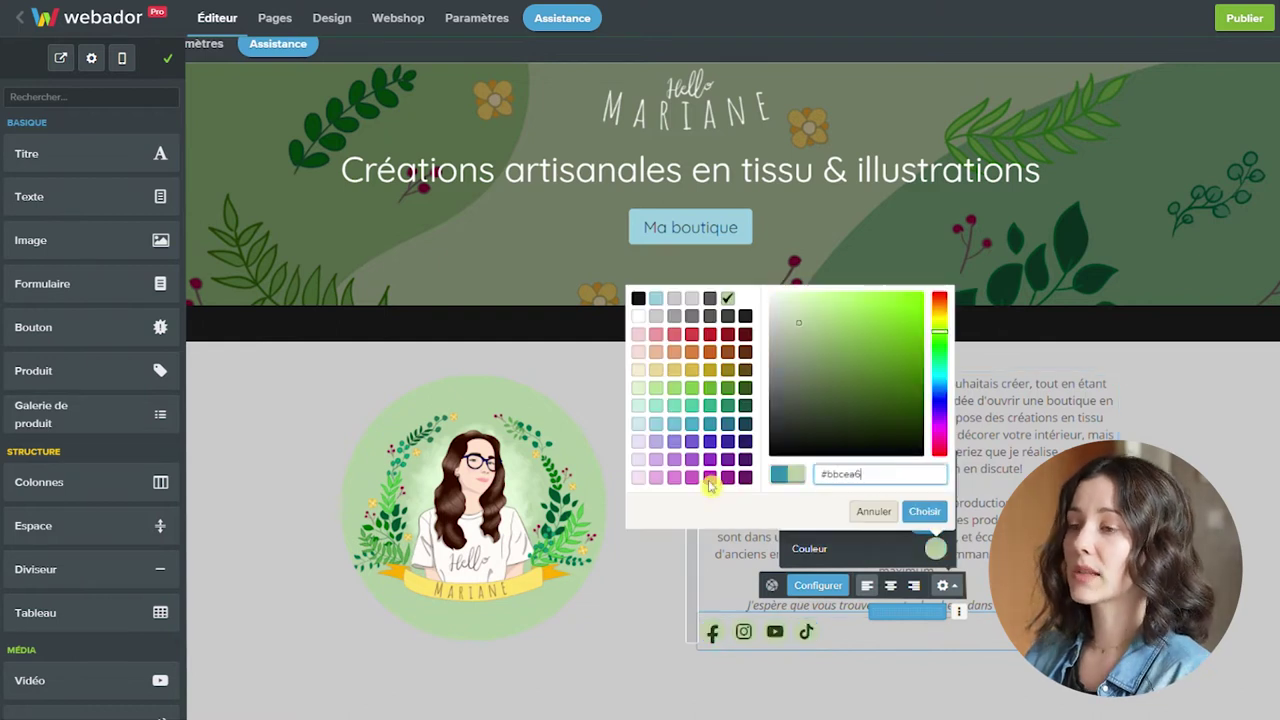
pyautogui.click(924, 511)
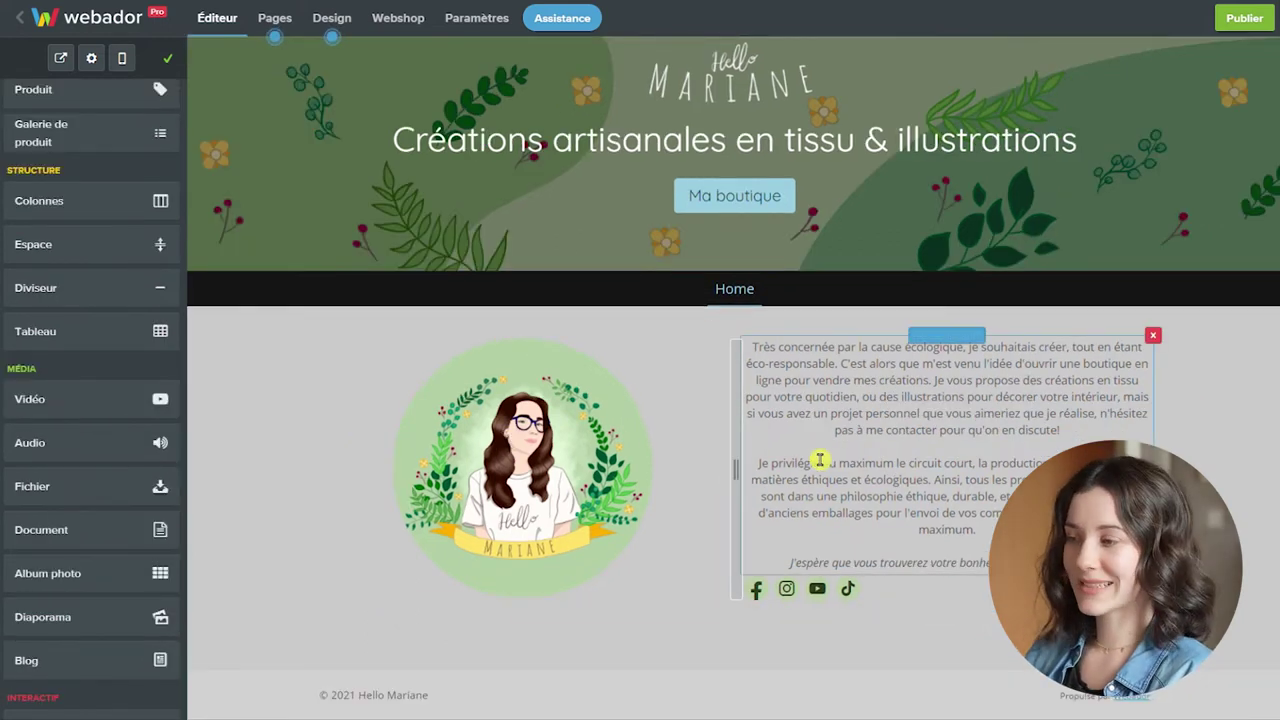
# Step: Set the menu colour to #0f4f35 in the site's design settings
pyautogui.click(340, 20)
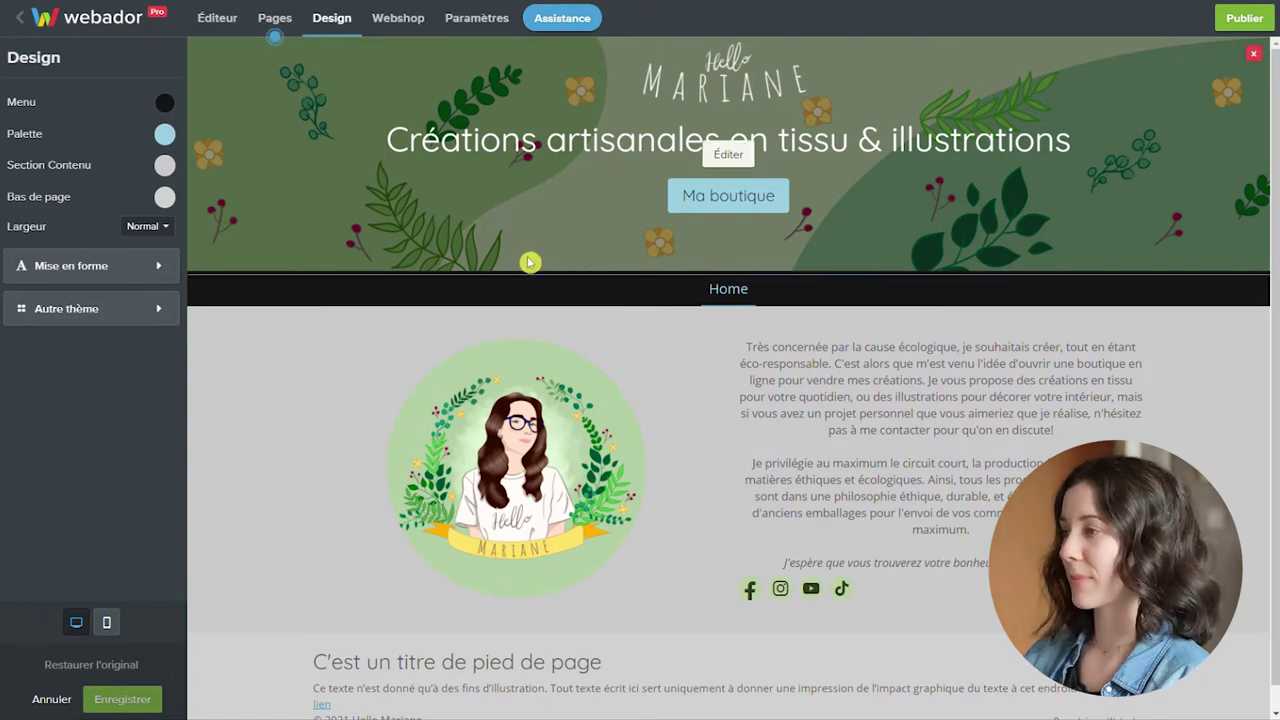
pyautogui.click(165, 102)
pyautogui.click(429, 217)
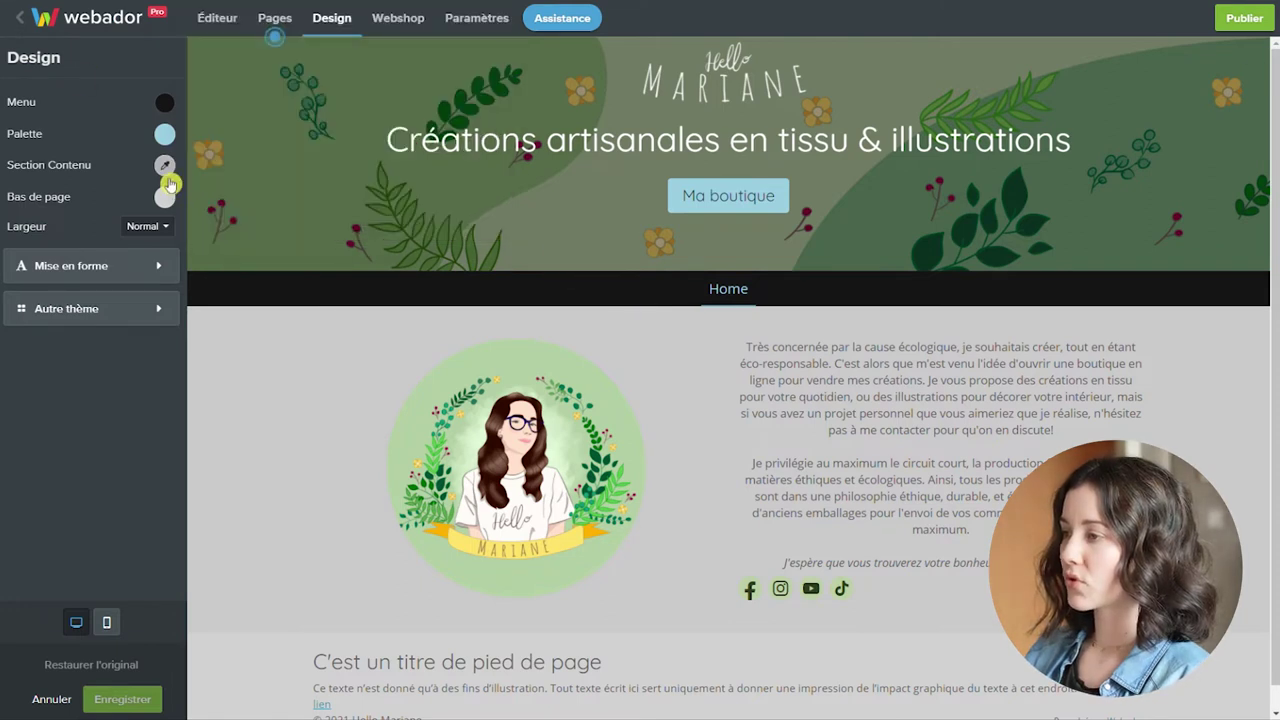
pyautogui.click(166, 103)
pyautogui.tripleClick(386, 184)
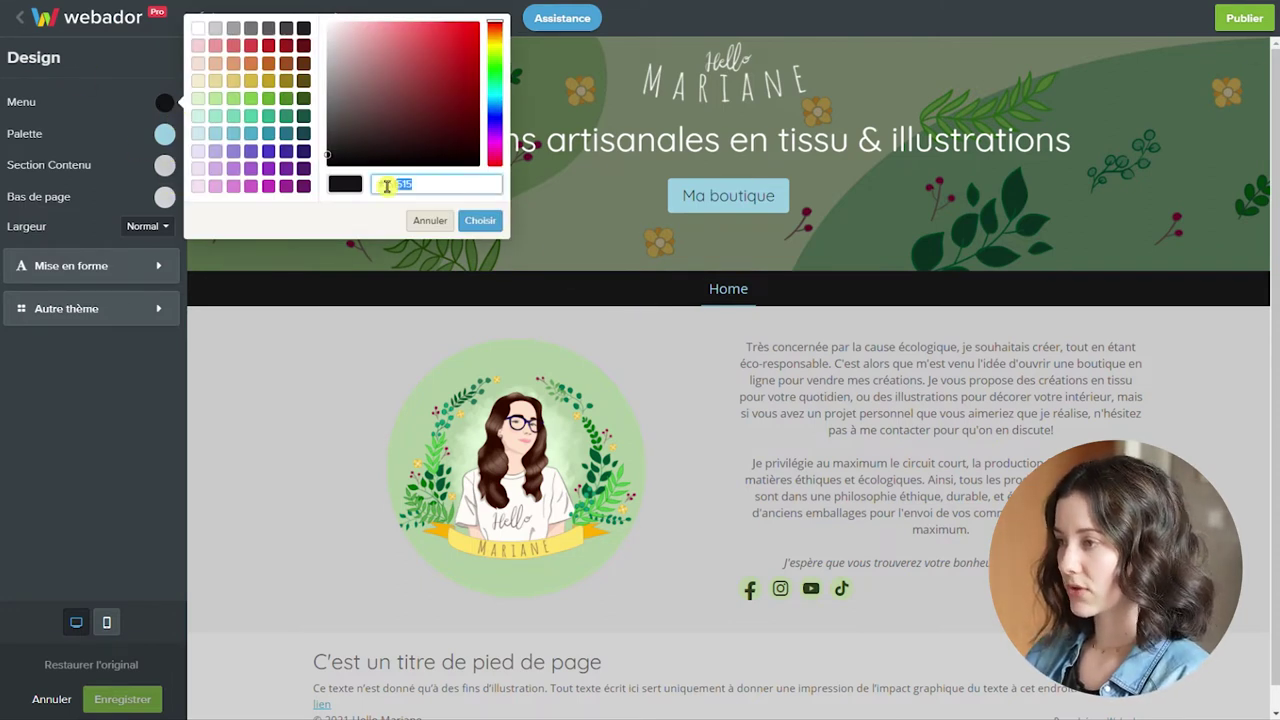
pyautogui.write('#0f4f35')
pyautogui.click(480, 221)
# Step: Set the content section's background colour to #7aa980 with the text colour adapting to it
pyautogui.click(165, 165)
pyautogui.moveTo(471, 220); pyautogui.dragTo(343, 220)
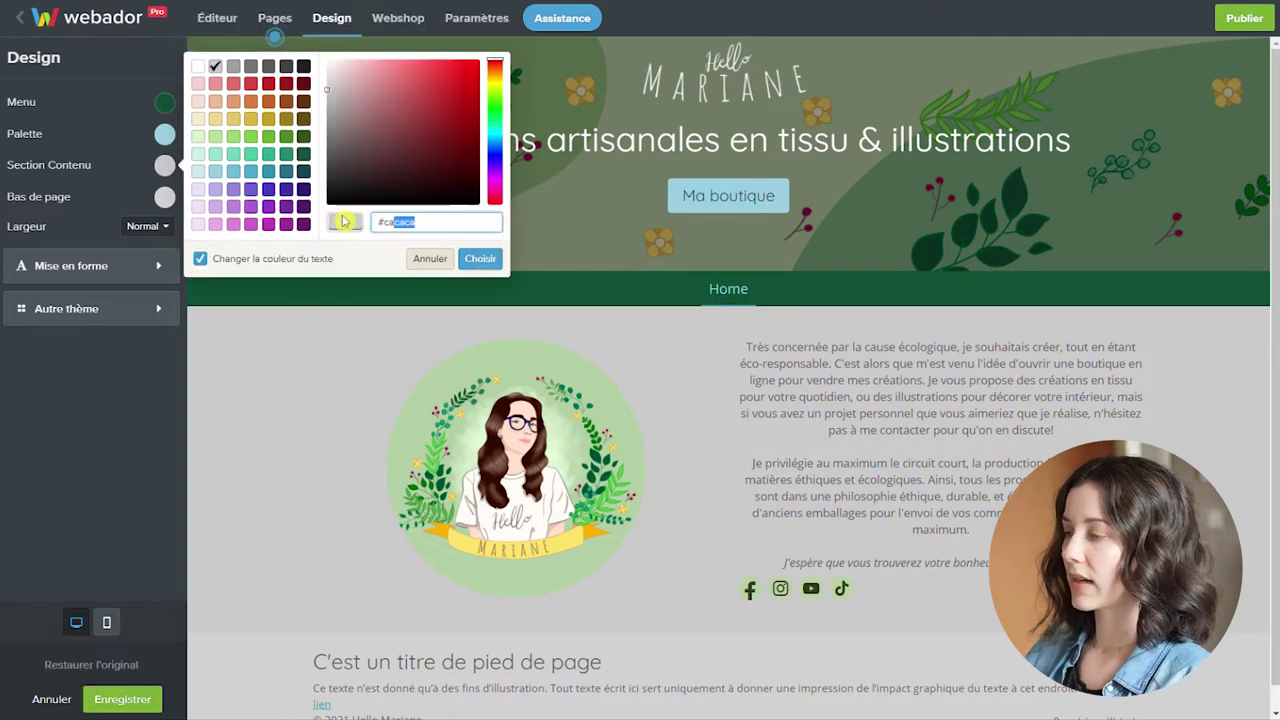
pyautogui.write('#7aa980')
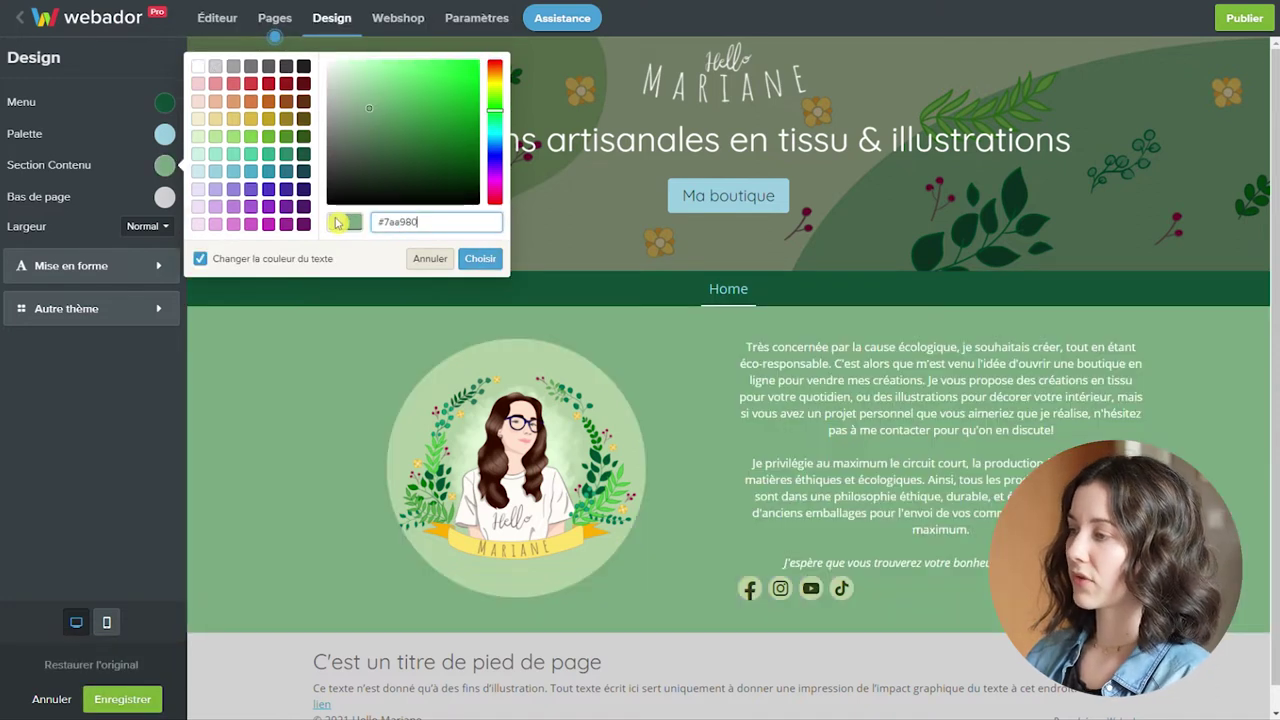
pyautogui.click(484, 262)
# Step: Set the footer's background to the same dark green as the menu
pyautogui.click(165, 198)
pyautogui.tripleClick(415, 257)
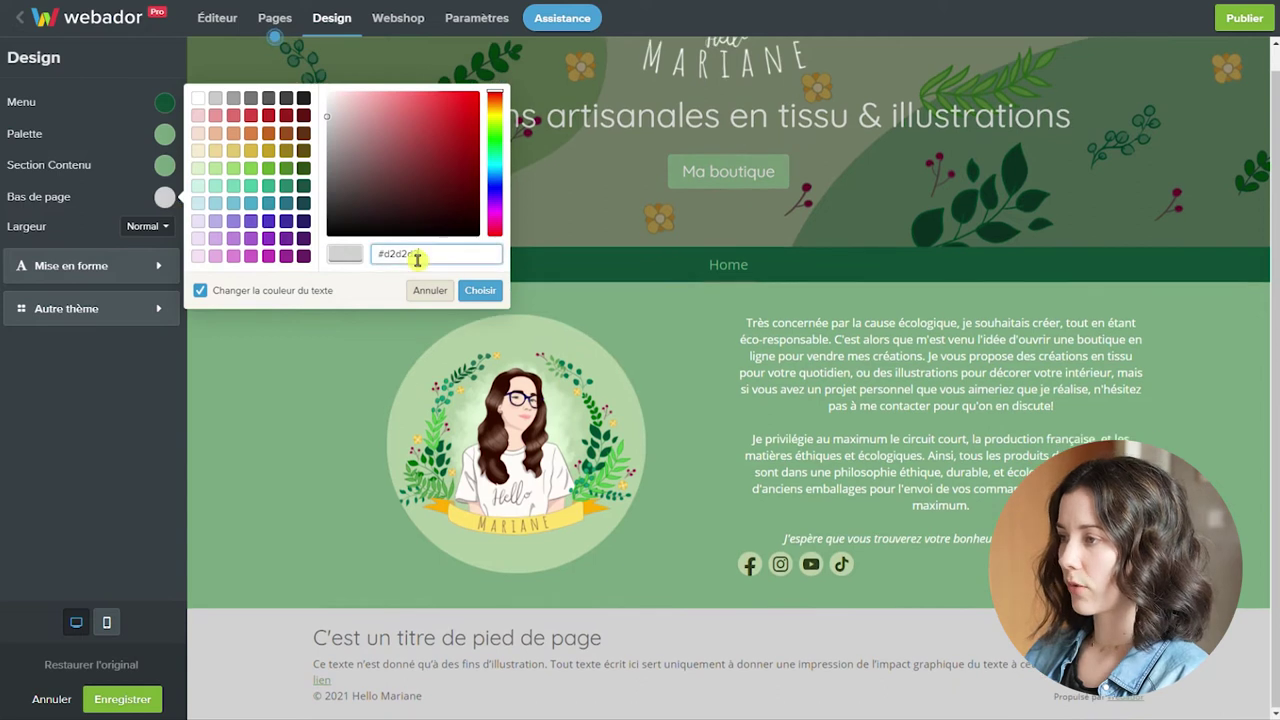
pyautogui.hotkey('ctrl', 'v')
pyautogui.click(482, 290)
# Step: Set the default font of the general text to Molengo and its size to 16
pyautogui.click(70, 265)
pyautogui.click(100, 159)
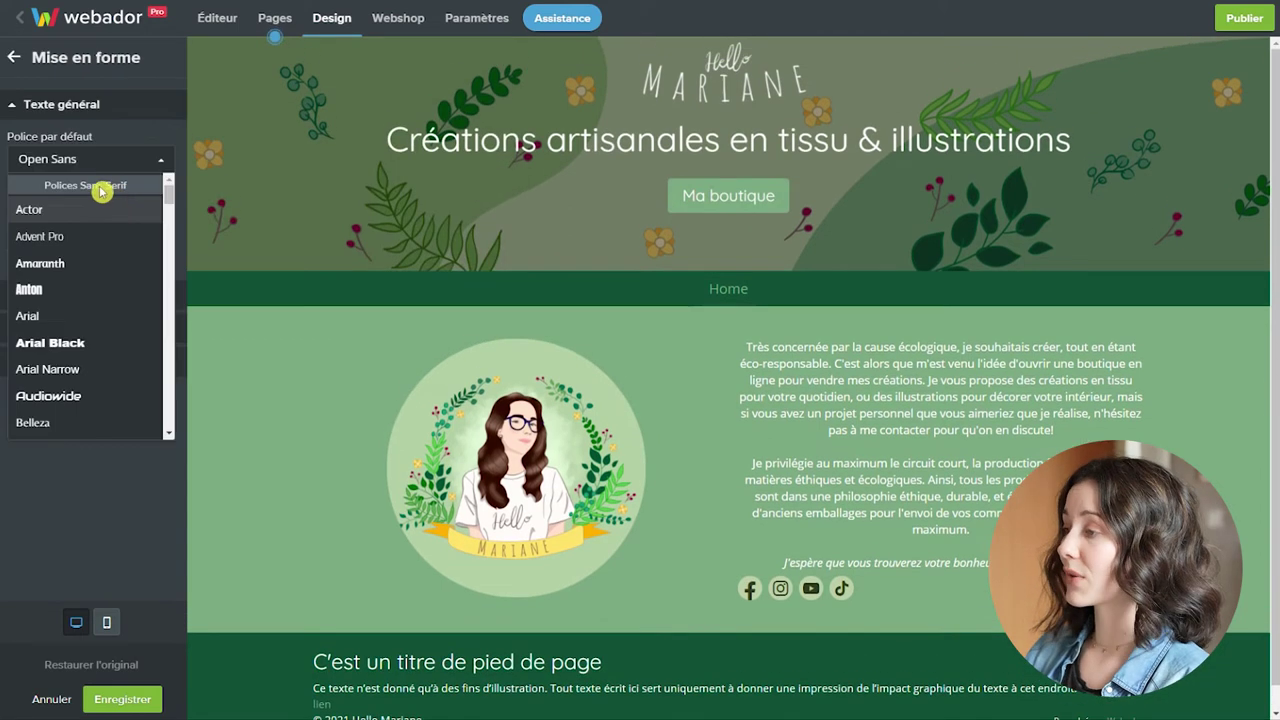
pyautogui.scroll(-15, 120, 277)
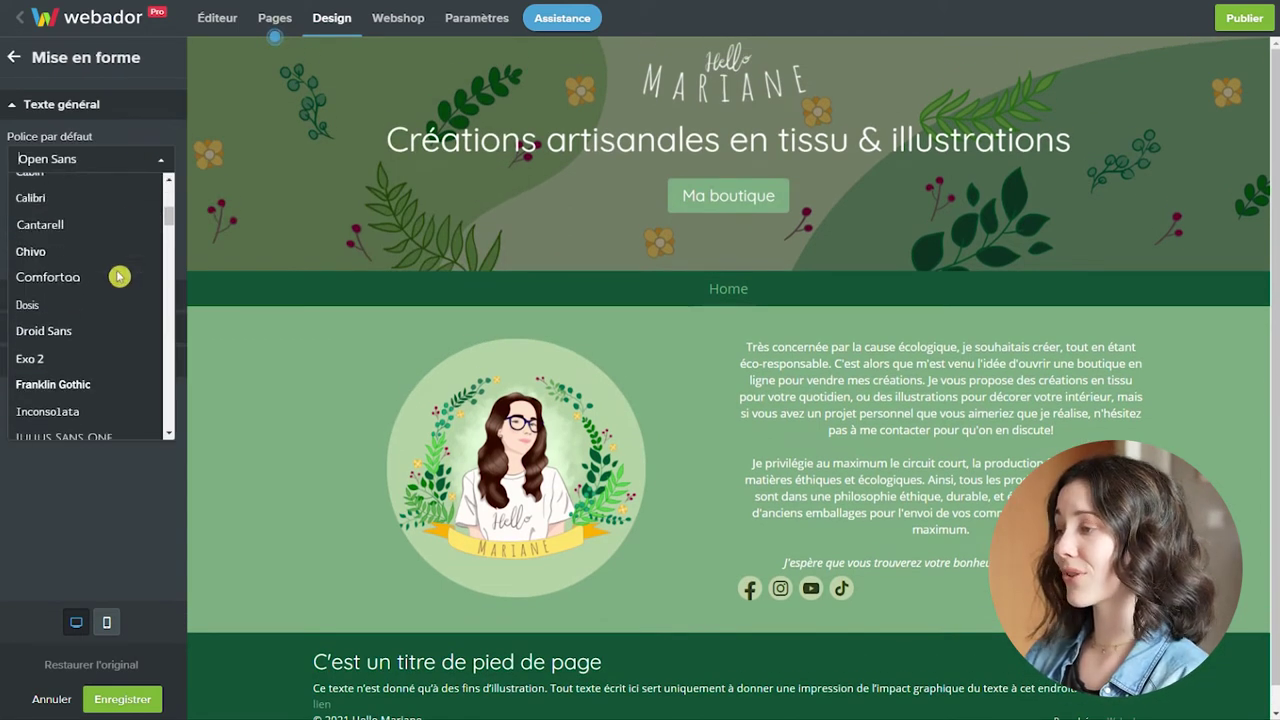
pyautogui.scroll(3, 120, 277)
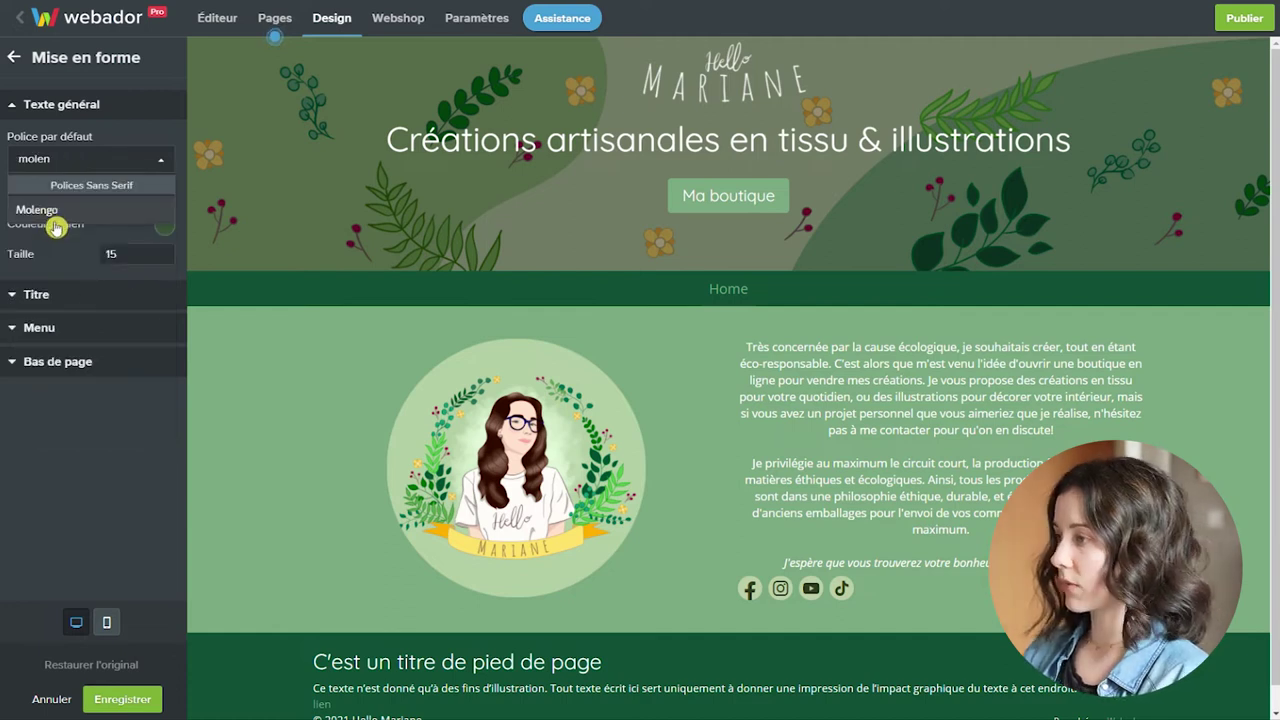
pyautogui.click(50, 210)
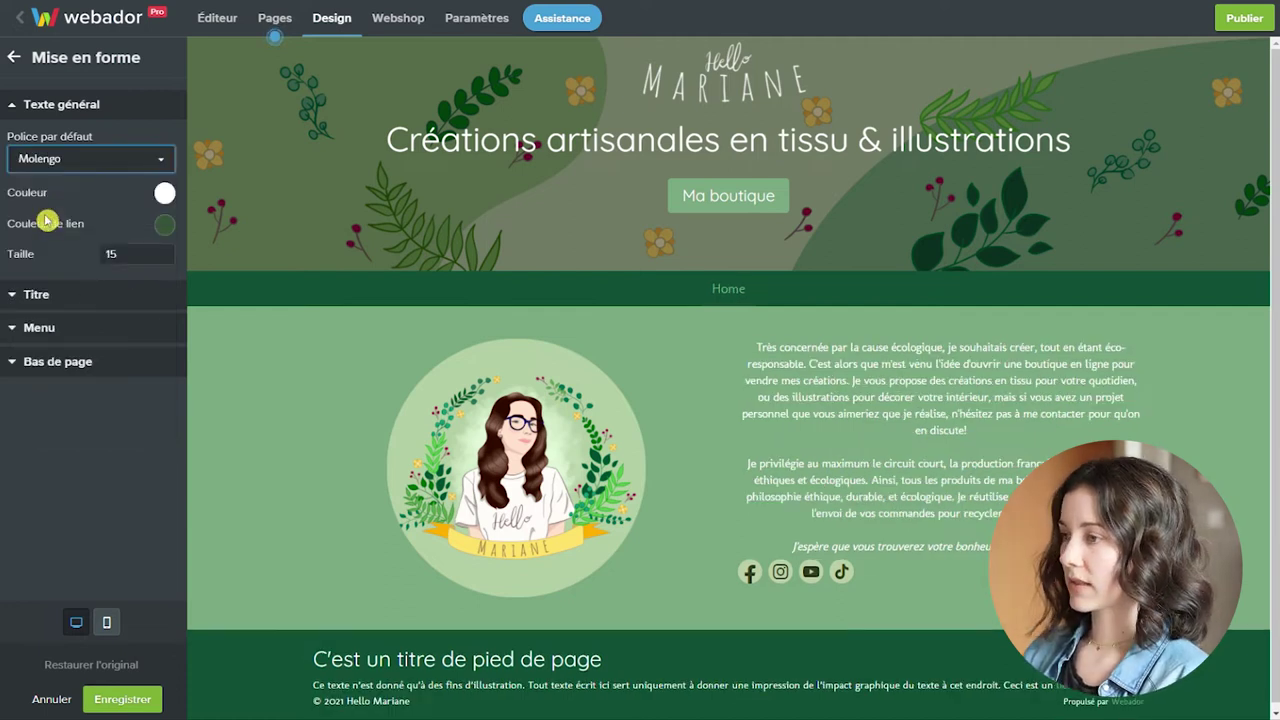
pyautogui.click(165, 252)
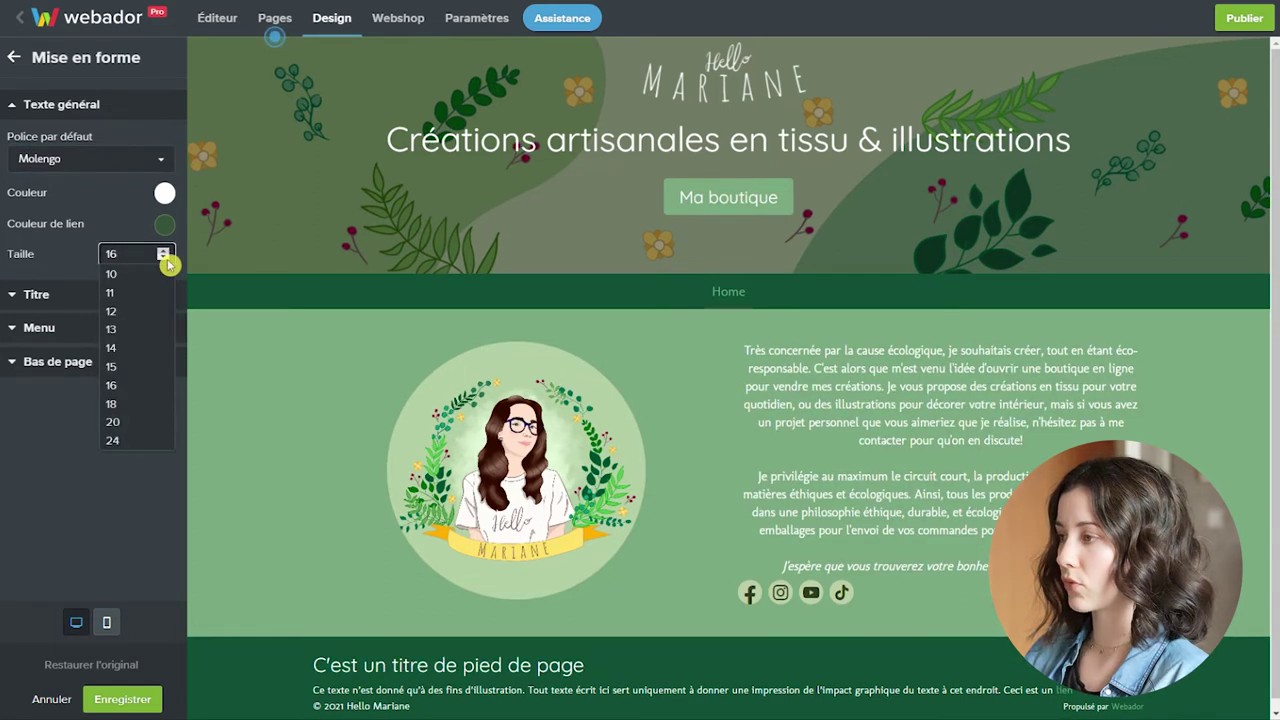
# Step: Set the title font to Amatic SC and the footer text size to 10, and save the design
pyautogui.click(36, 294)
pyautogui.click(51, 251)
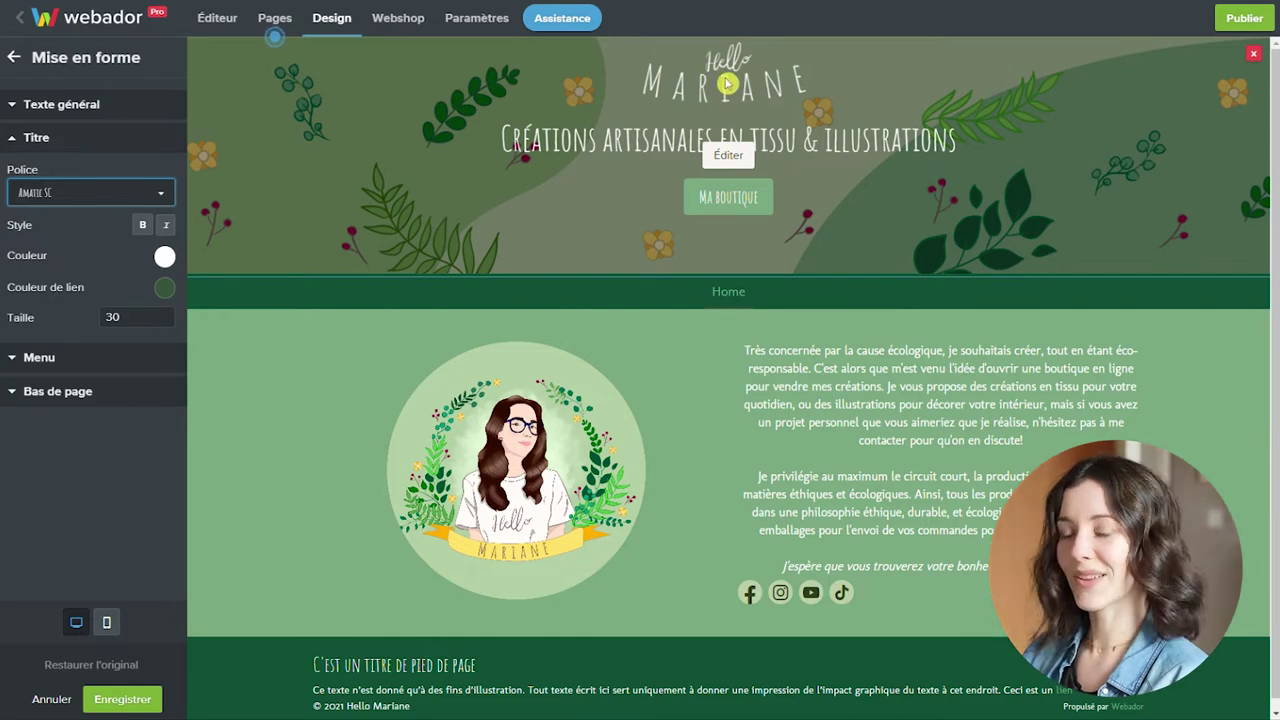
pyautogui.click(58, 391)
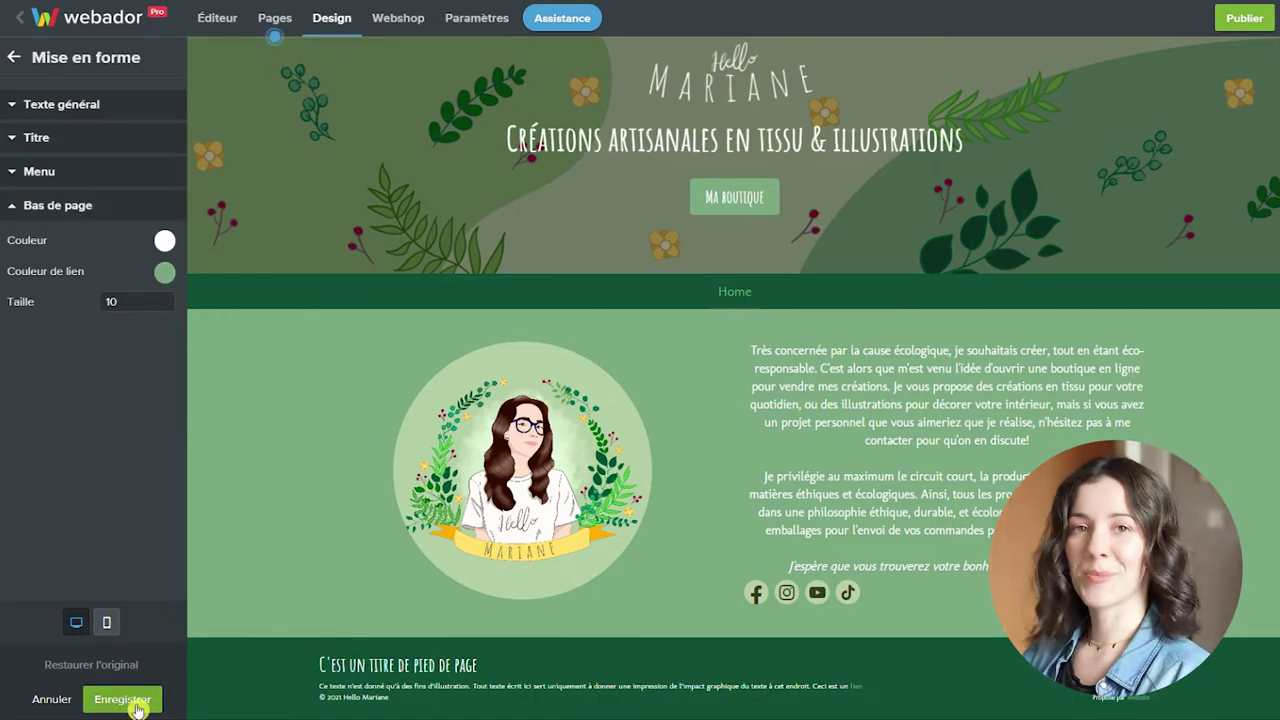
pyautogui.click(137, 709)
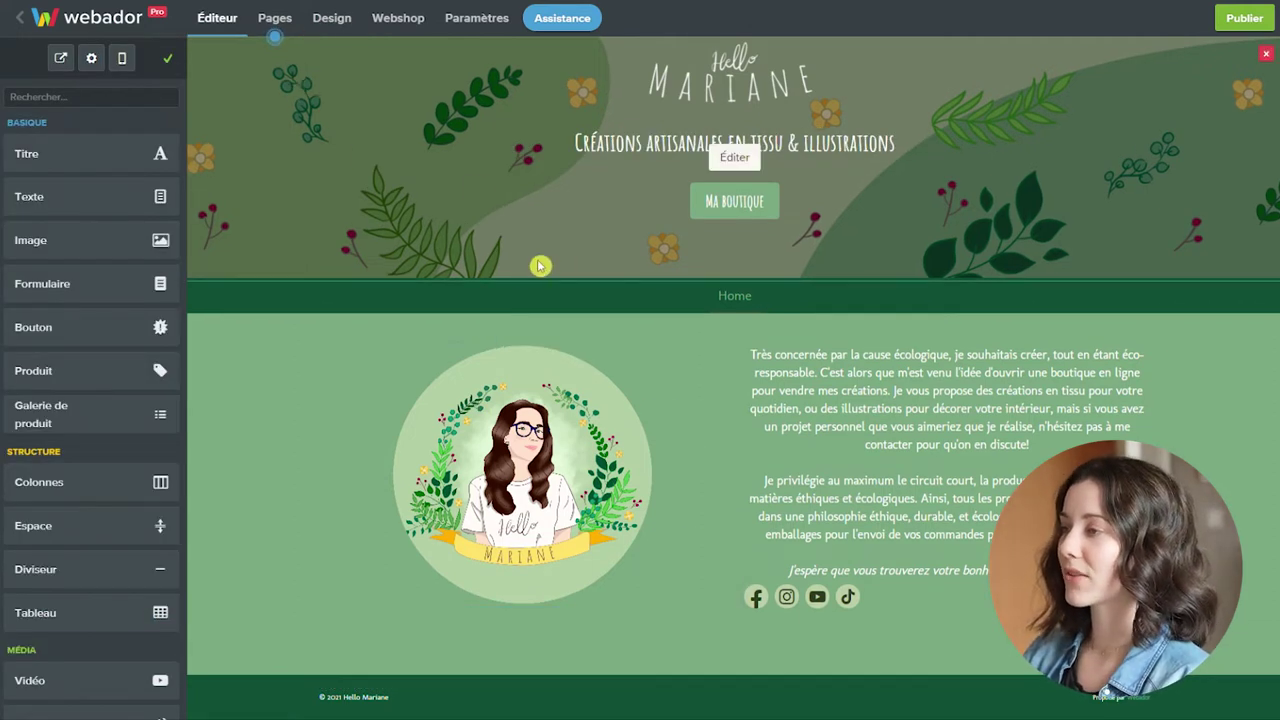
# Step: Create a new page named "Contactez-moi" without banner or sidebar, using the Contact page content
pyautogui.click(277, 22)
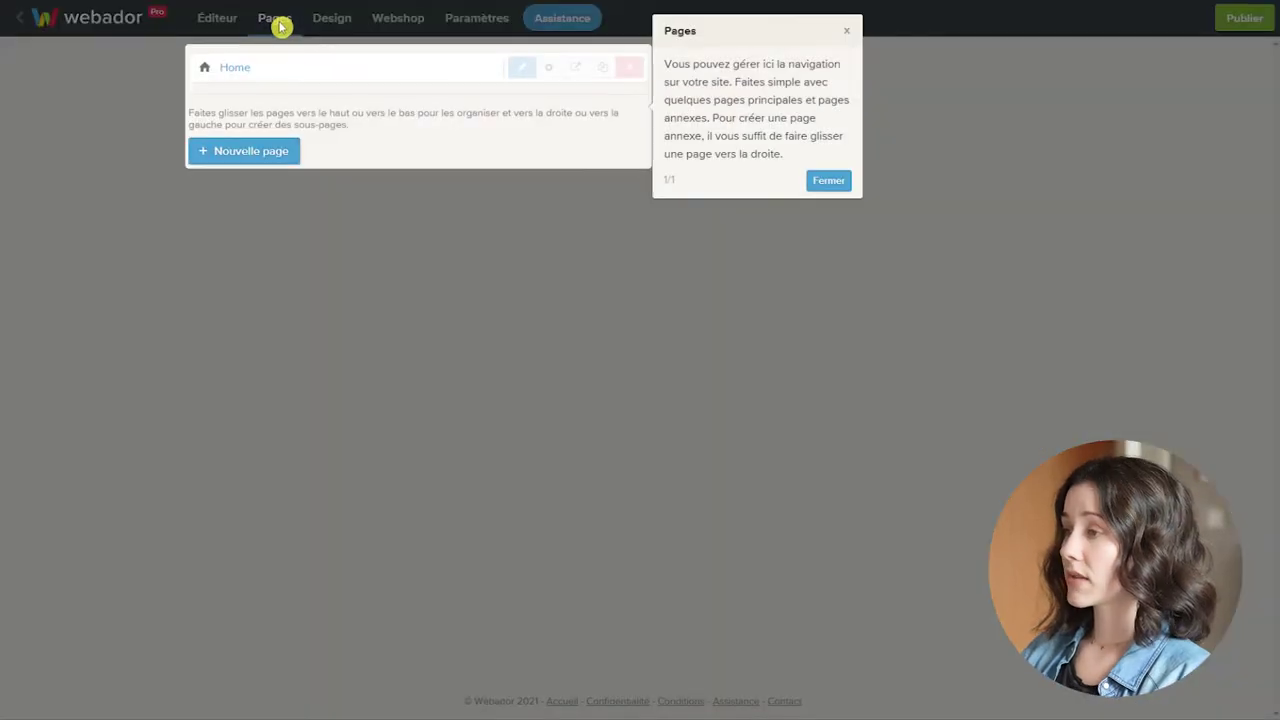
pyautogui.click(278, 26)
pyautogui.click(243, 155)
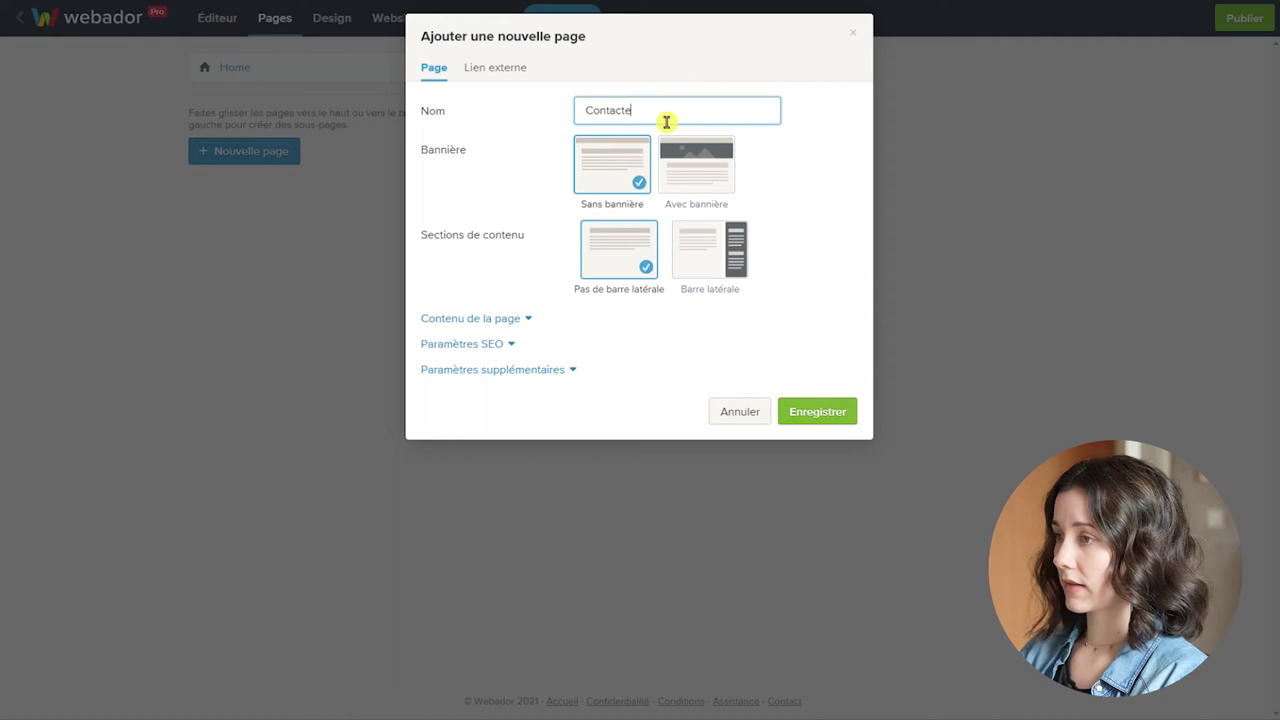
pyautogui.write('Contactez-moi')
pyautogui.click(470, 318)
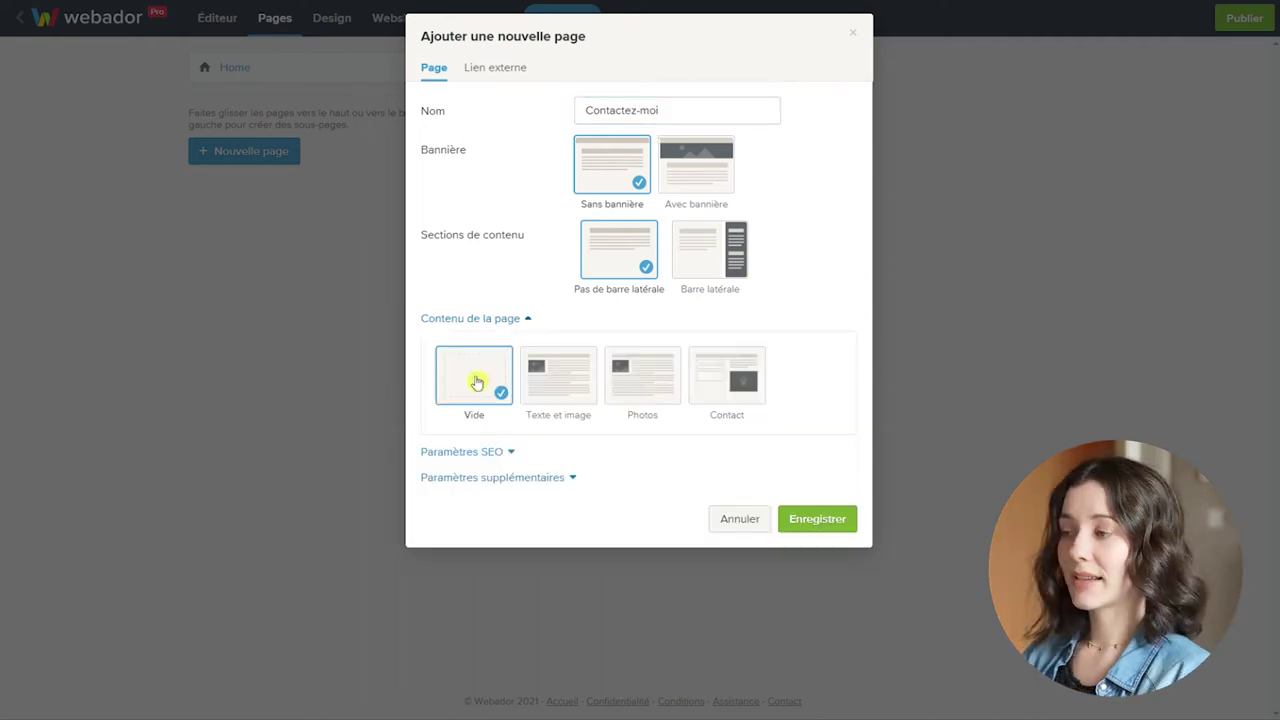
pyautogui.click(726, 383)
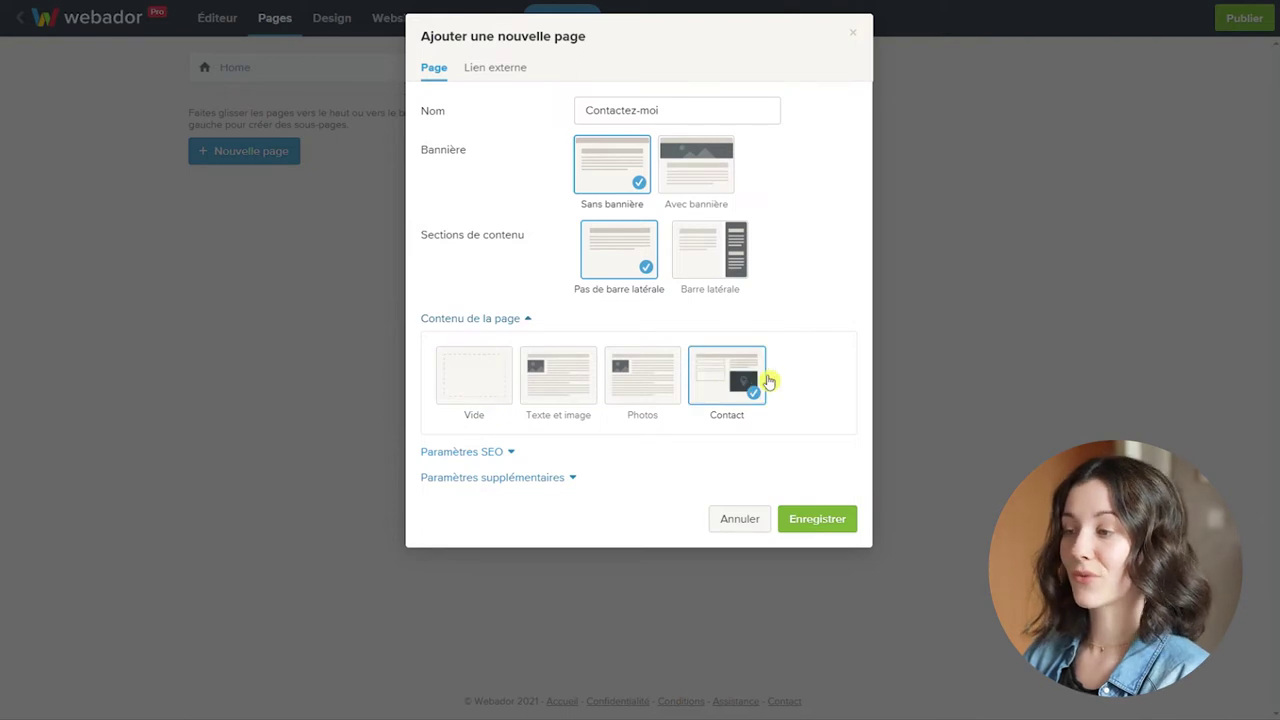
pyautogui.click(838, 531)
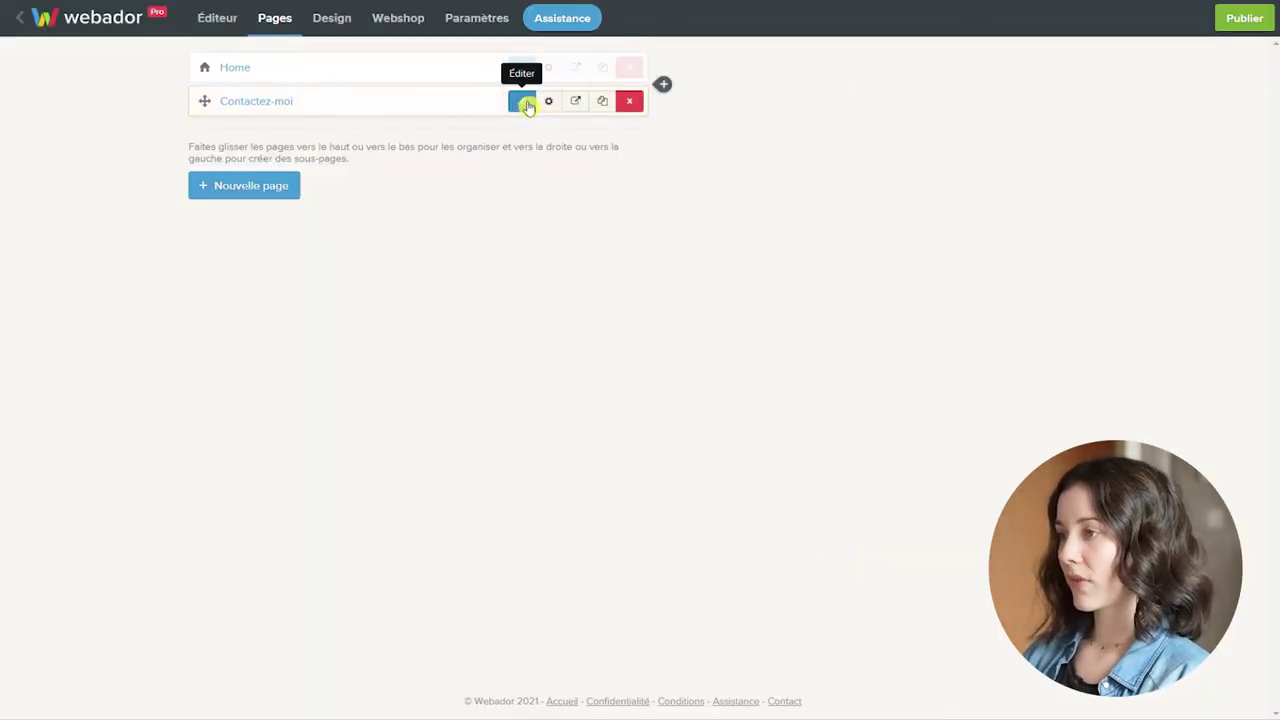
# Step: Open the "Contactez-moi" page for editing and replace its "Adresse:" heading with "Pour récupérer vos colis :"
pyautogui.click(520, 101)
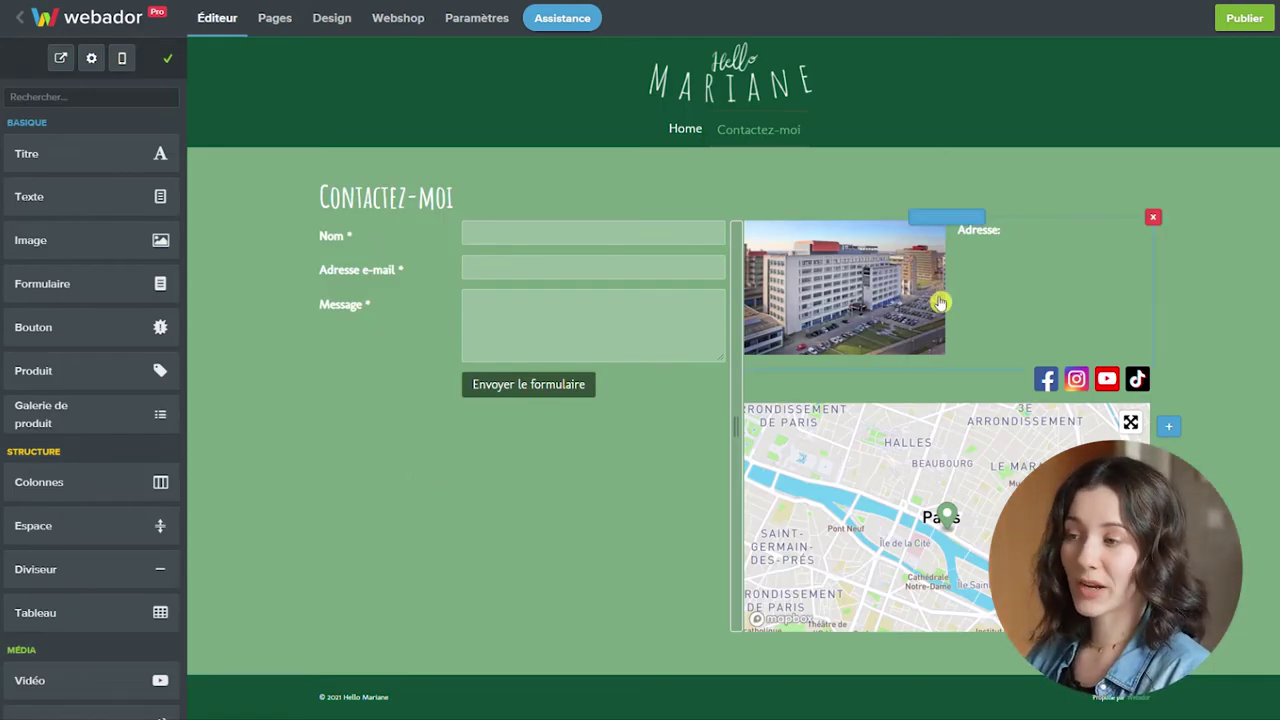
pyautogui.tripleClick(963, 235)
pyautogui.write('Pour récupérer vos colis :')
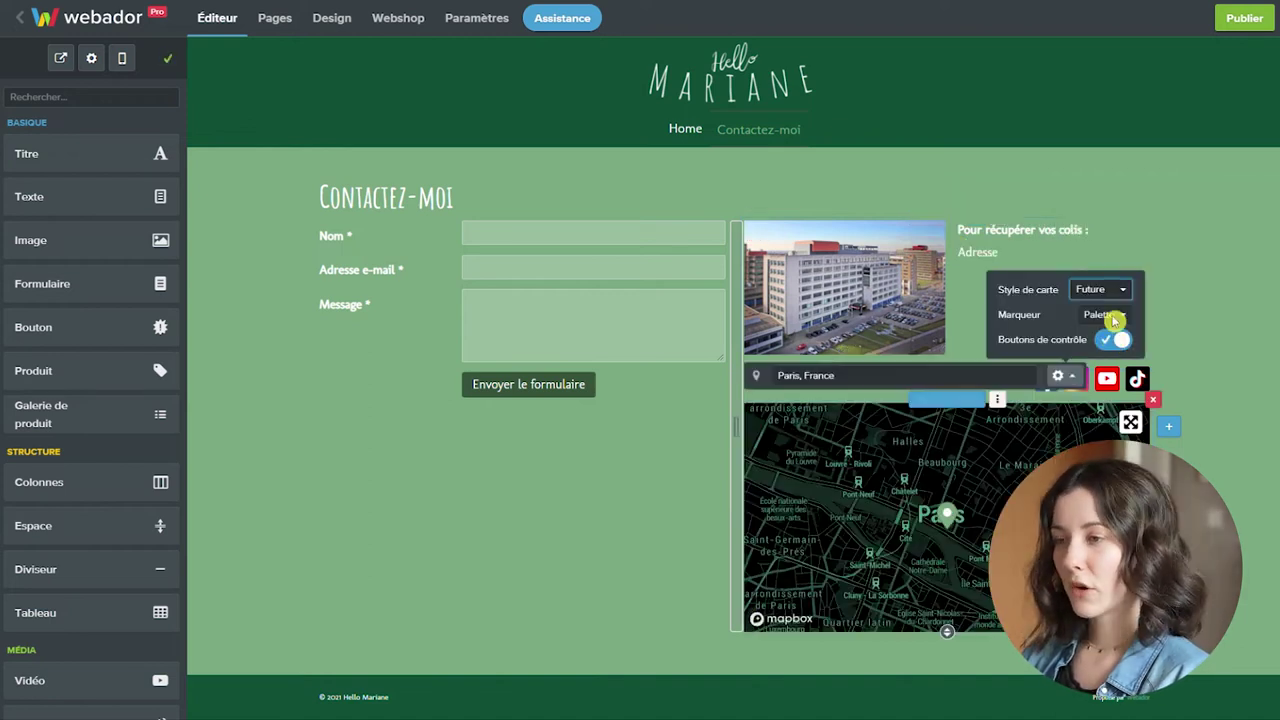
# Step: Try the Future and Silver map styles on the contact page's Paris map
pyautogui.click(1101, 290)
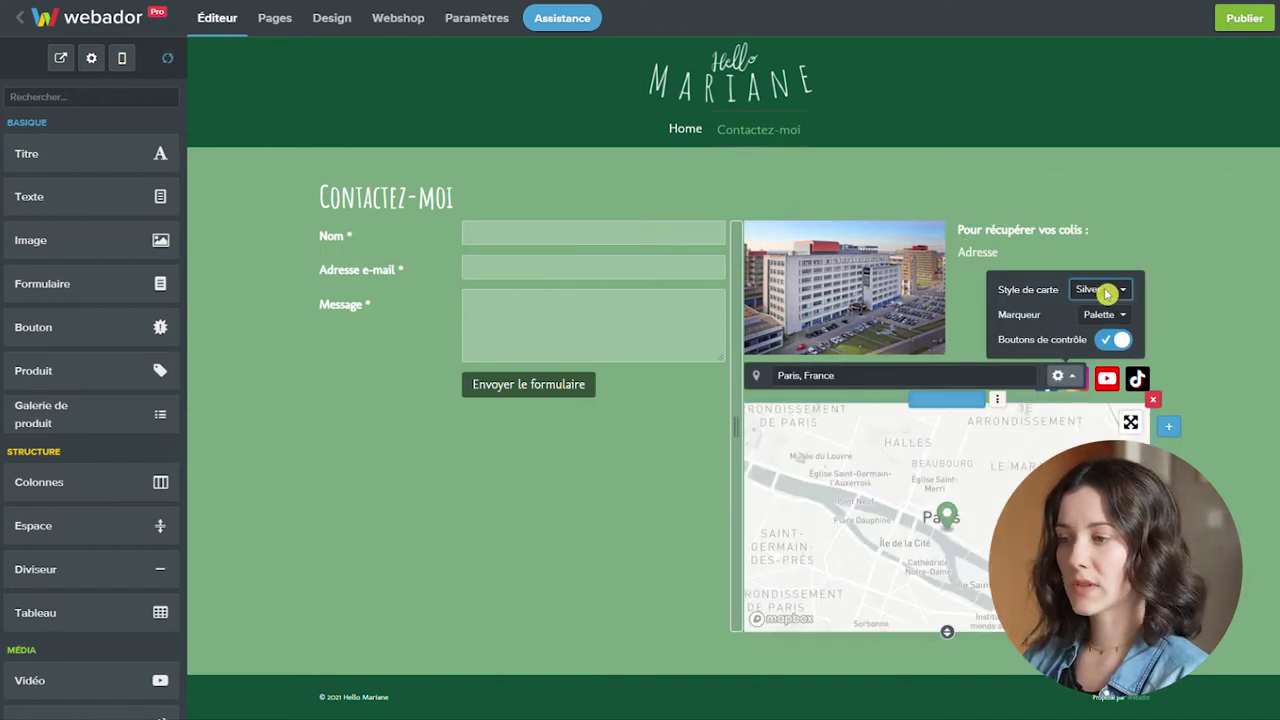
pyautogui.click(1249, 317)
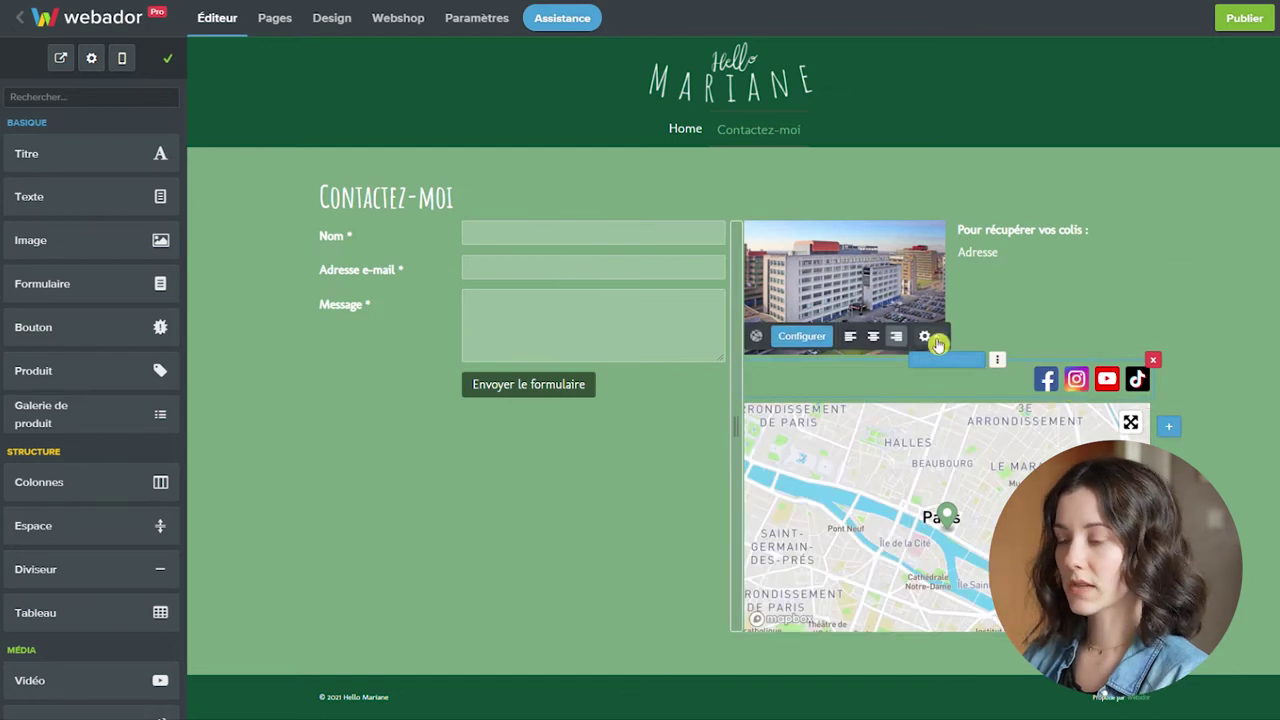
# Step: Give the contact page's social media icons a circular shape and turn on a custom light green colour for them
pyautogui.click(927, 345)
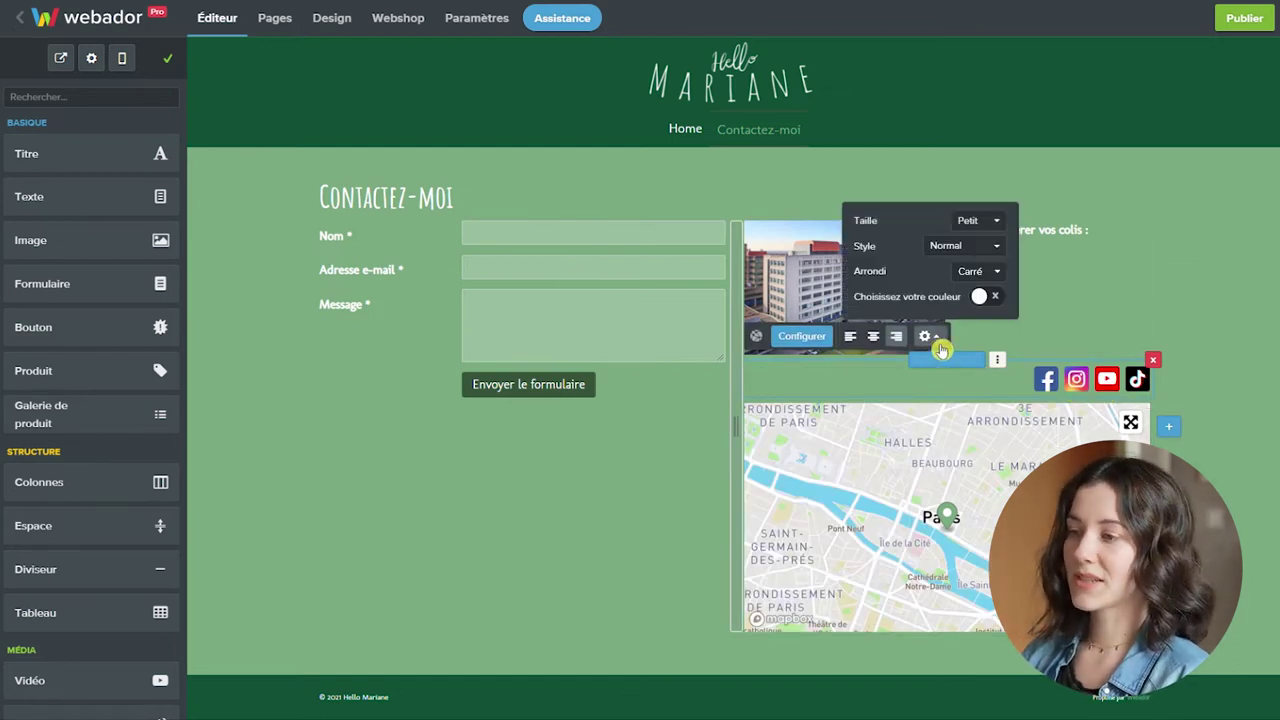
pyautogui.click(990, 272)
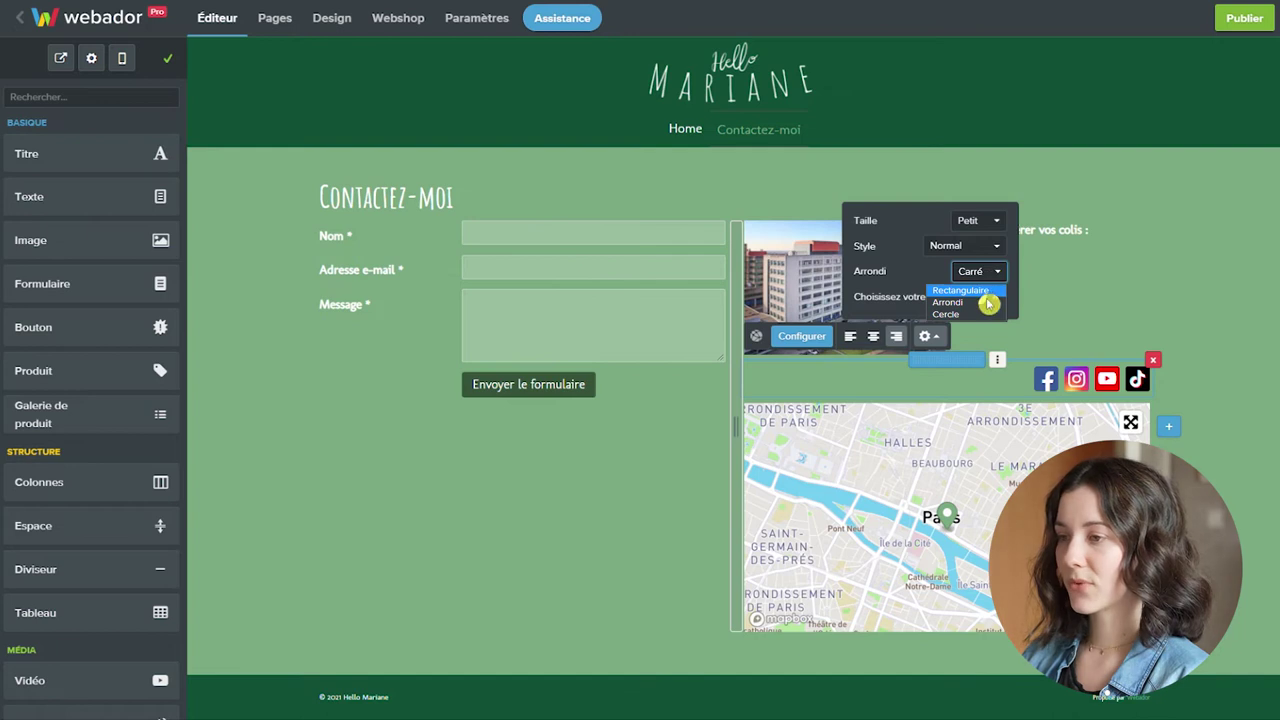
pyautogui.click(948, 314)
pyautogui.click(988, 296)
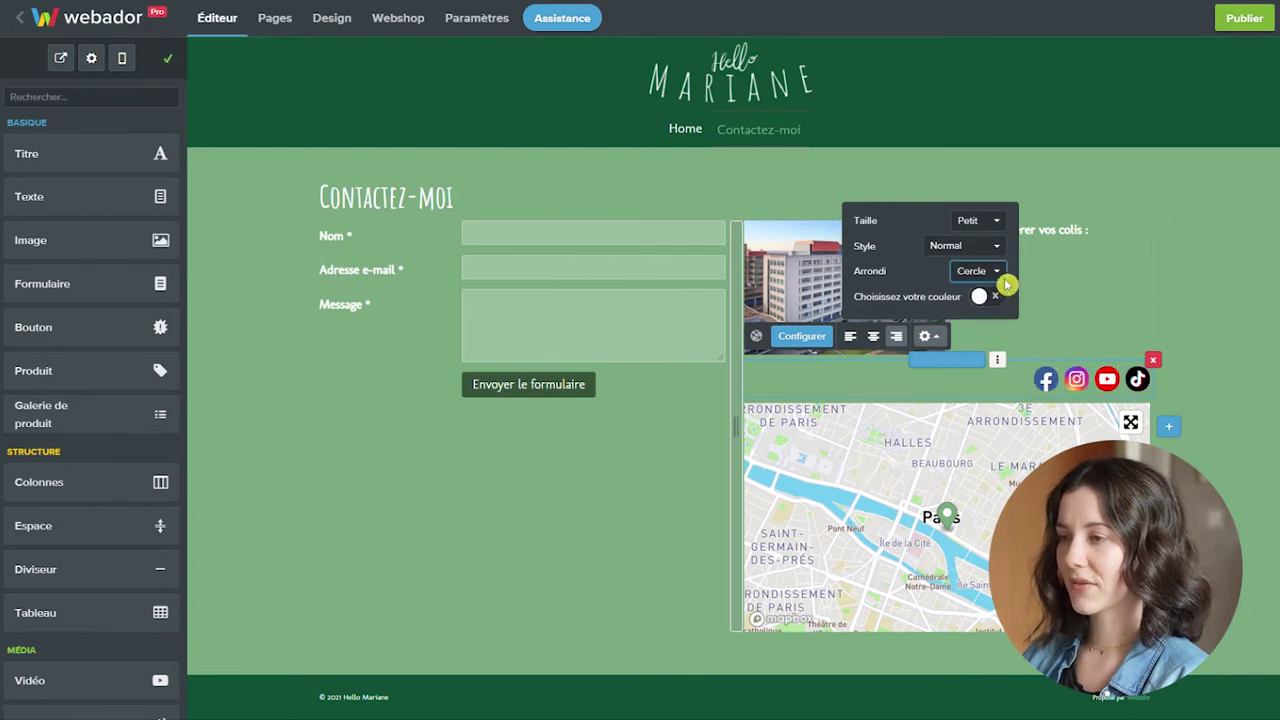
pyautogui.click(996, 300)
pyautogui.click(1127, 264)
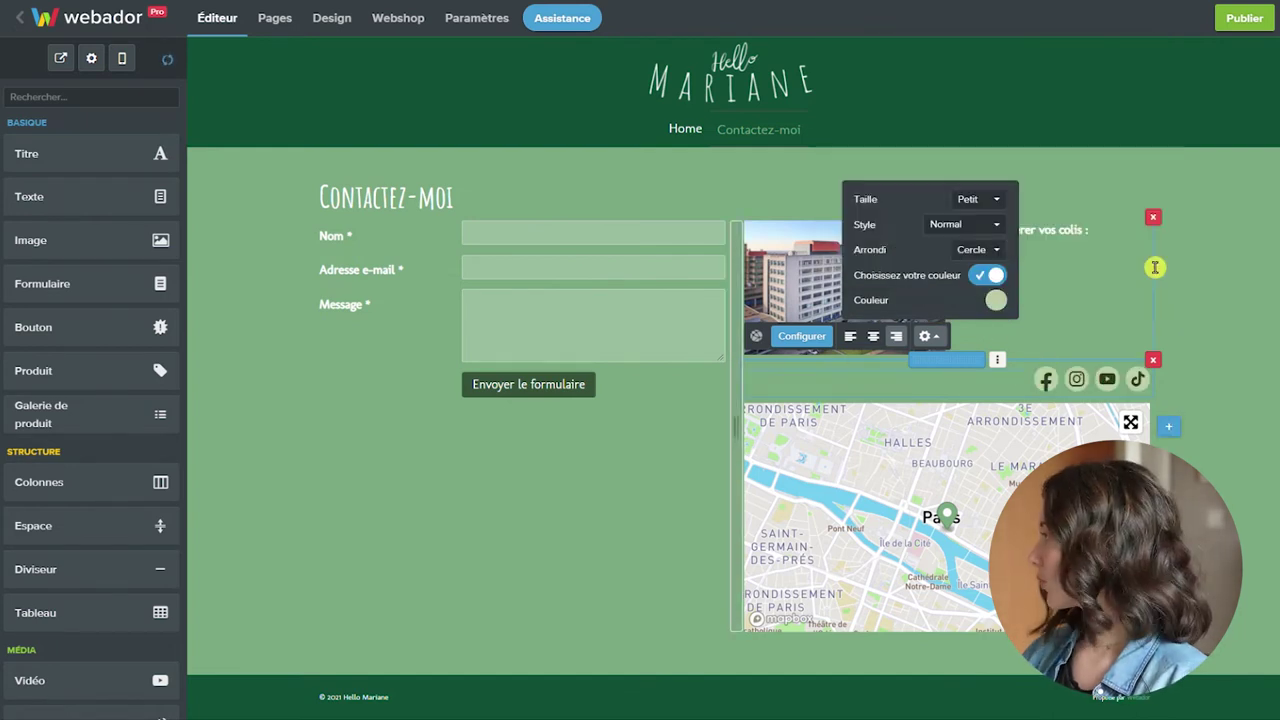
# Step: Replace the contact page's building photo with the wrapped parcels photo and shrink it beside the pickup address text
pyautogui.click(845, 250)
pyautogui.click(843, 200)
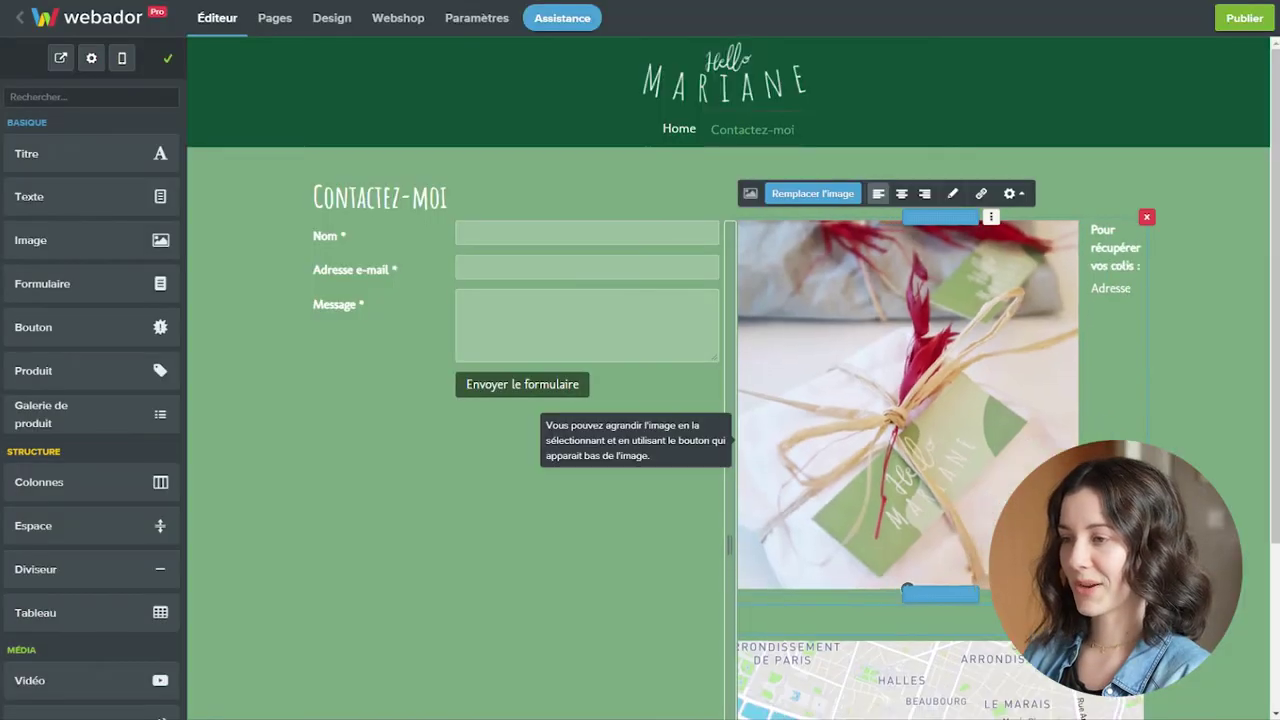
pyautogui.moveTo(906, 589); pyautogui.dragTo(957, 480)
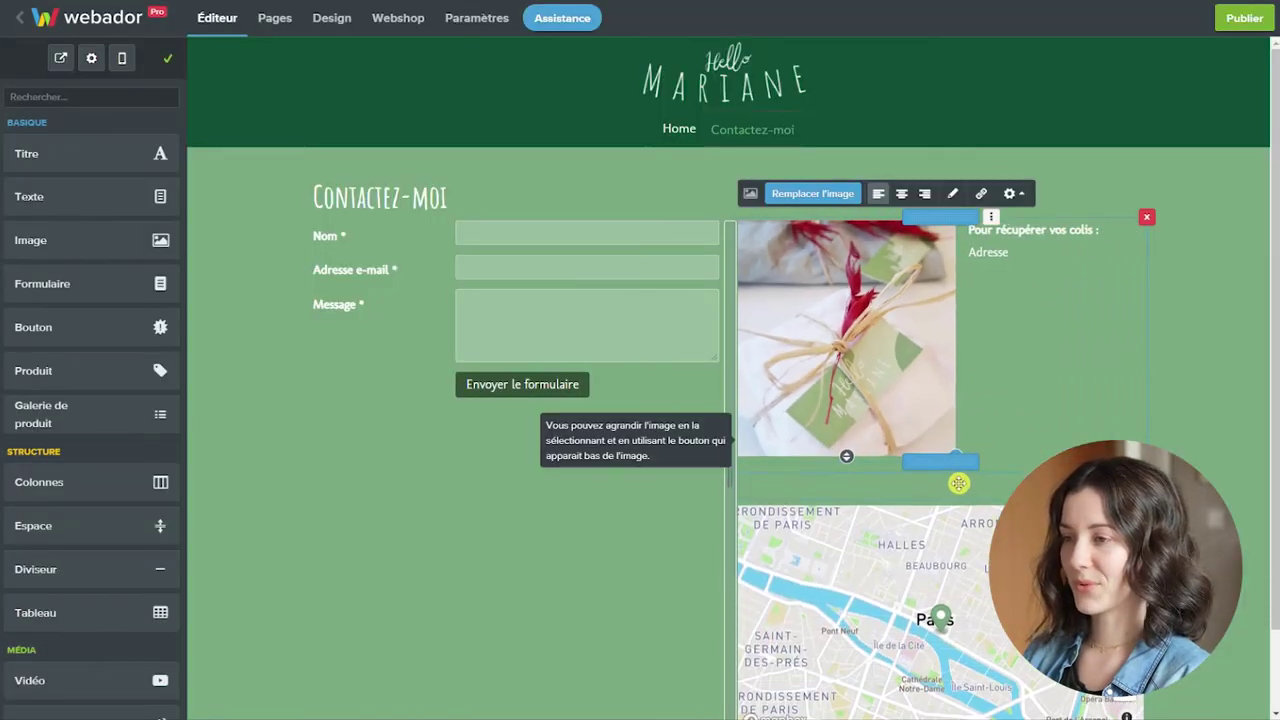
# Step: Try adding a new field to the contact form, remove it again and close the form editor
pyautogui.click(405, 197)
pyautogui.click(411, 200)
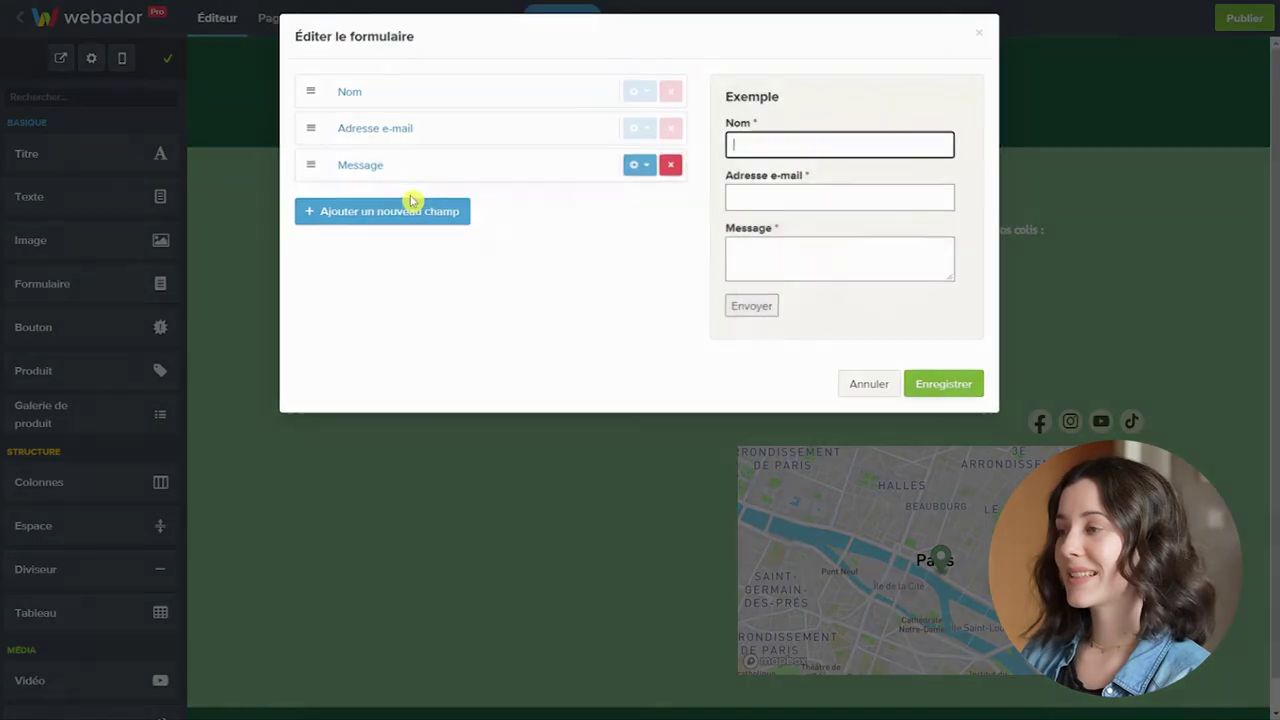
pyautogui.click(378, 218)
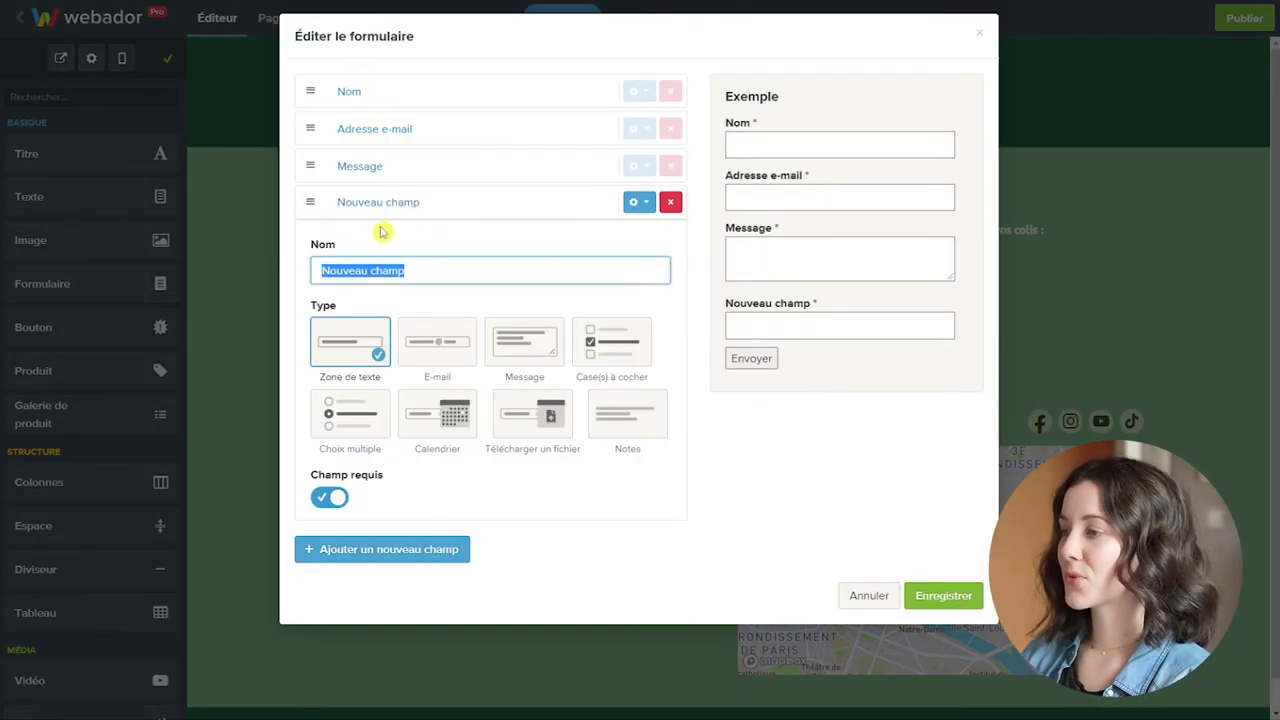
pyautogui.click(670, 200)
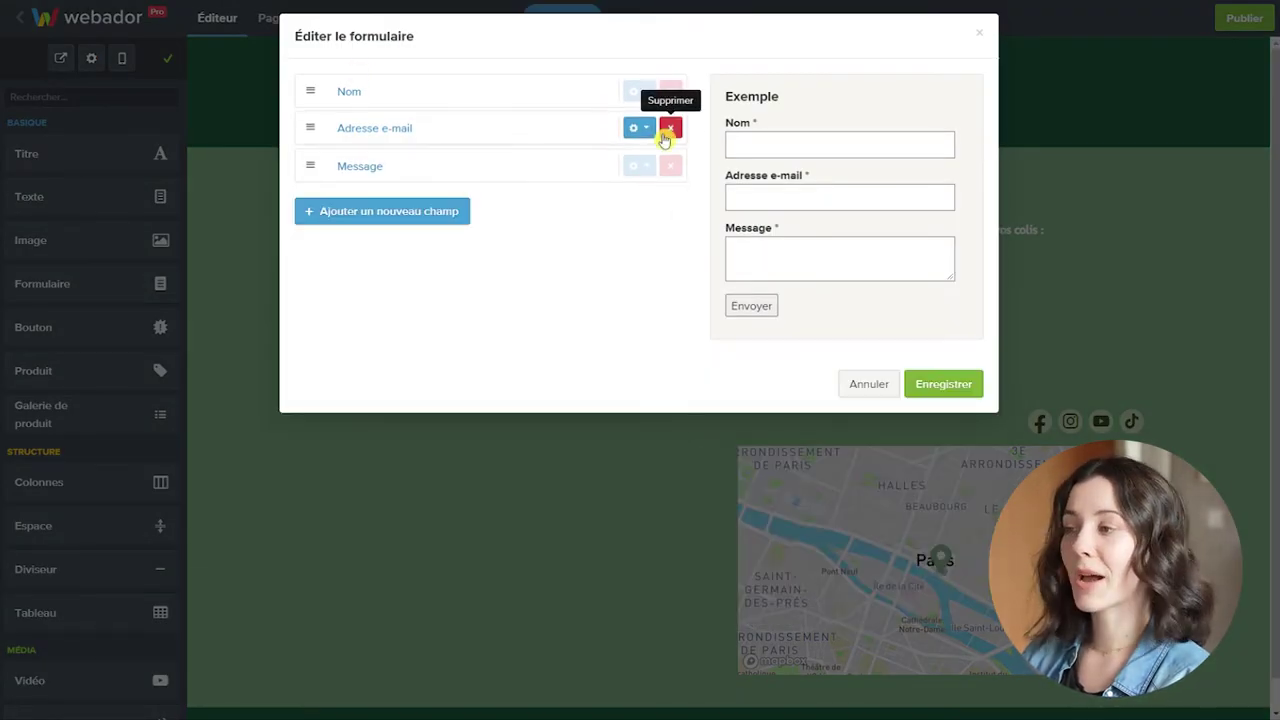
pyautogui.click(638, 129)
pyautogui.click(940, 560)
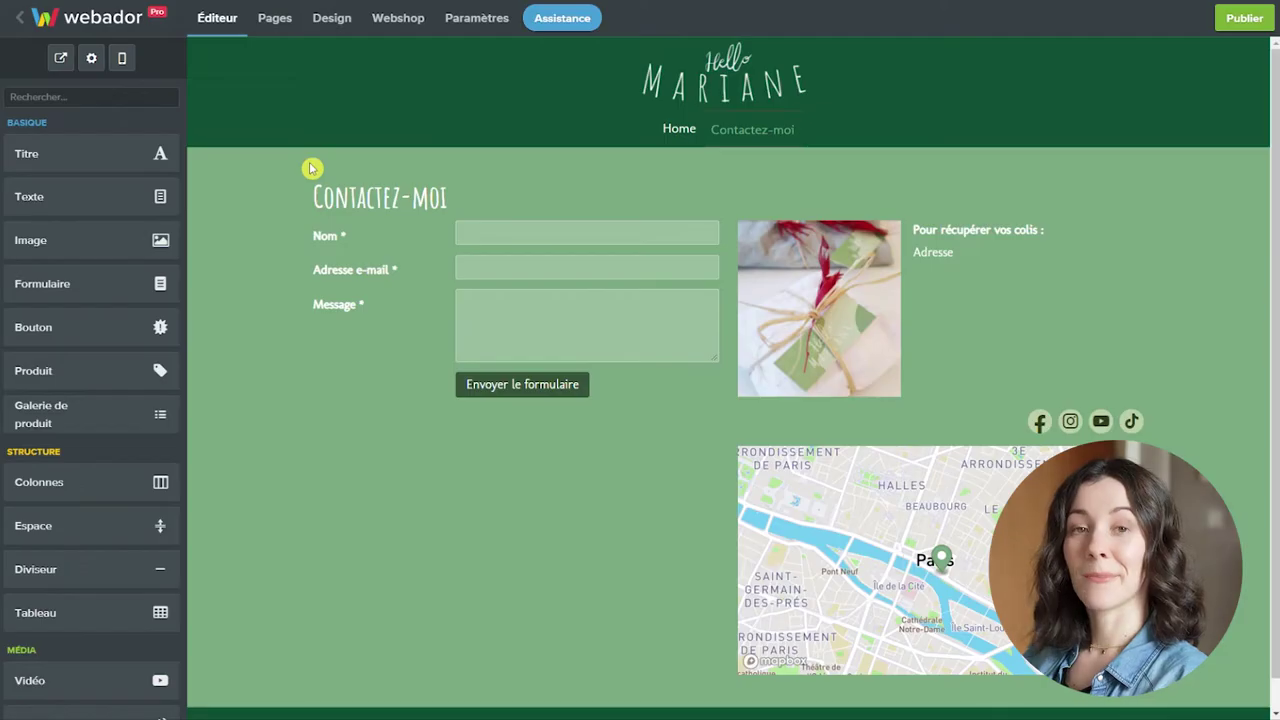
# Step: Activate the shopping cart in the general webshop settings with euro as currency and save
pyautogui.click(407, 27)
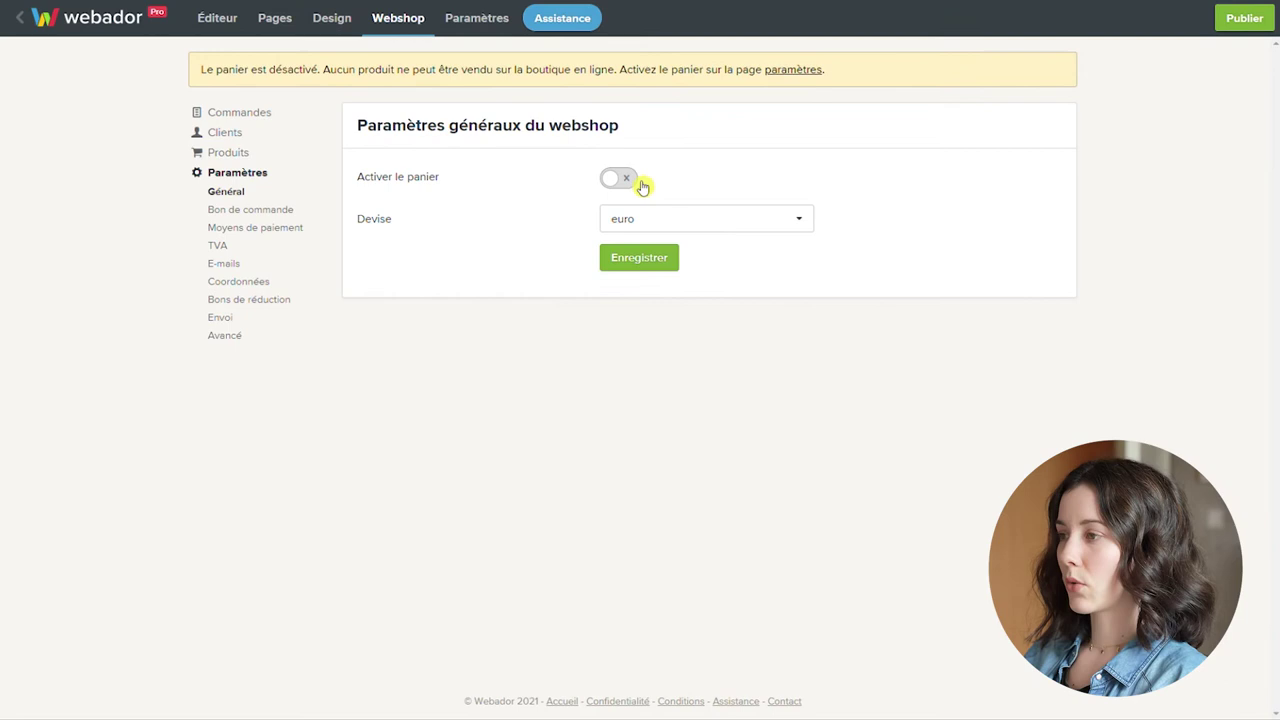
pyautogui.click(620, 179)
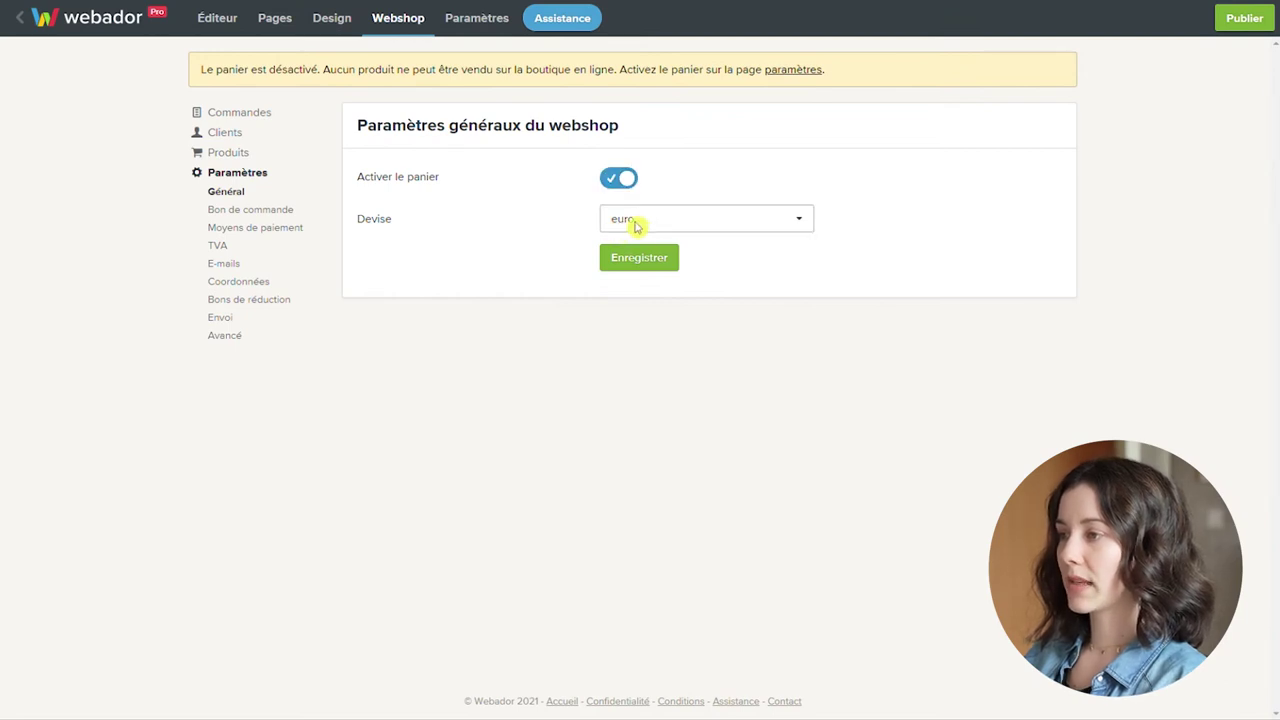
pyautogui.click(648, 264)
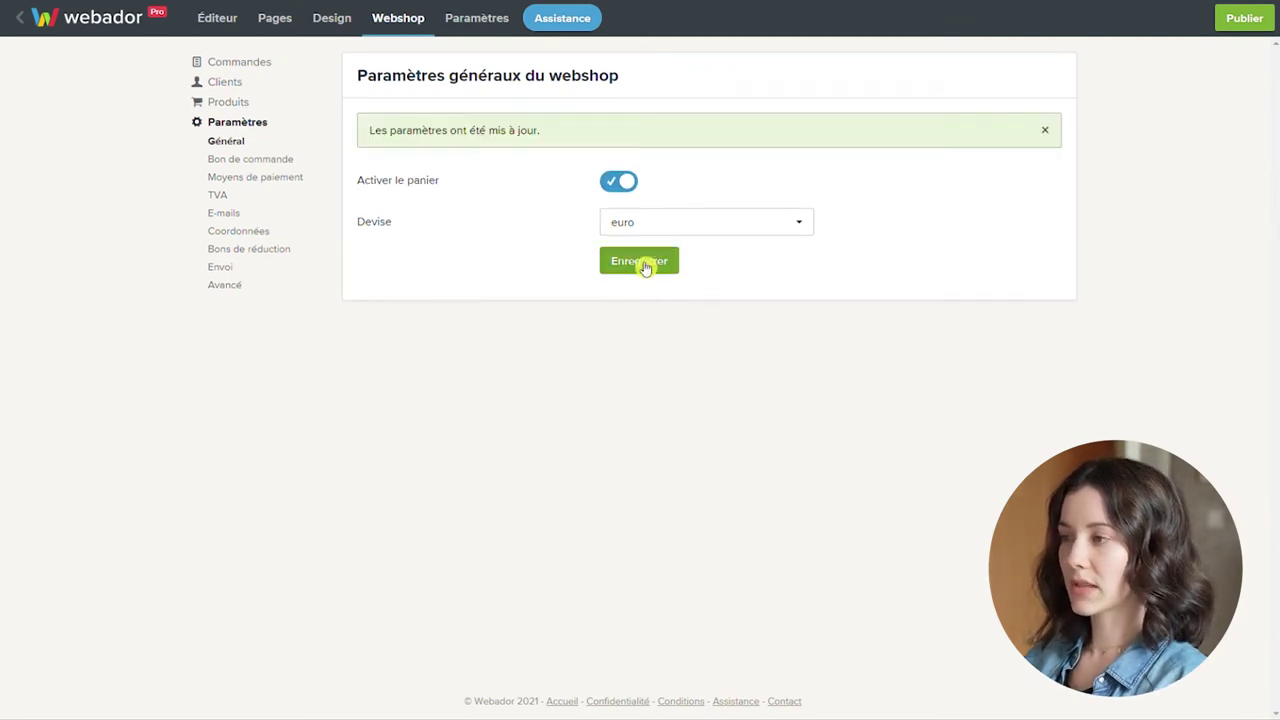
# Step: Add a product named "Duo sacs à vrac" with six photos, price 15 €, promotion 5 € and a stock of 10
pyautogui.click(421, 33)
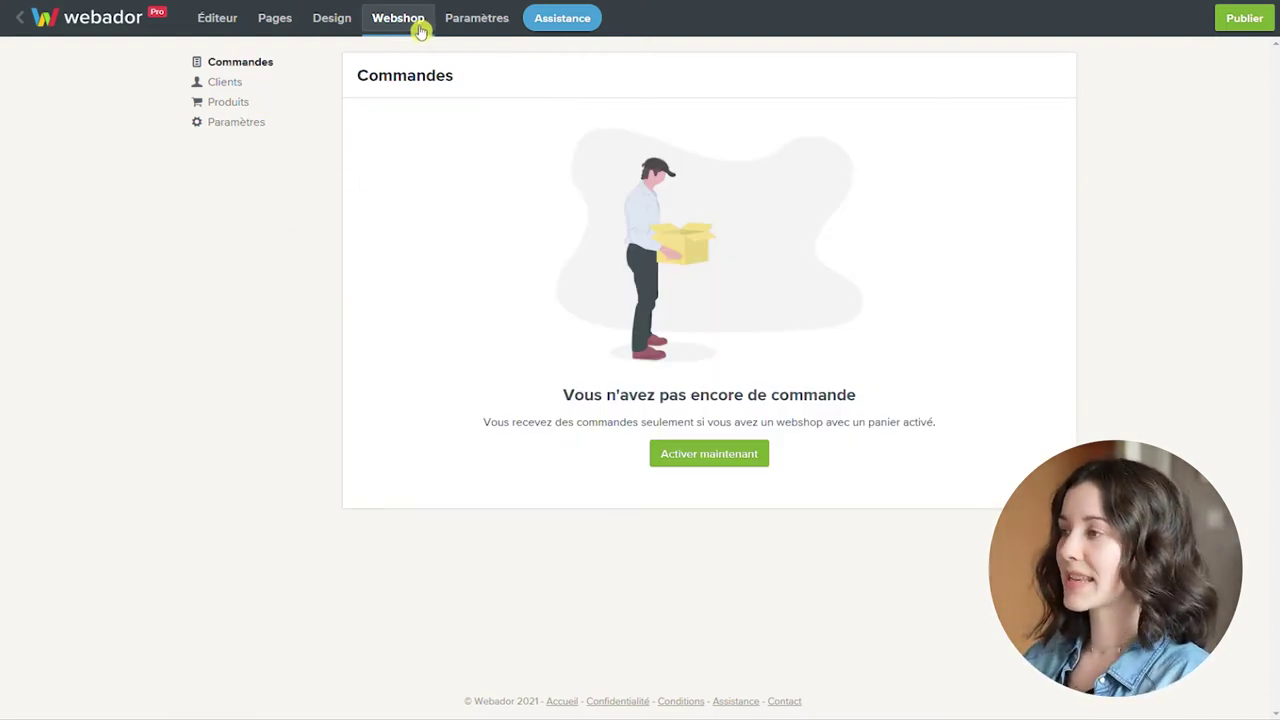
pyautogui.click(232, 86)
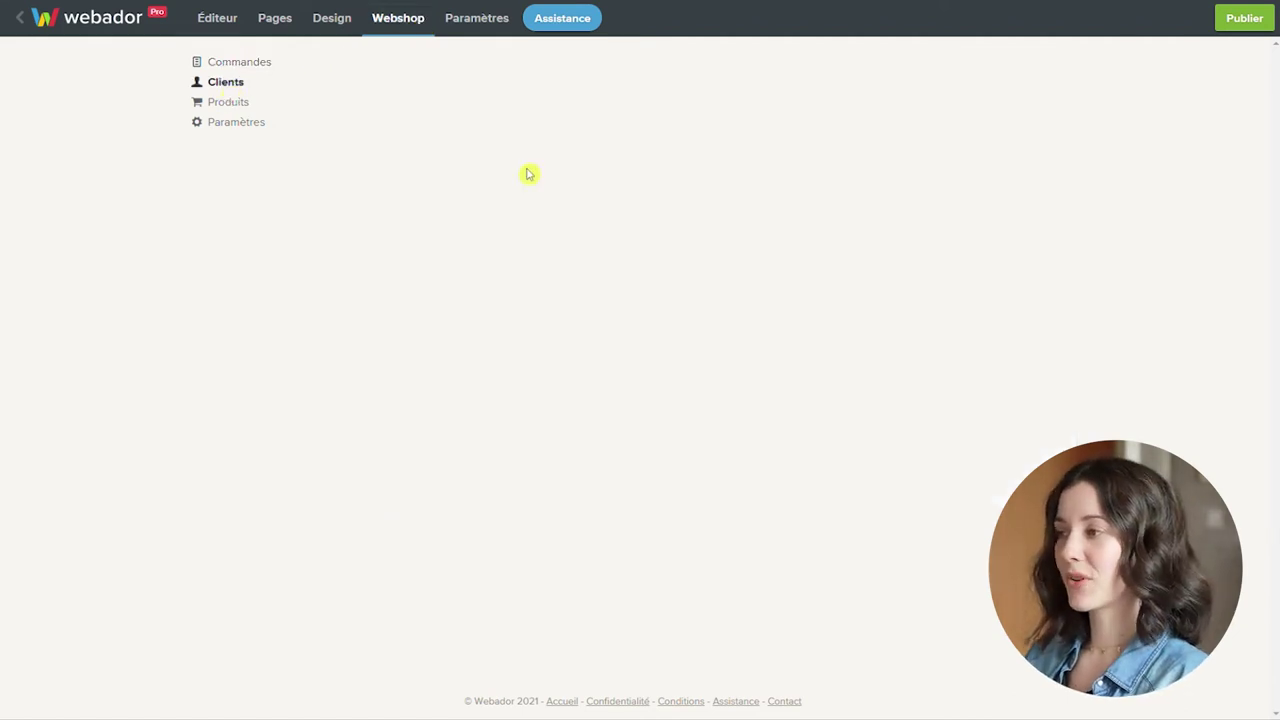
pyautogui.click(240, 105)
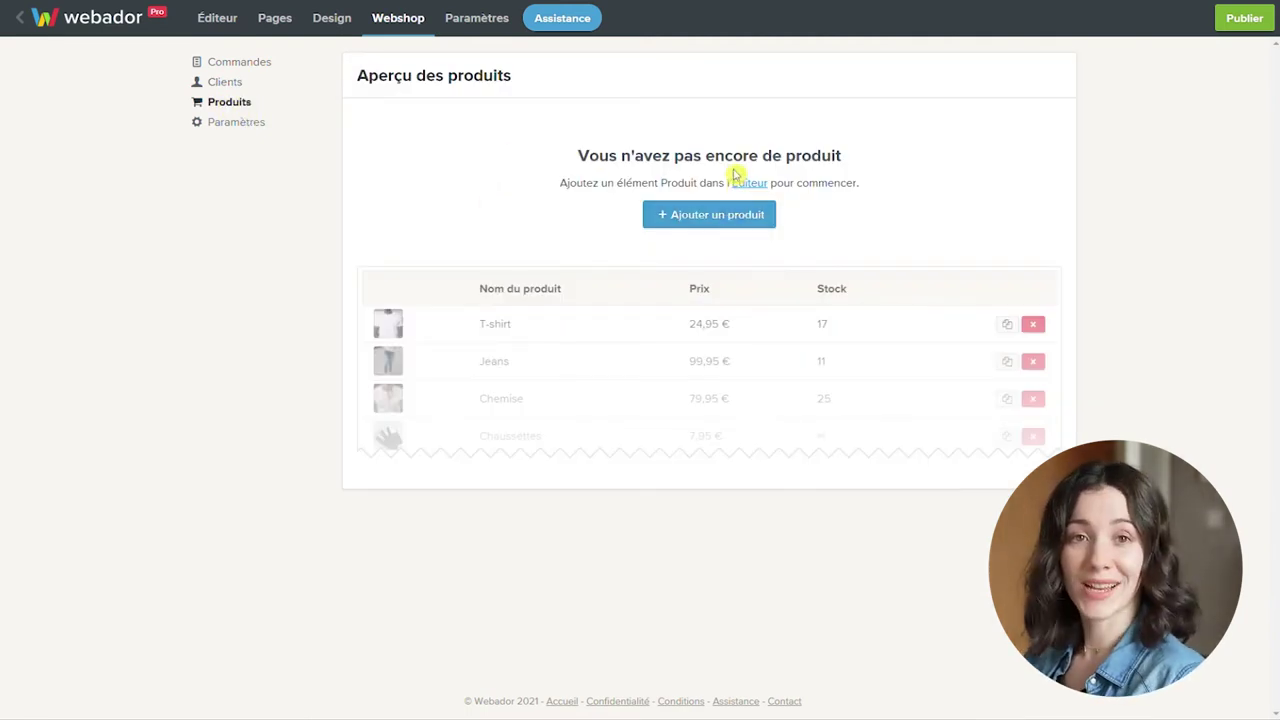
pyautogui.click(724, 214)
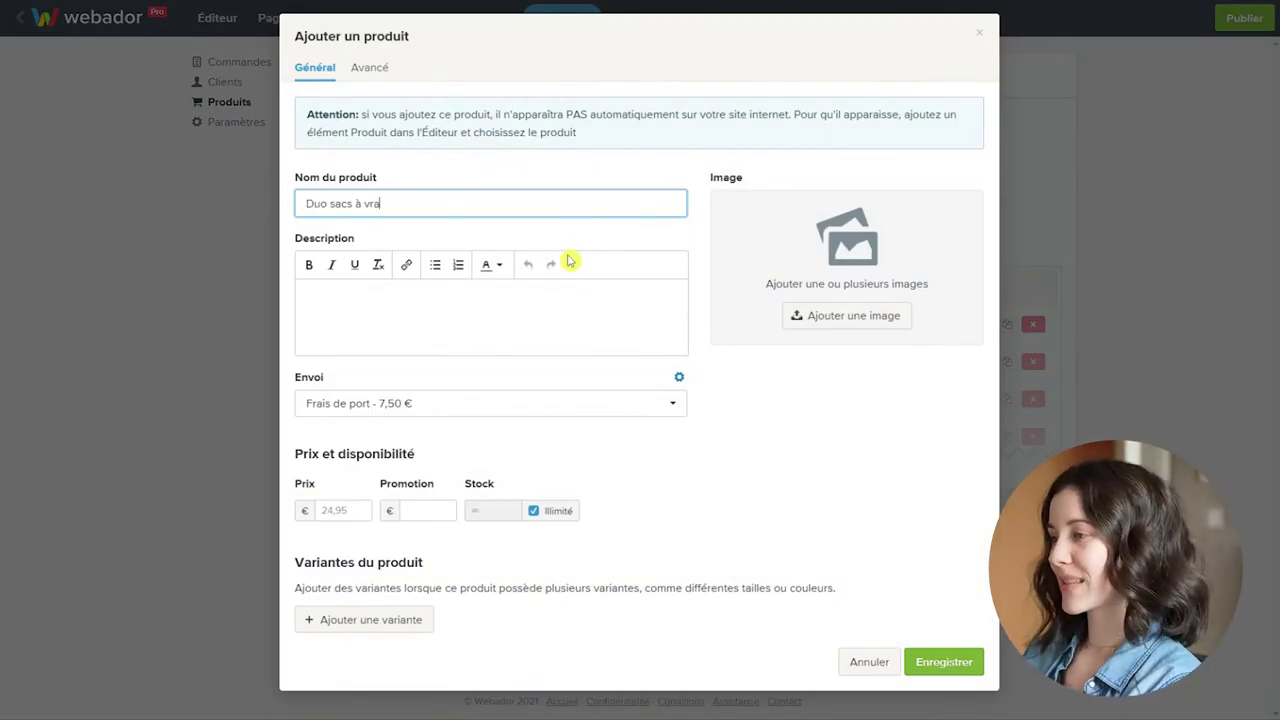
pyautogui.click(823, 318)
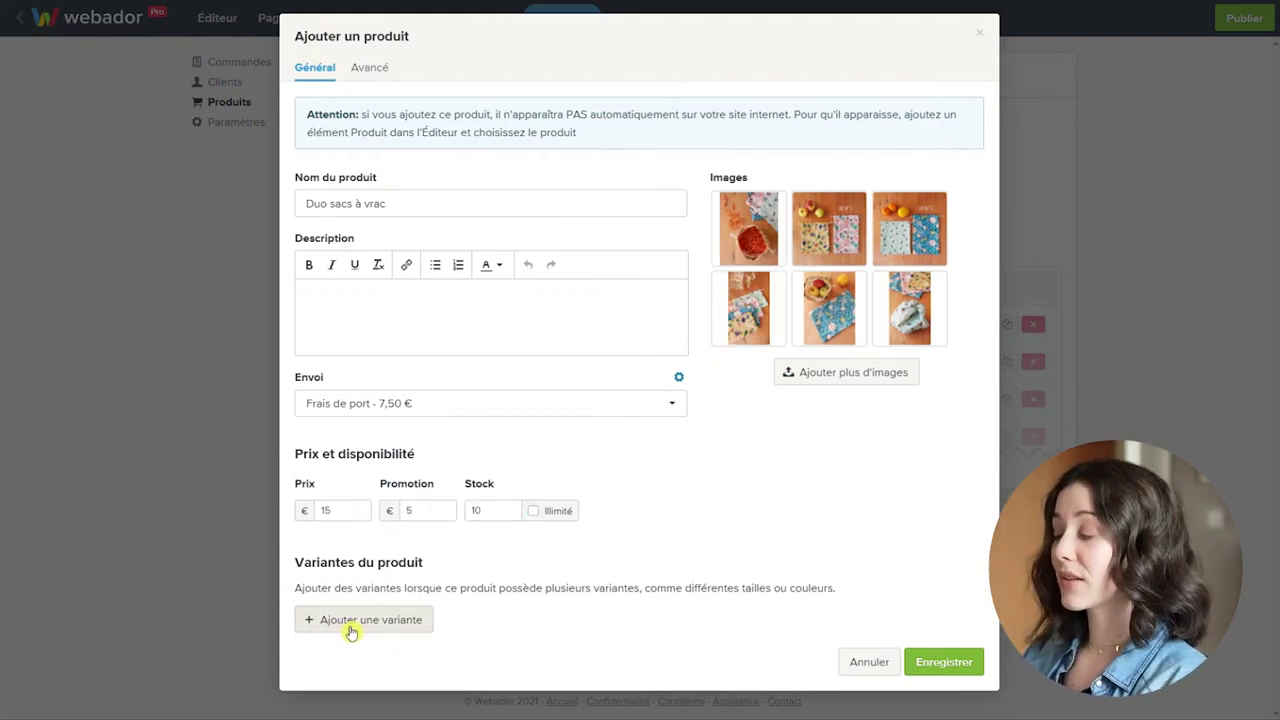
# Step: Add the option type "Tissu" with variants "Lot n°1 : tons chauds" and "Lot n°2 : tons froids" to the product and save them
pyautogui.click(351, 621)
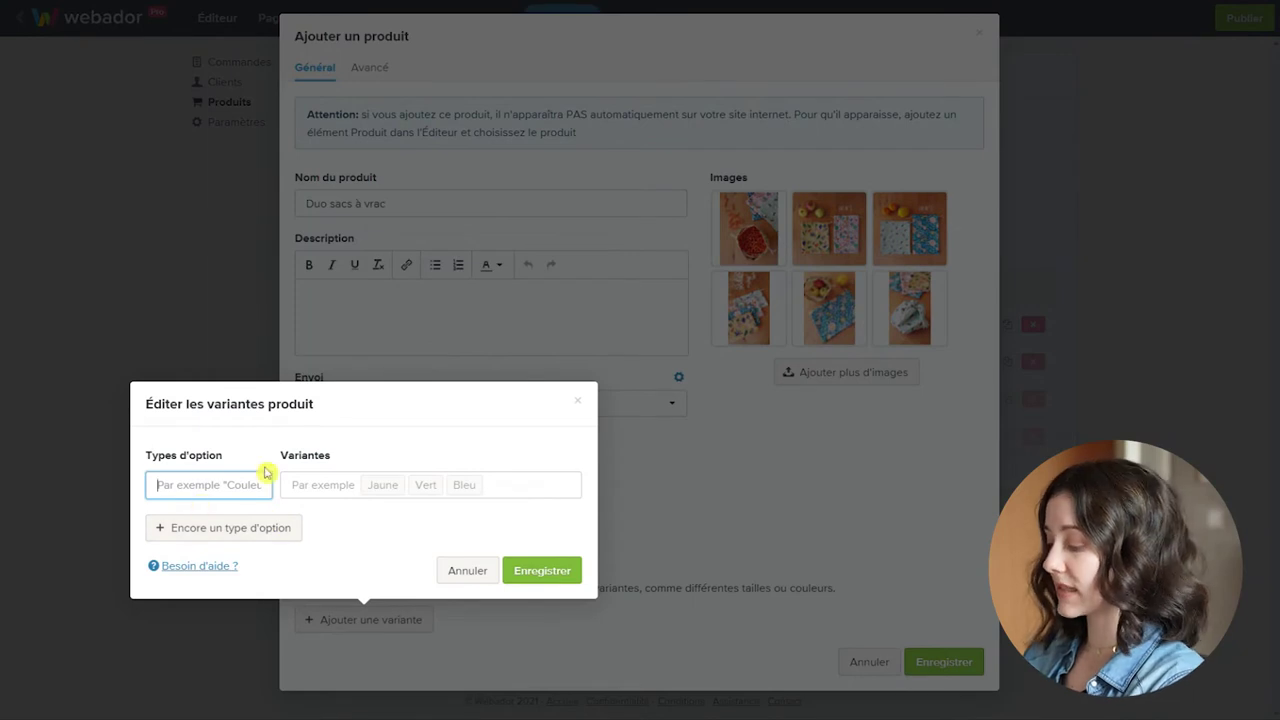
pyautogui.write('T')
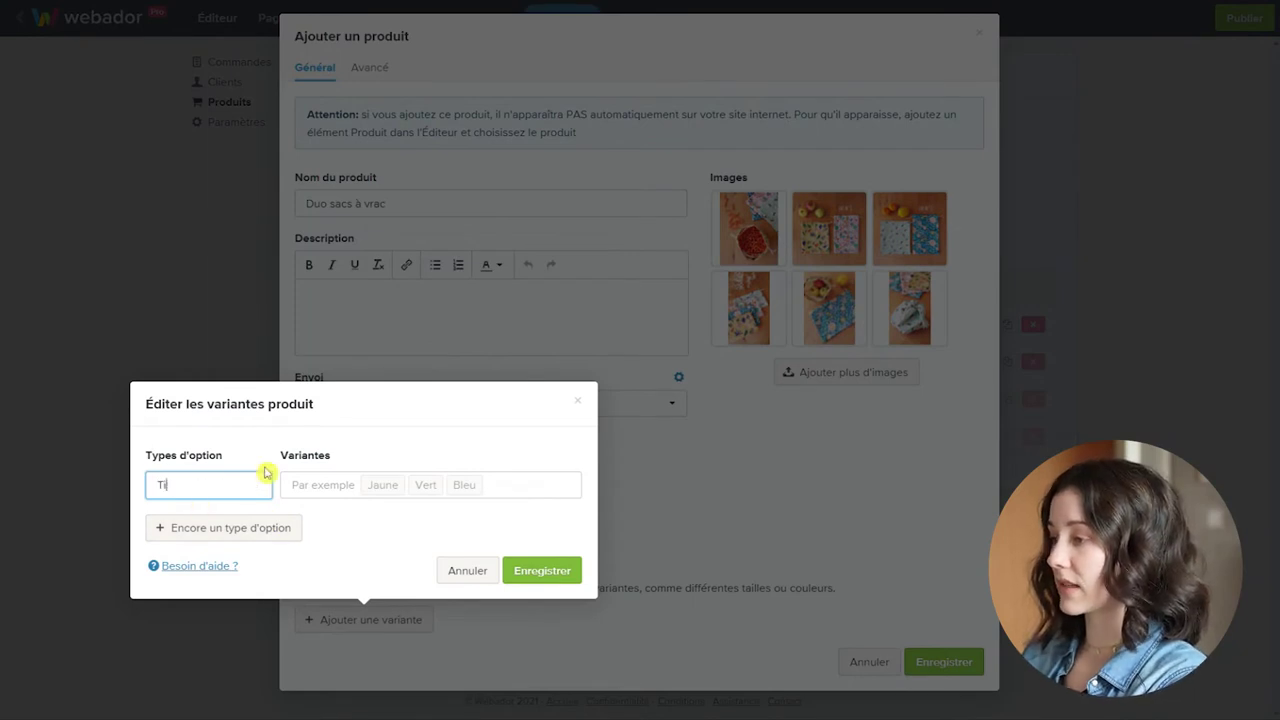
pyautogui.write('issu')
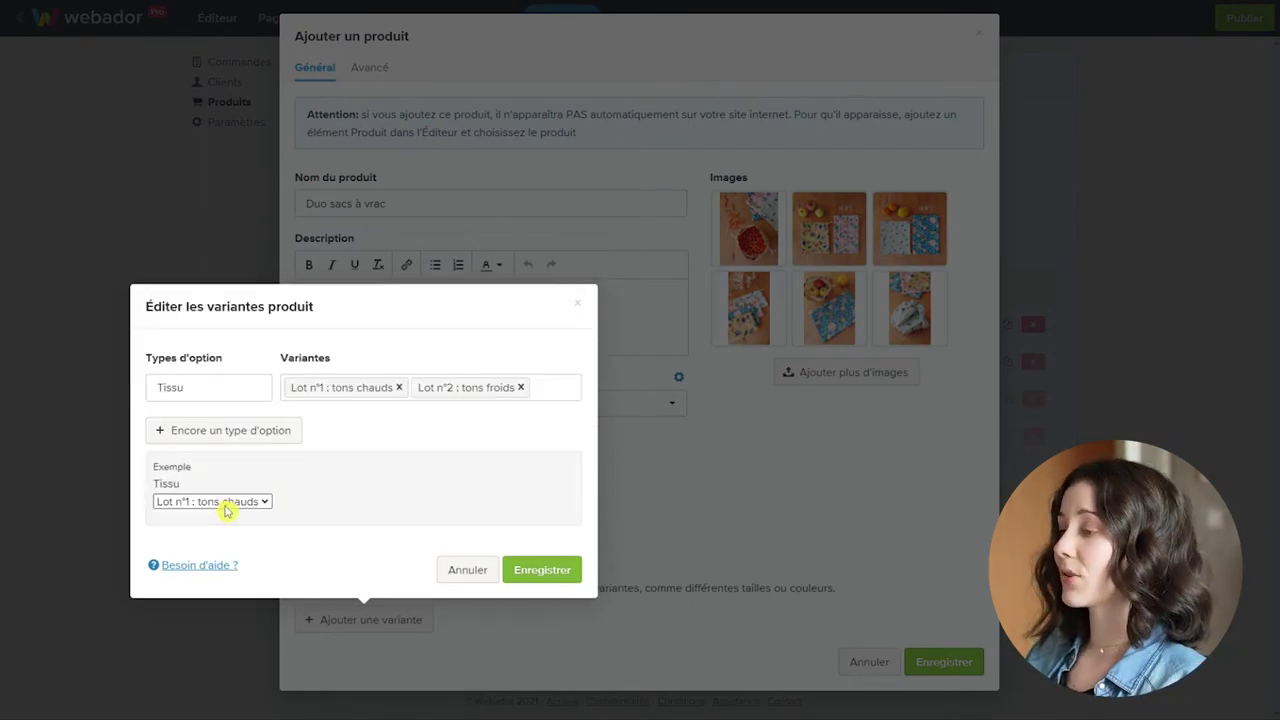
pyautogui.click(222, 502)
pyautogui.click(366, 491)
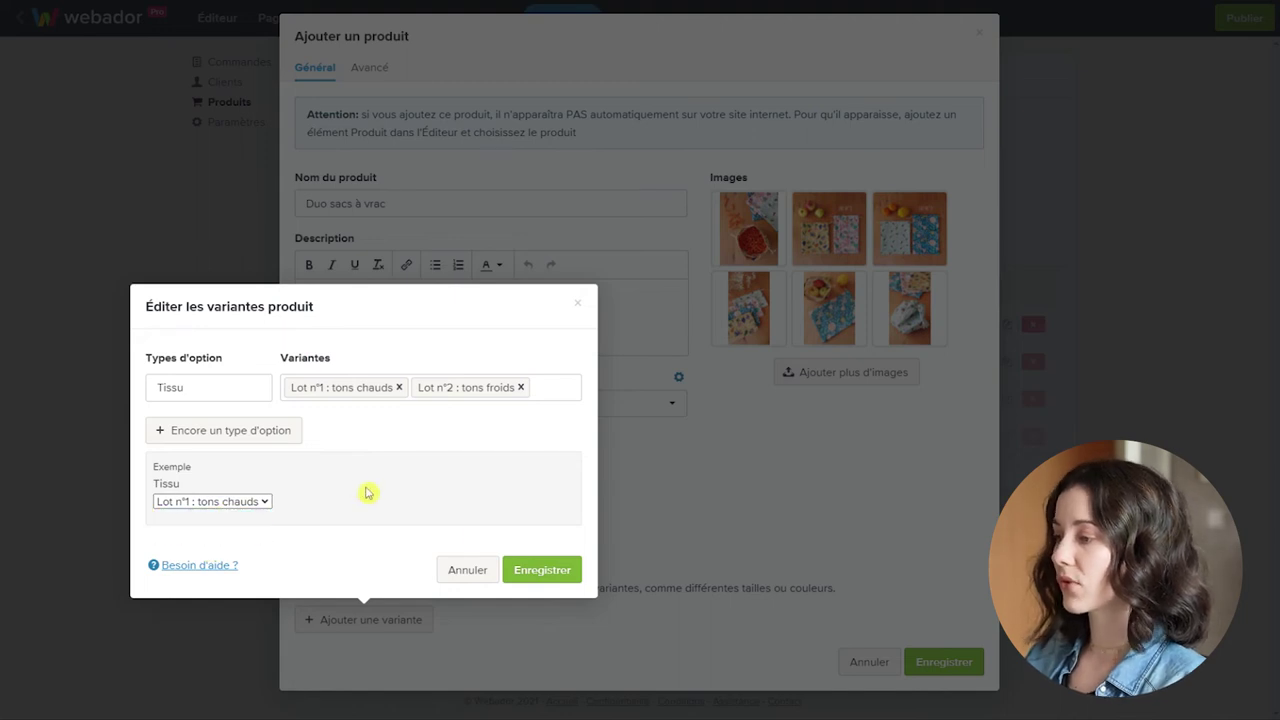
pyautogui.click(542, 570)
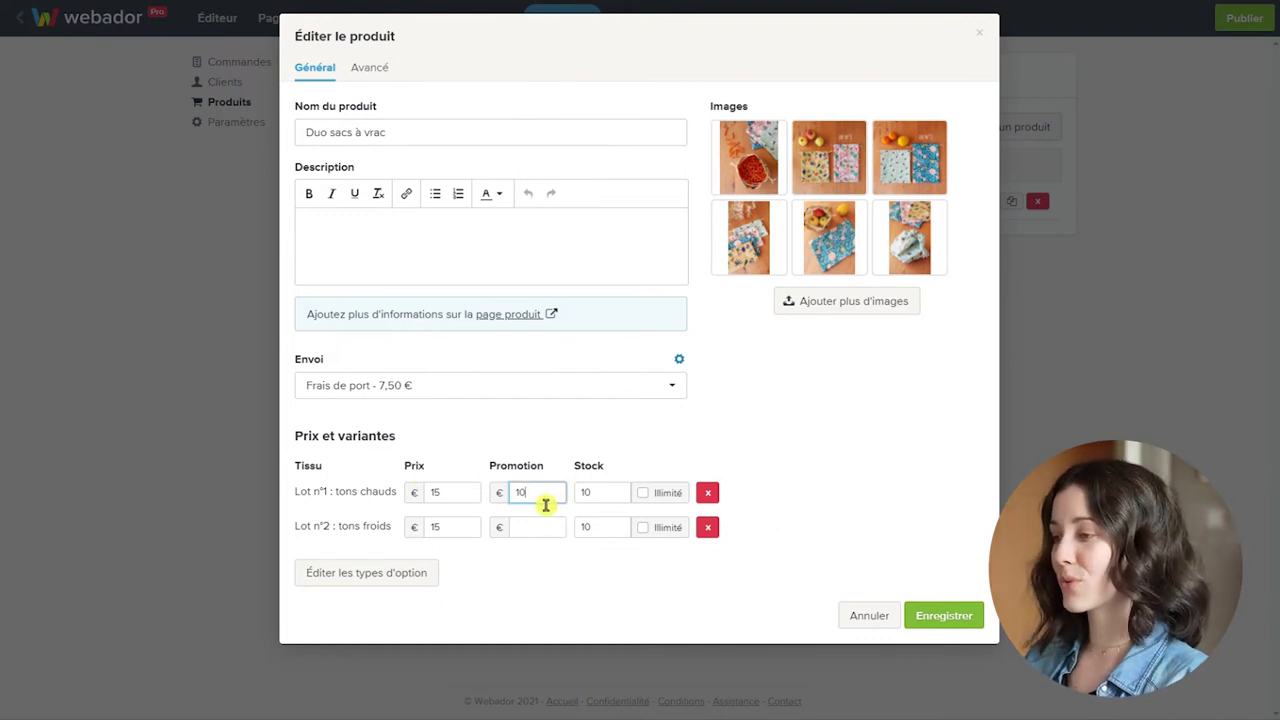
# Step: Set a promotion price of 10 € for the Lot n°1 variant only and save the product
pyautogui.click(536, 530)
pyautogui.click(603, 577)
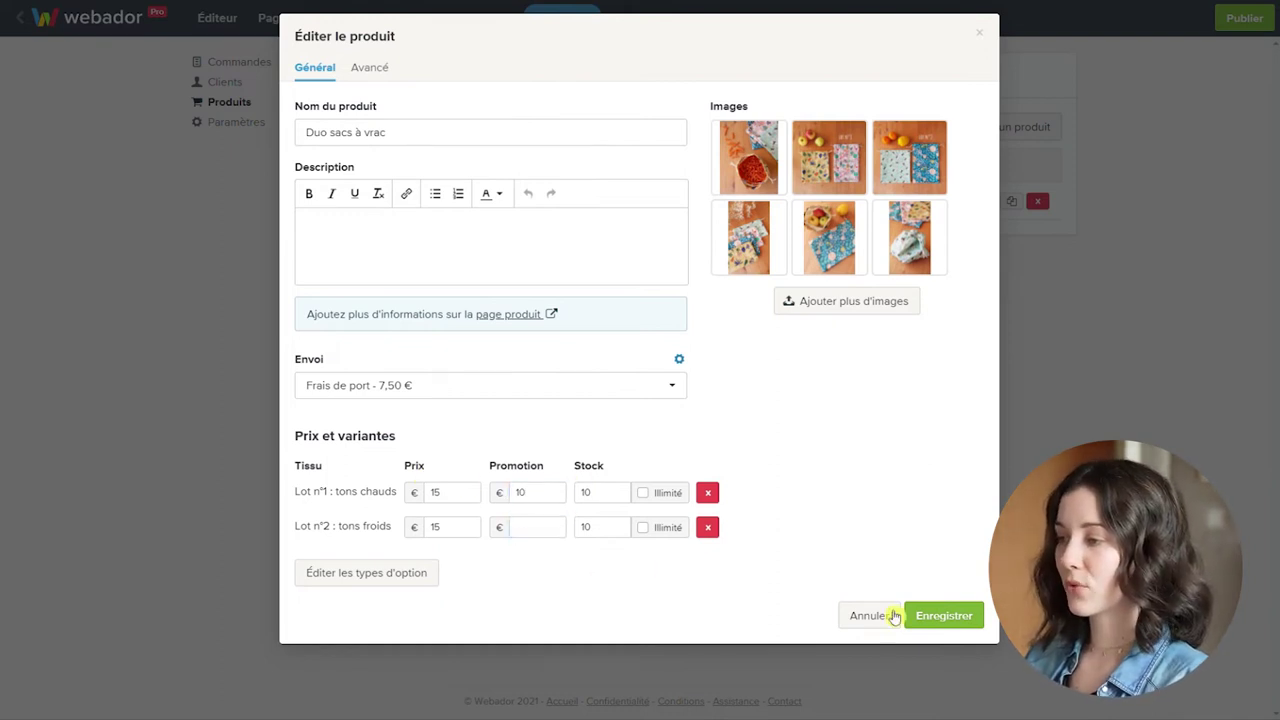
pyautogui.click(944, 616)
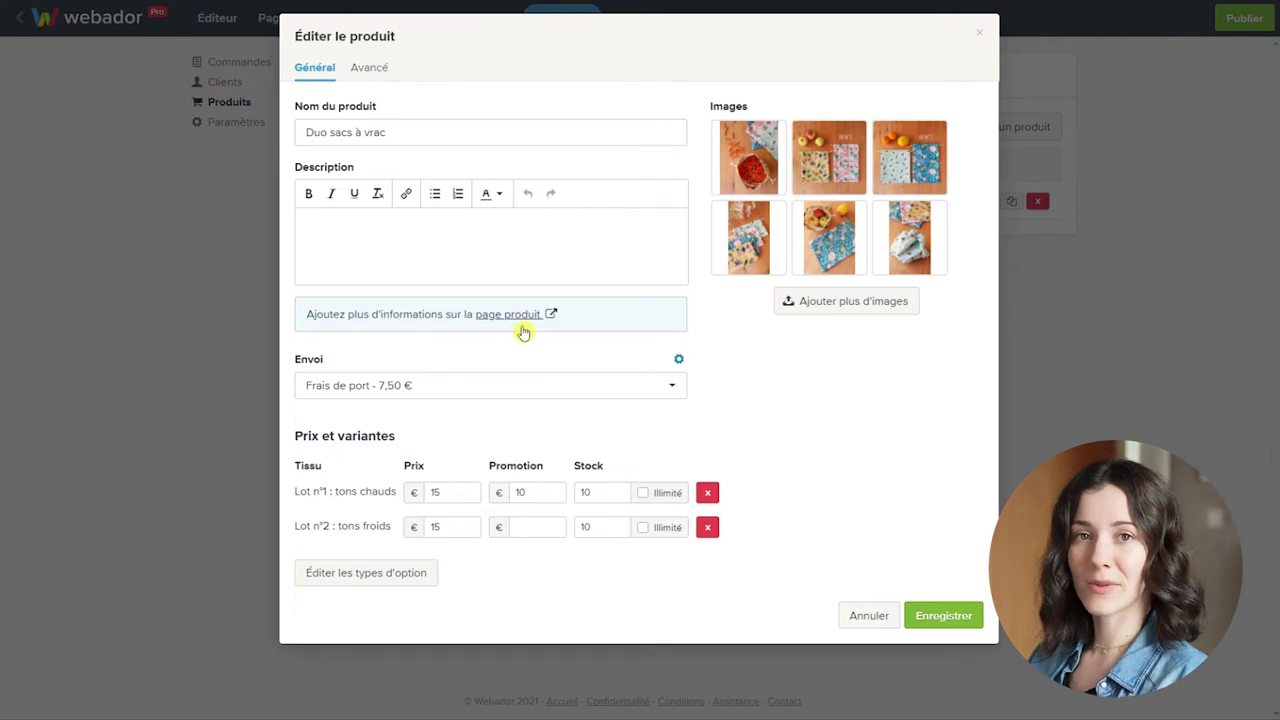
# Step: Open the page of "Duo sacs à vrac", add a text element beneath the photo gallery and paste the product information into it
pyautogui.click(521, 326)
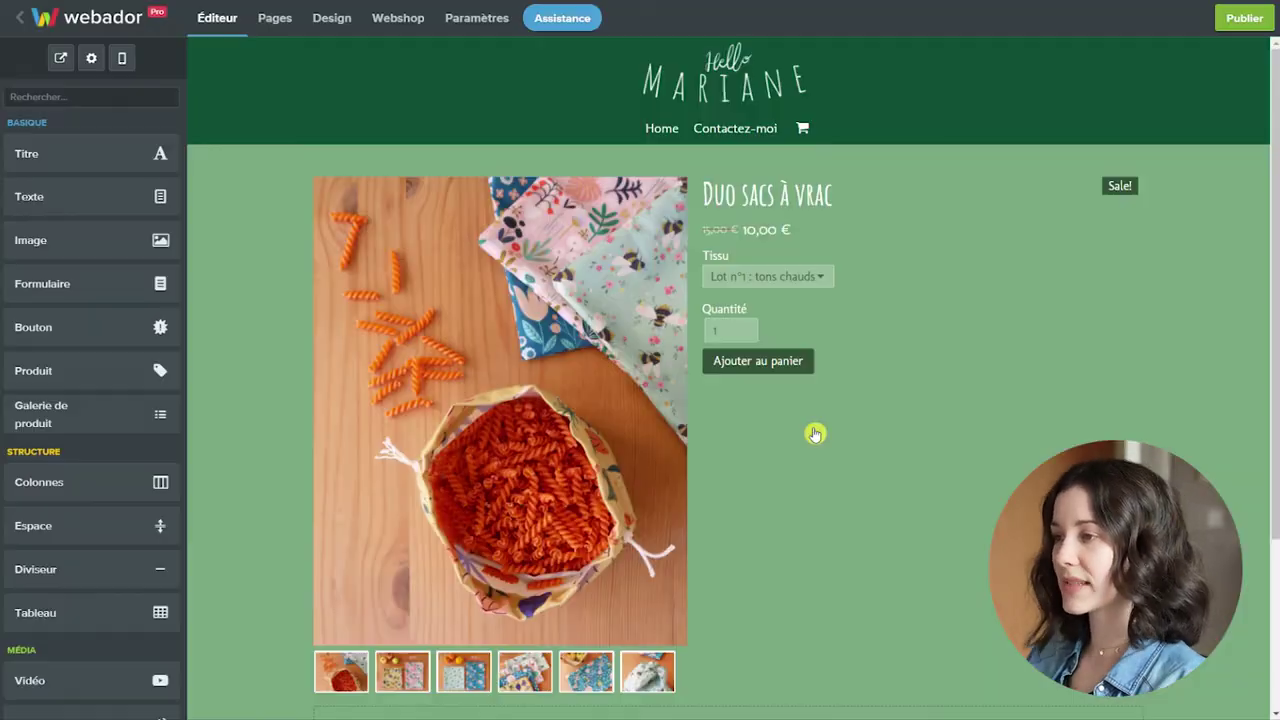
pyautogui.scroll(-3, 980, 374)
pyautogui.moveTo(55, 211); pyautogui.dragTo(688, 583)
pyautogui.click(411, 645)
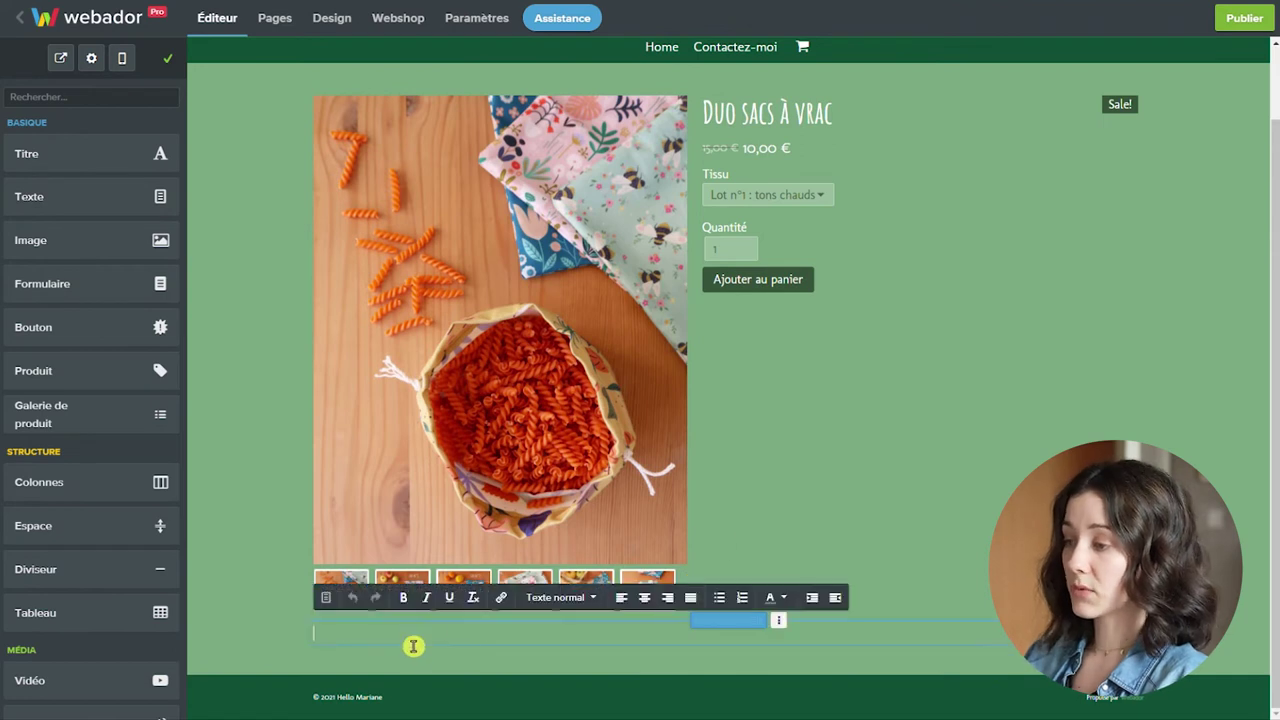
pyautogui.hotkey('ctrl', 'v')
pyautogui.scroll(-4, 814, 597)
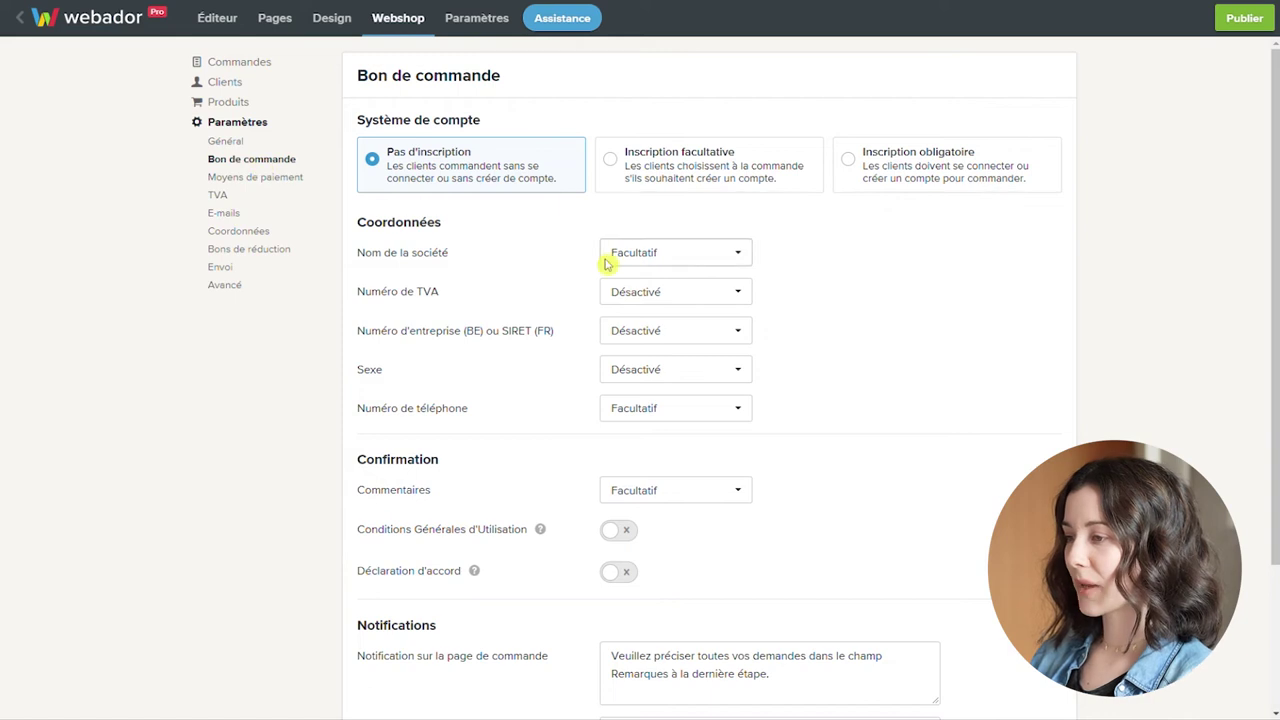
# Step: Review the webshop's settings for payment methods, VAT, order confirmation e-mails and discount vouchers
pyautogui.click(255, 177)
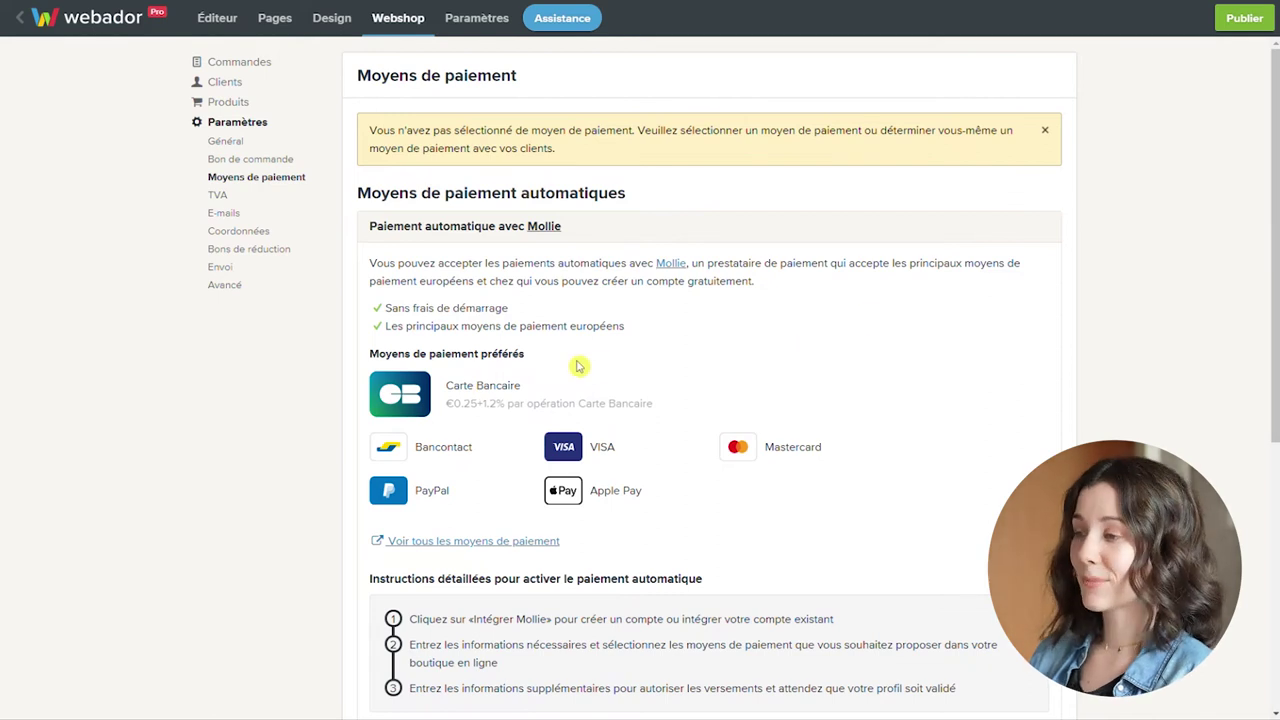
pyautogui.click(220, 196)
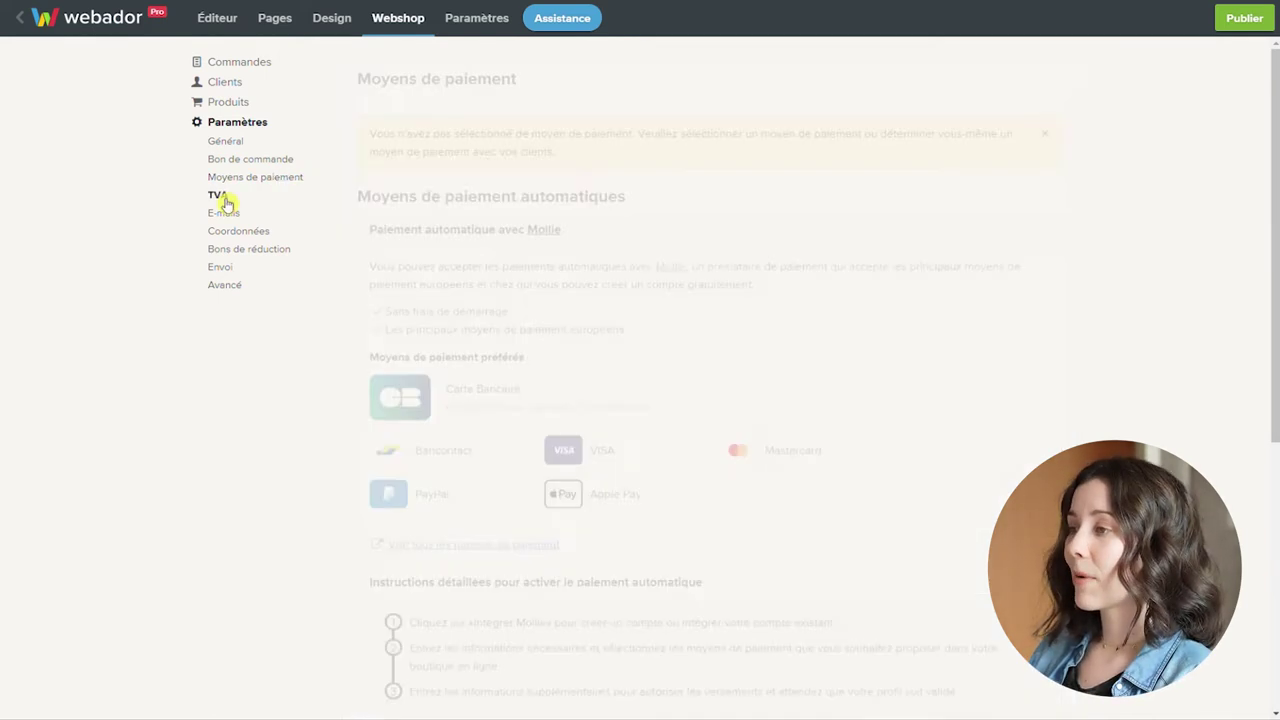
pyautogui.click(229, 216)
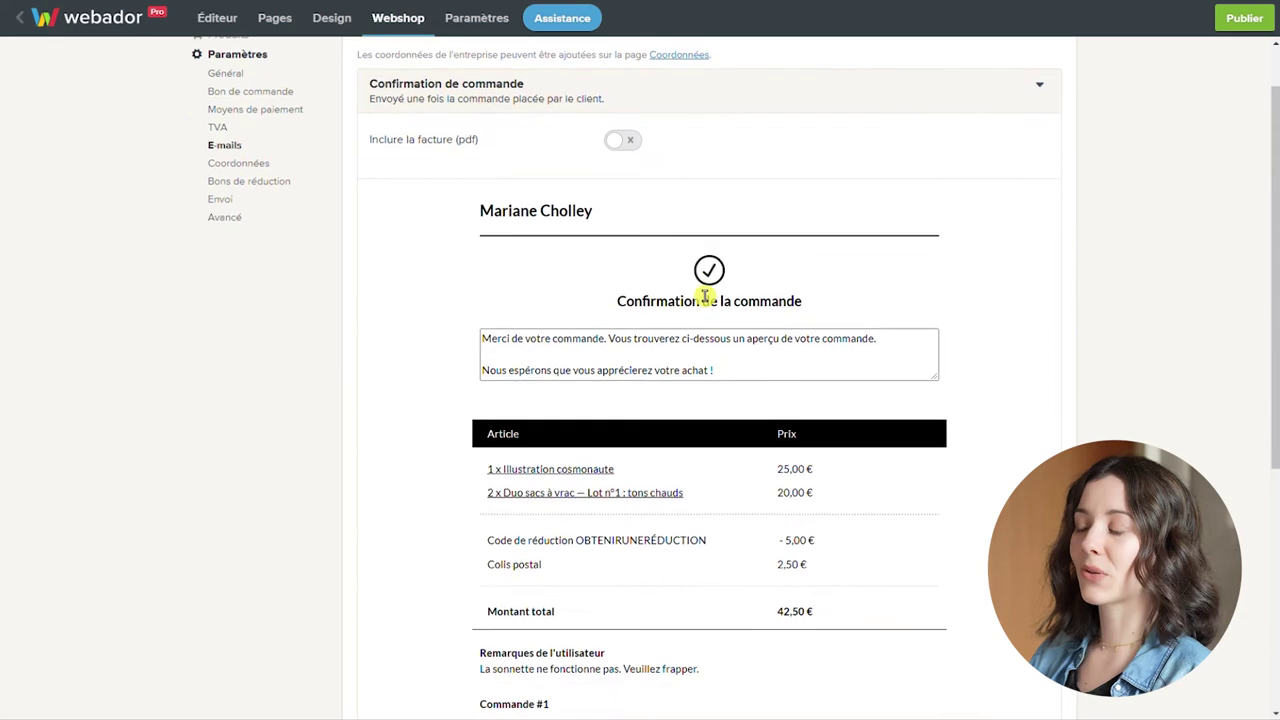
pyautogui.scroll(-3, 600, 360)
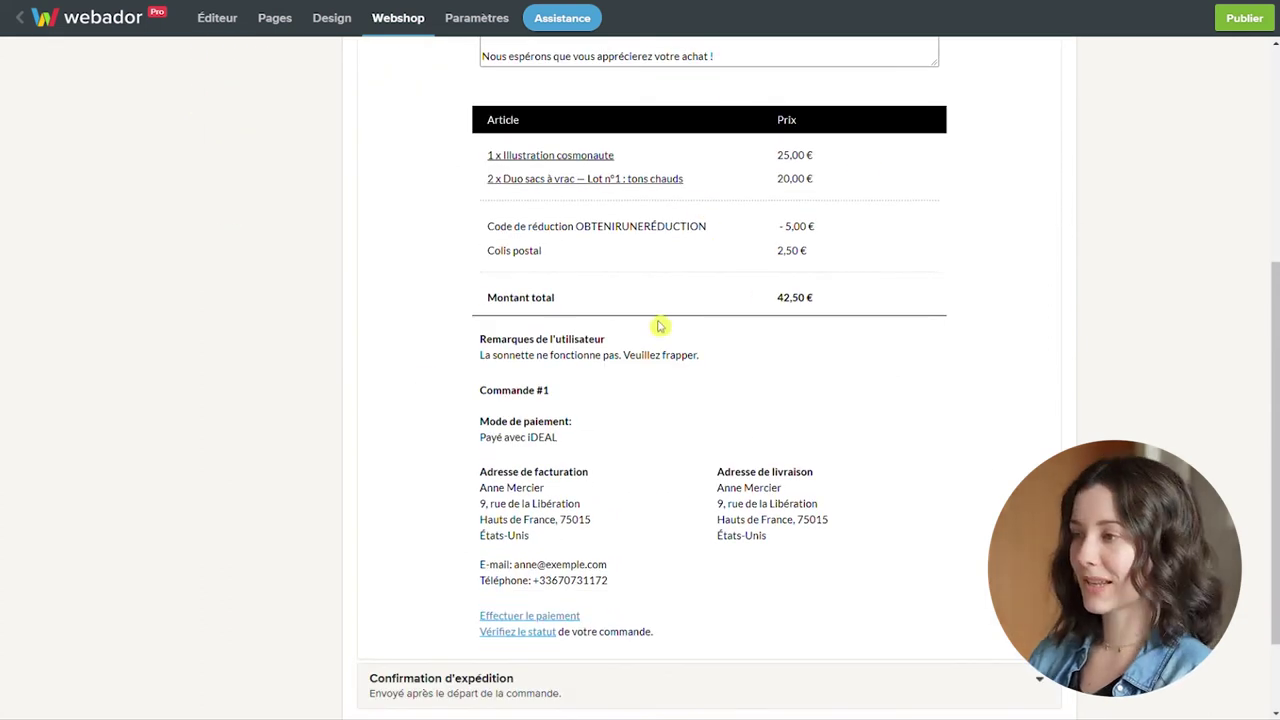
pyautogui.scroll(5, 663, 329)
pyautogui.click(221, 267)
pyautogui.click(258, 250)
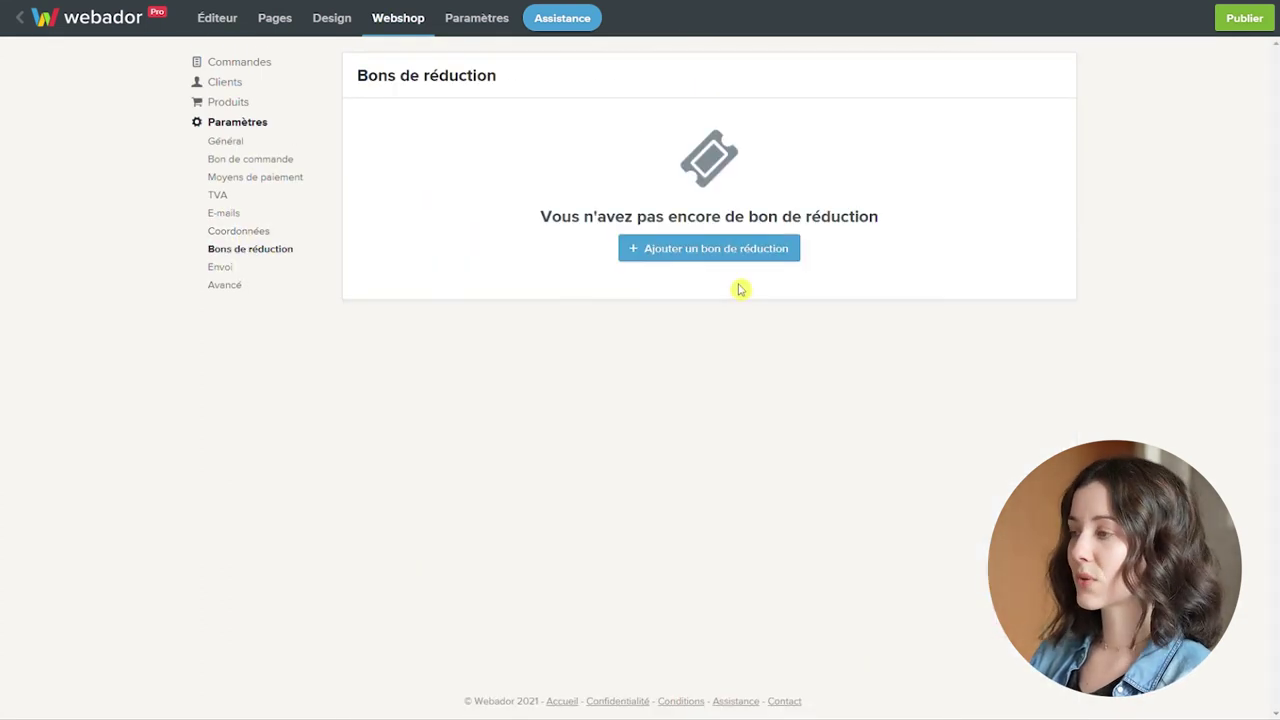
# Step: Try the free-shipping option and its minimum order amount in the webshop's shipping settings
pyautogui.click(222, 268)
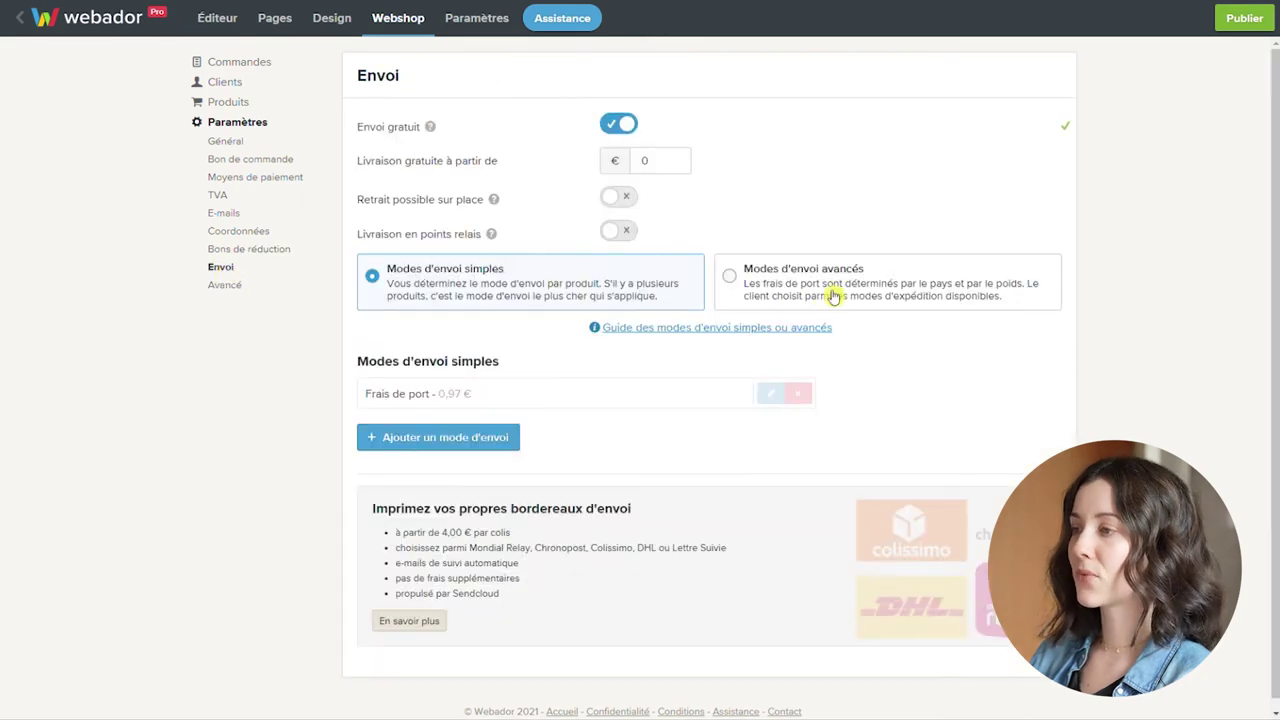
pyautogui.click(628, 132)
pyautogui.click(623, 130)
pyautogui.click(662, 163)
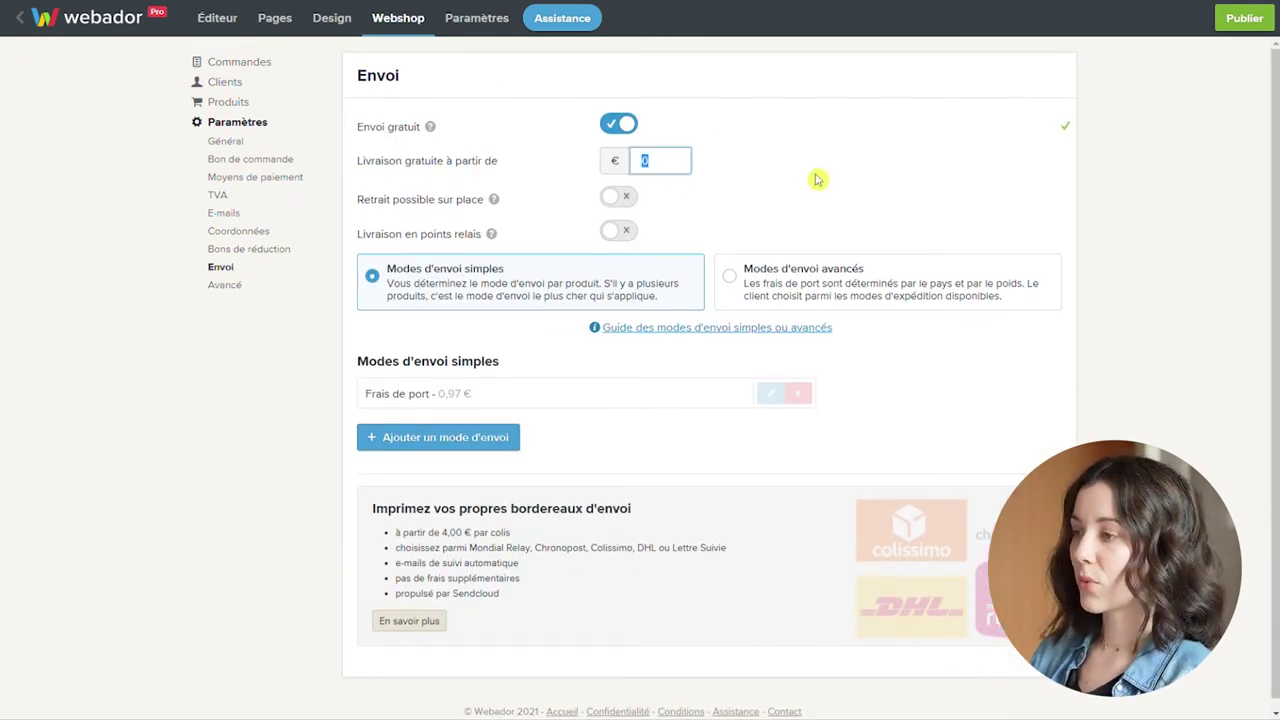
pyautogui.click(622, 124)
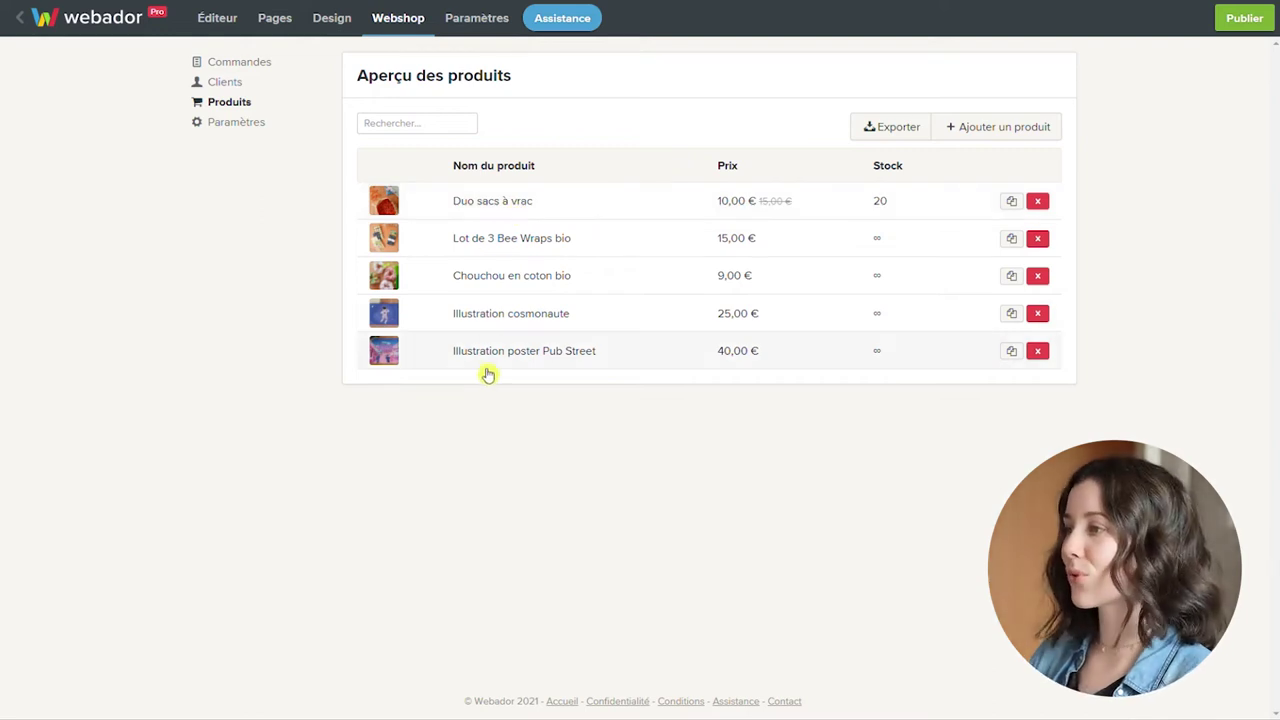
# Step: Create a new page named "Ma boutique" without banner or sidebar and with empty page content
pyautogui.click(287, 32)
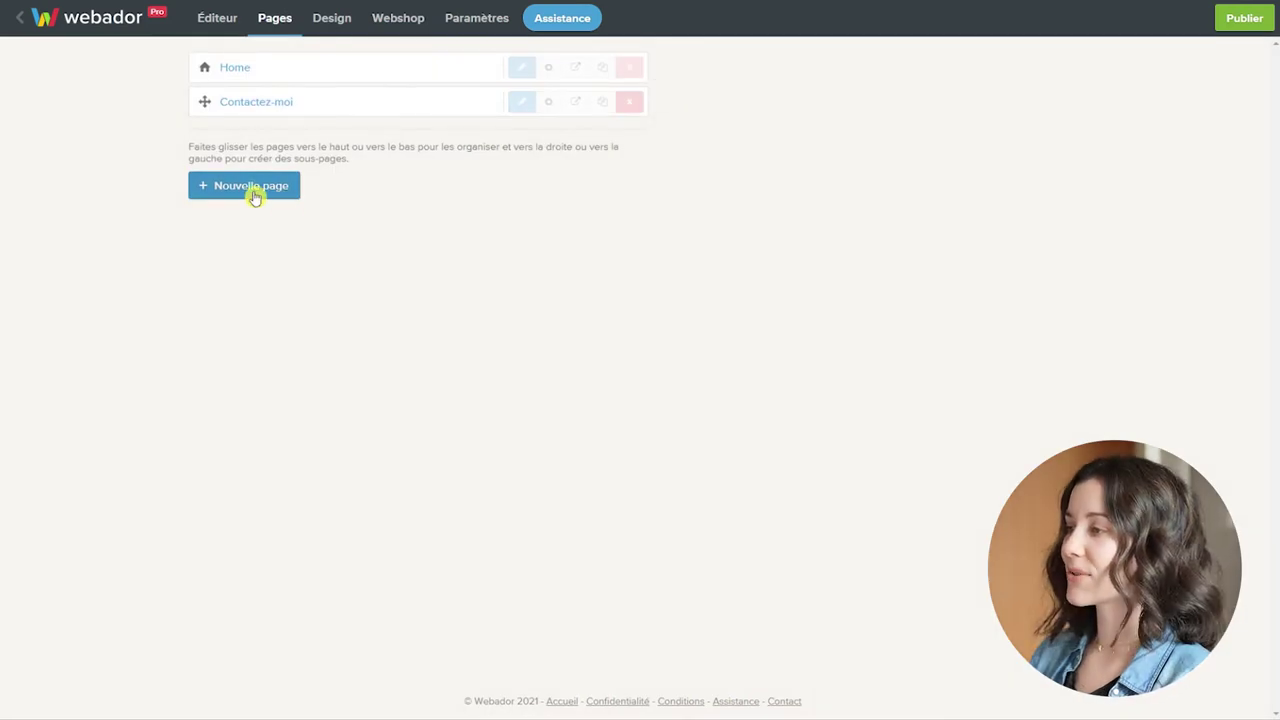
pyautogui.click(253, 192)
pyautogui.click(598, 117)
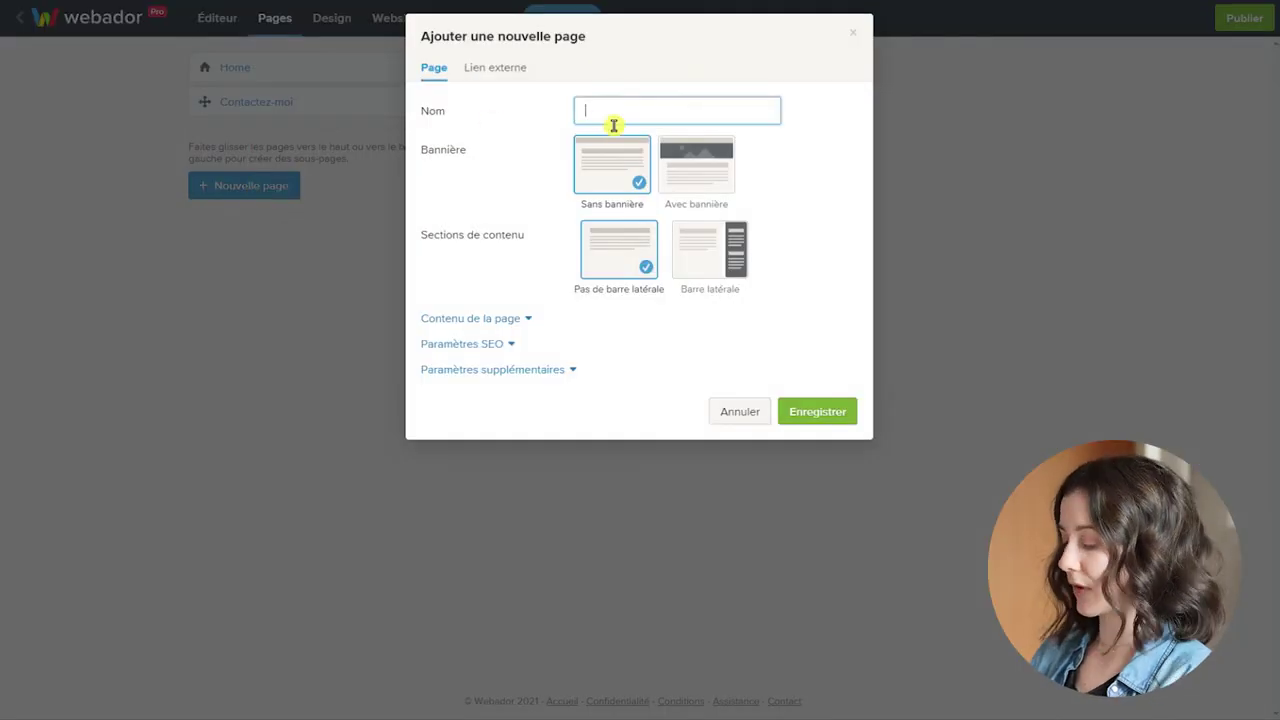
pyautogui.write('Ma bo')
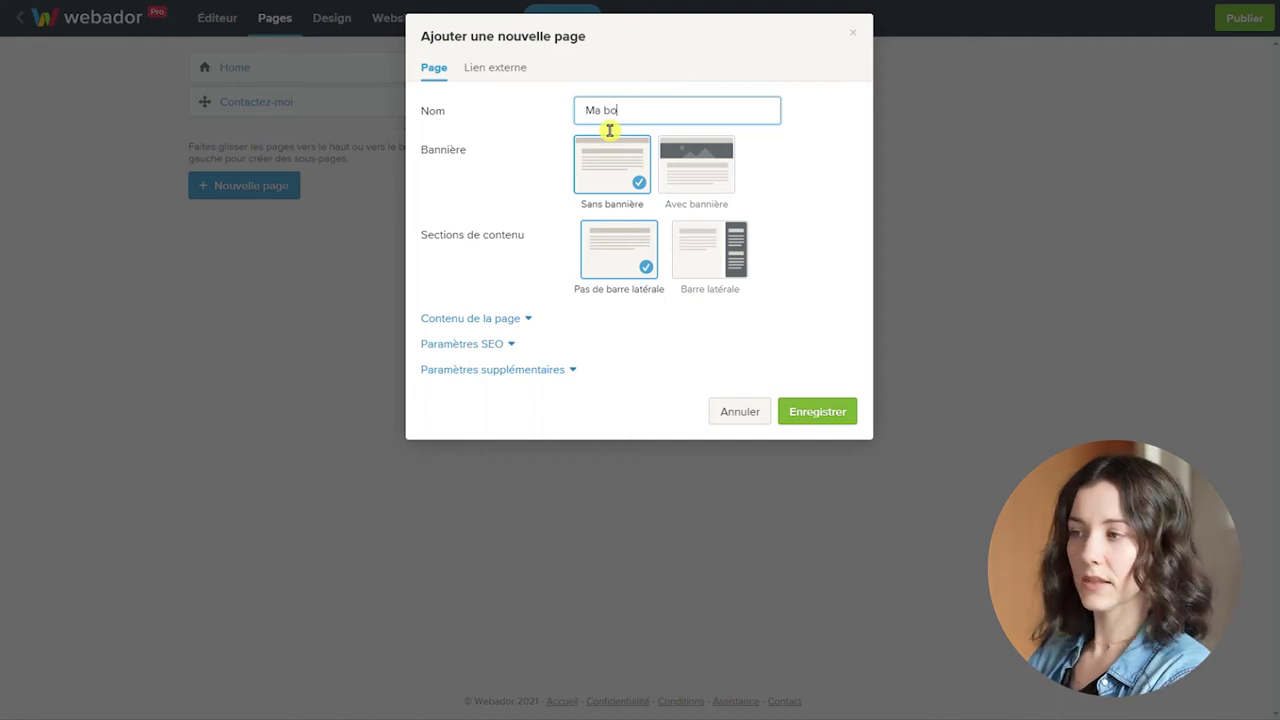
pyautogui.write('utique')
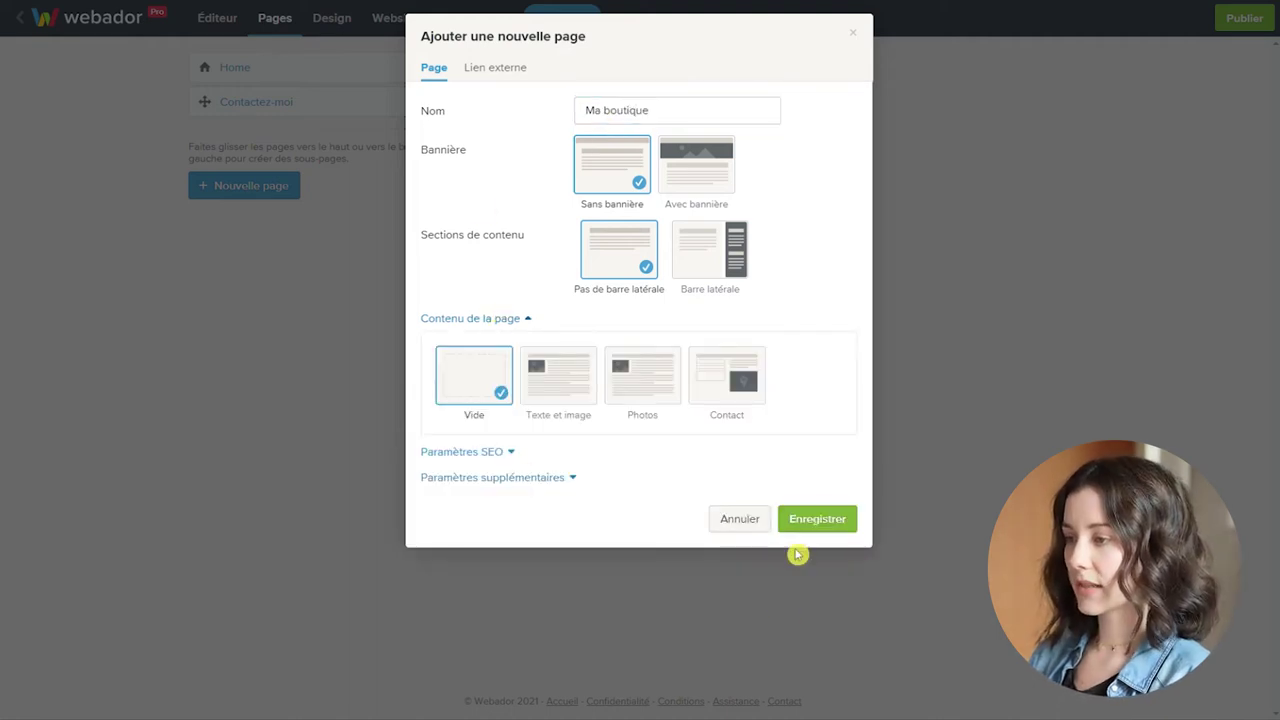
pyautogui.click(825, 522)
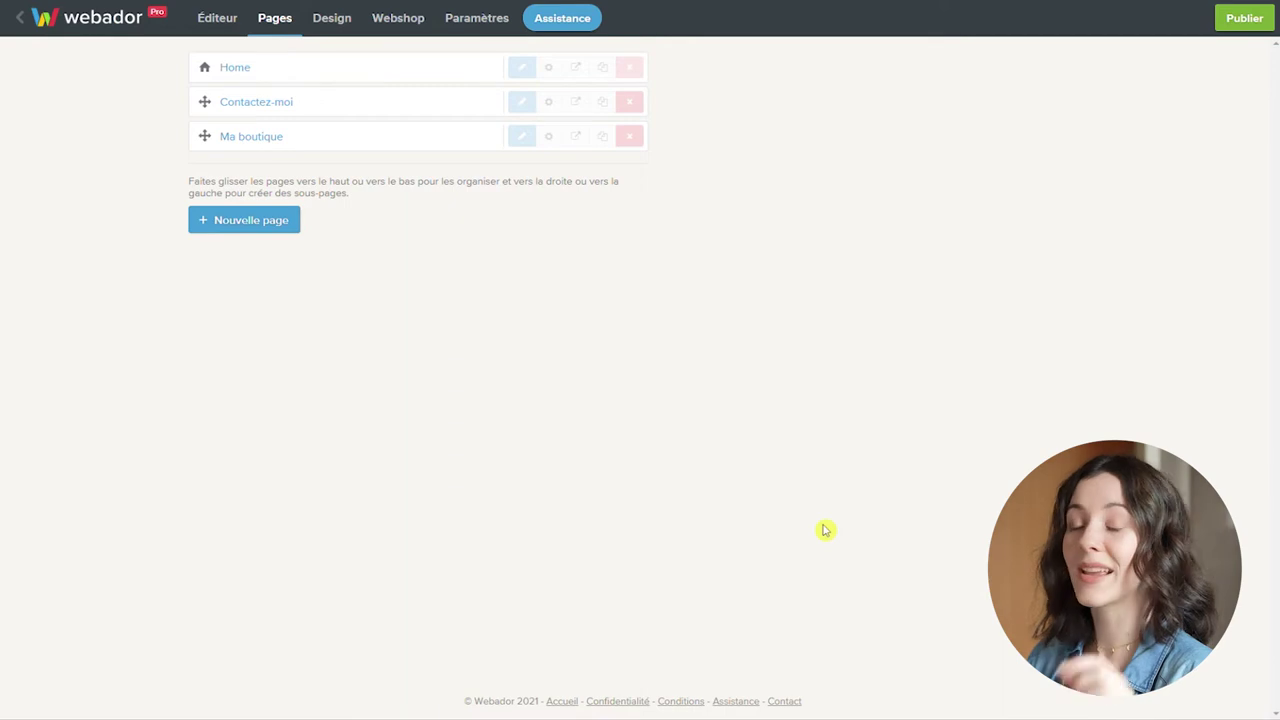
# Step: Create two more pages named "Créations en tissu" and "Illustrations"
pyautogui.click(260, 229)
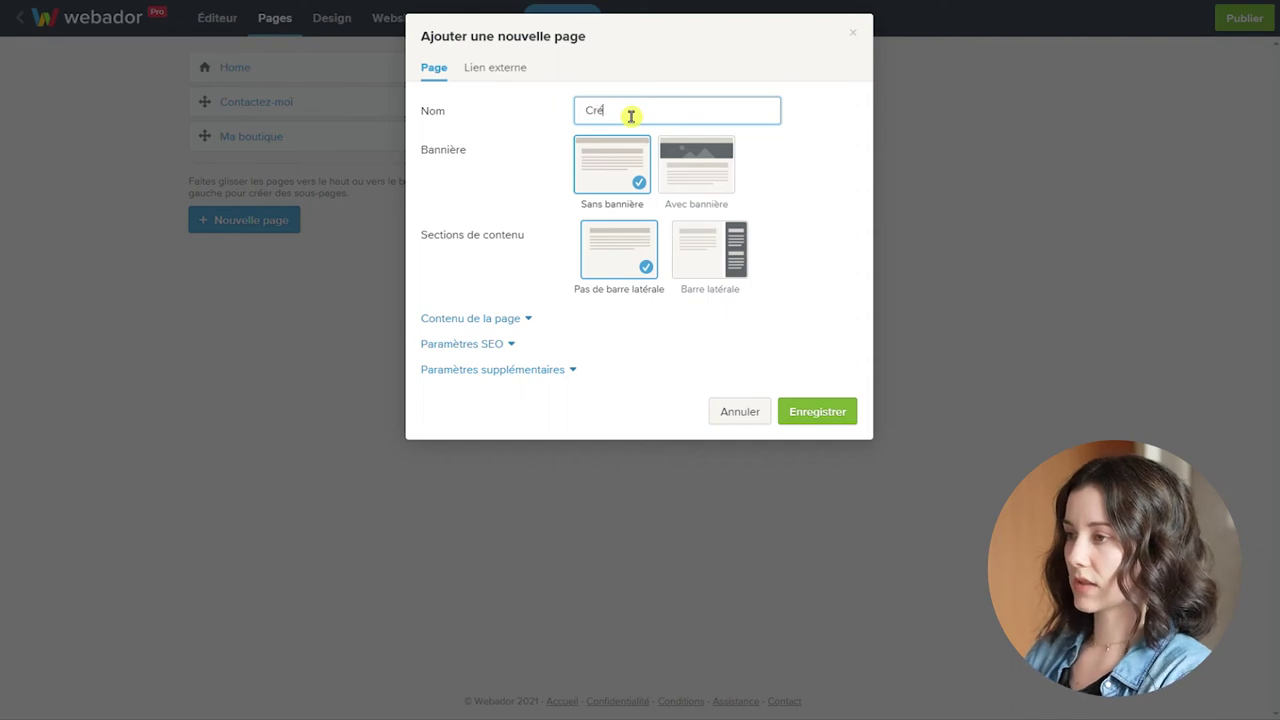
pyautogui.write('tions en tissu')
pyautogui.press('Return')
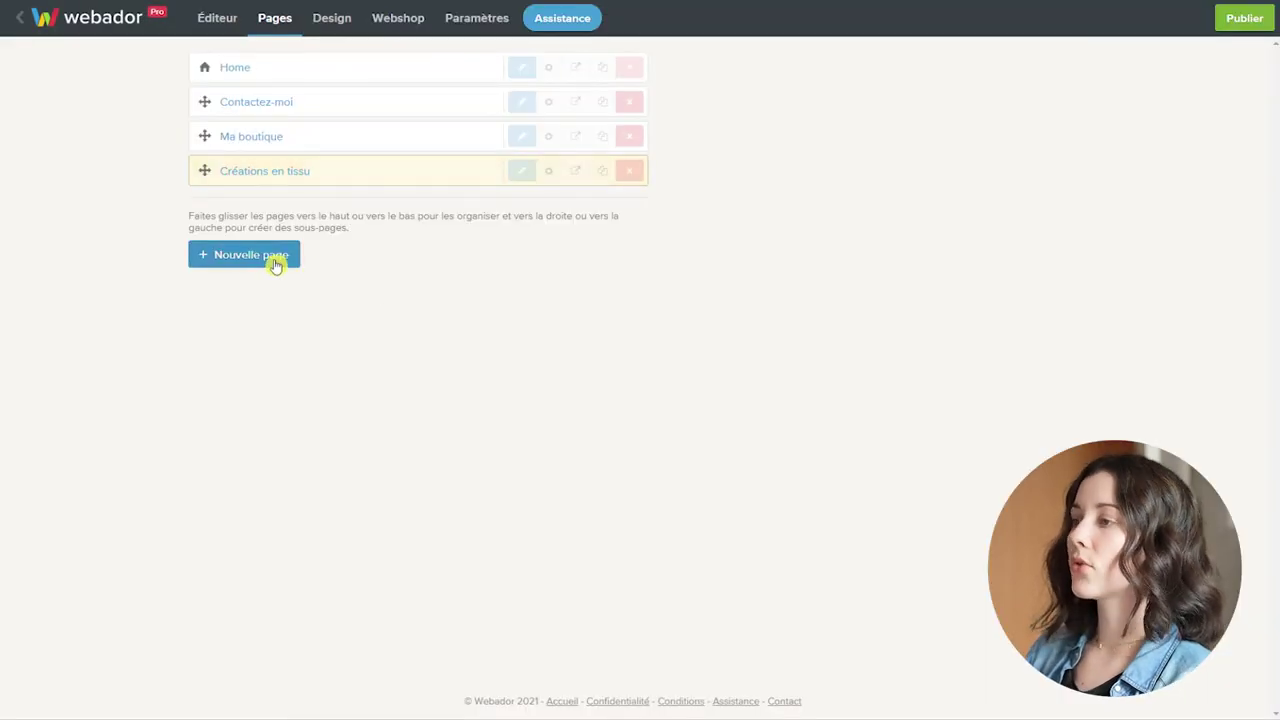
pyautogui.click(276, 262)
pyautogui.write('Illustrations')
pyautogui.press('Return')
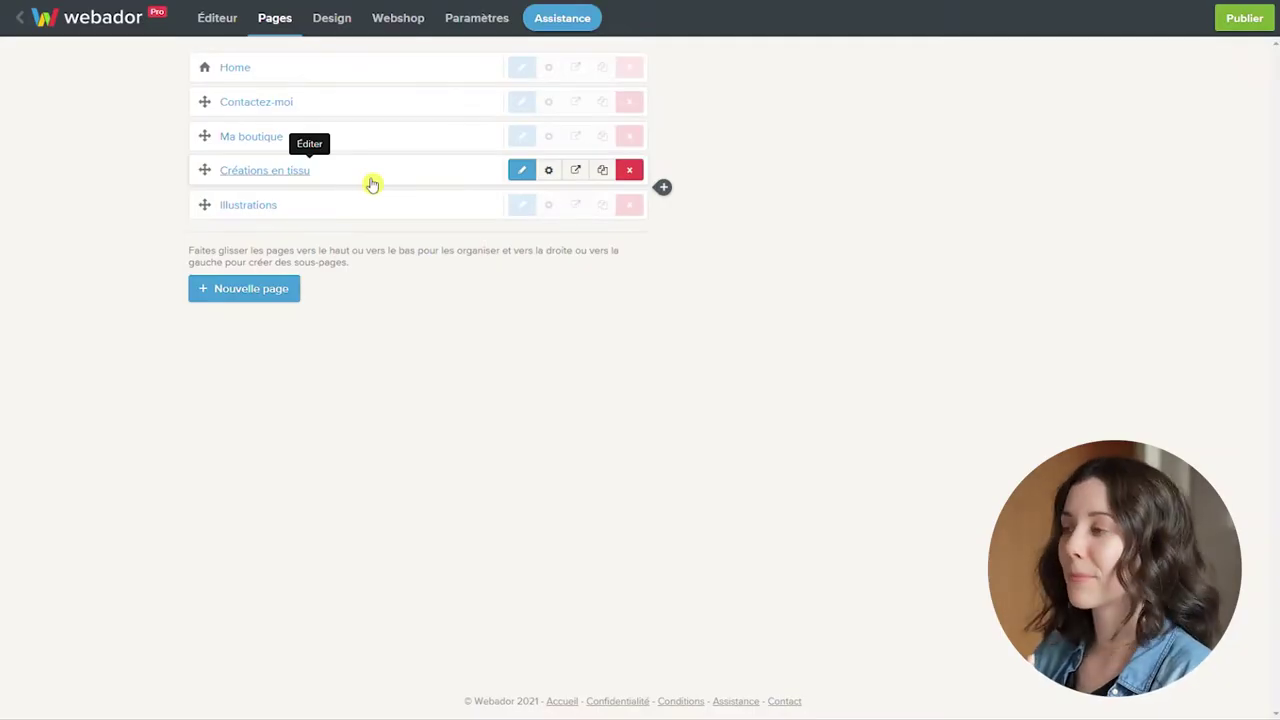
# Step: Nest Créations en tissu and Illustrations as subpages of Ma boutique and move Contactez-moi to the end of the page order
pyautogui.moveTo(372, 185); pyautogui.dragTo(336, 215)
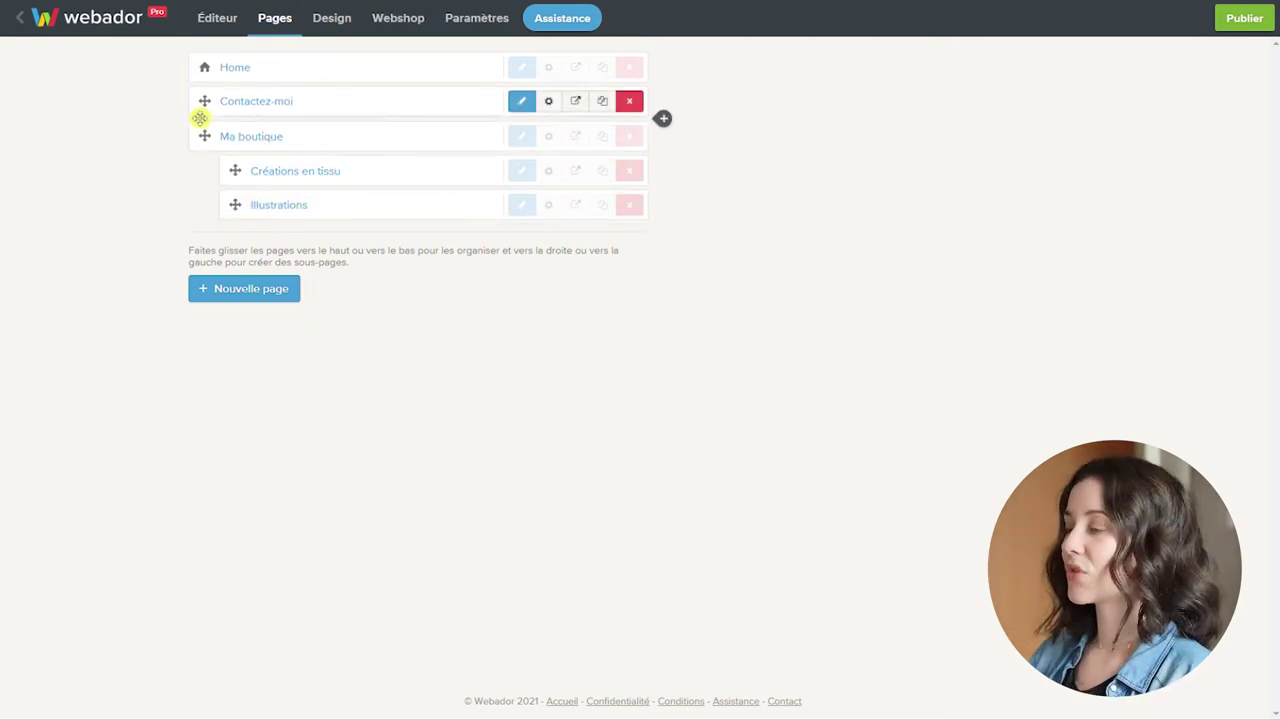
pyautogui.moveTo(217, 109); pyautogui.dragTo(220, 210)
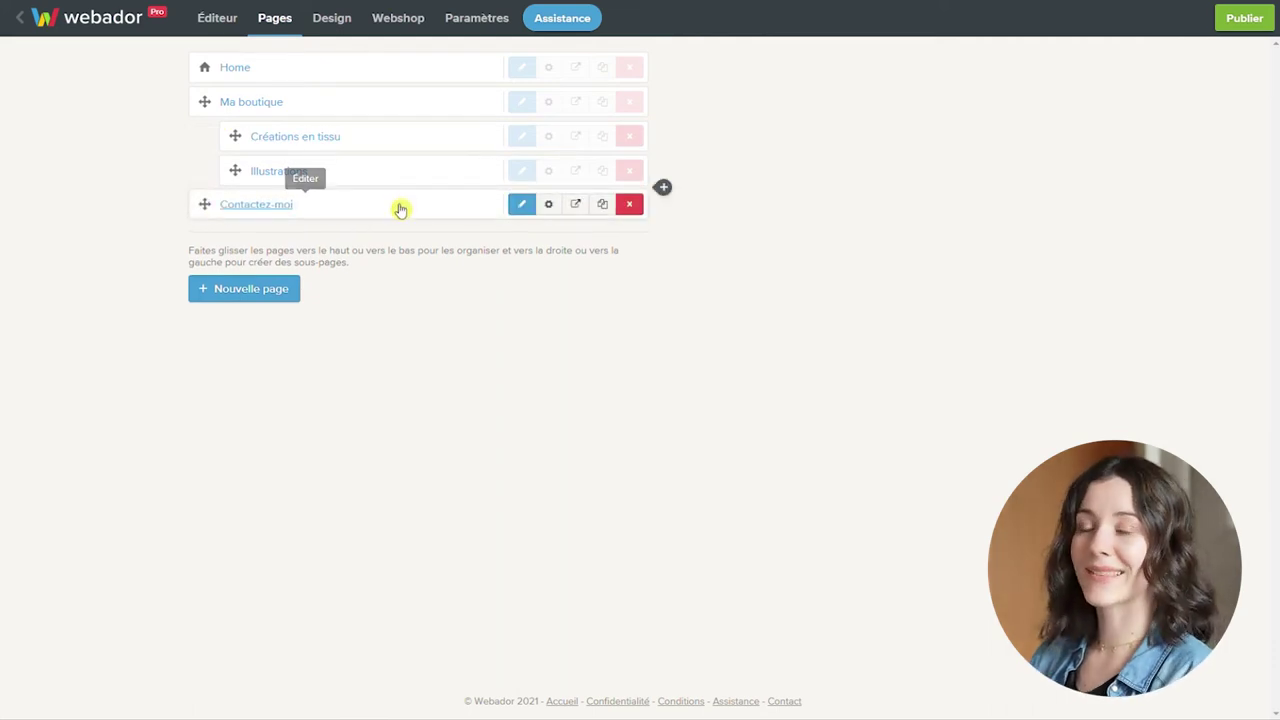
# Step: Open Ma boutique for editing, add a two-column layout and place the Illustrations and Créations en tissu images side by side
pyautogui.click(524, 104)
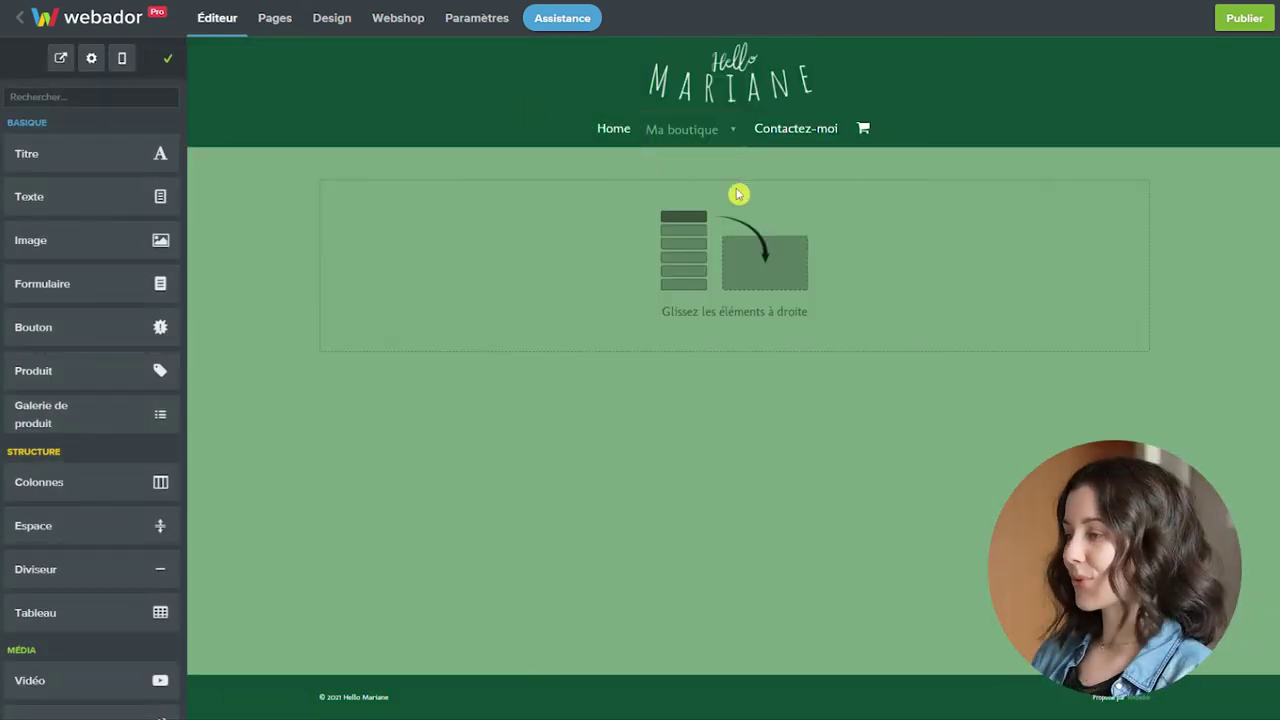
pyautogui.moveTo(89, 492); pyautogui.dragTo(743, 260)
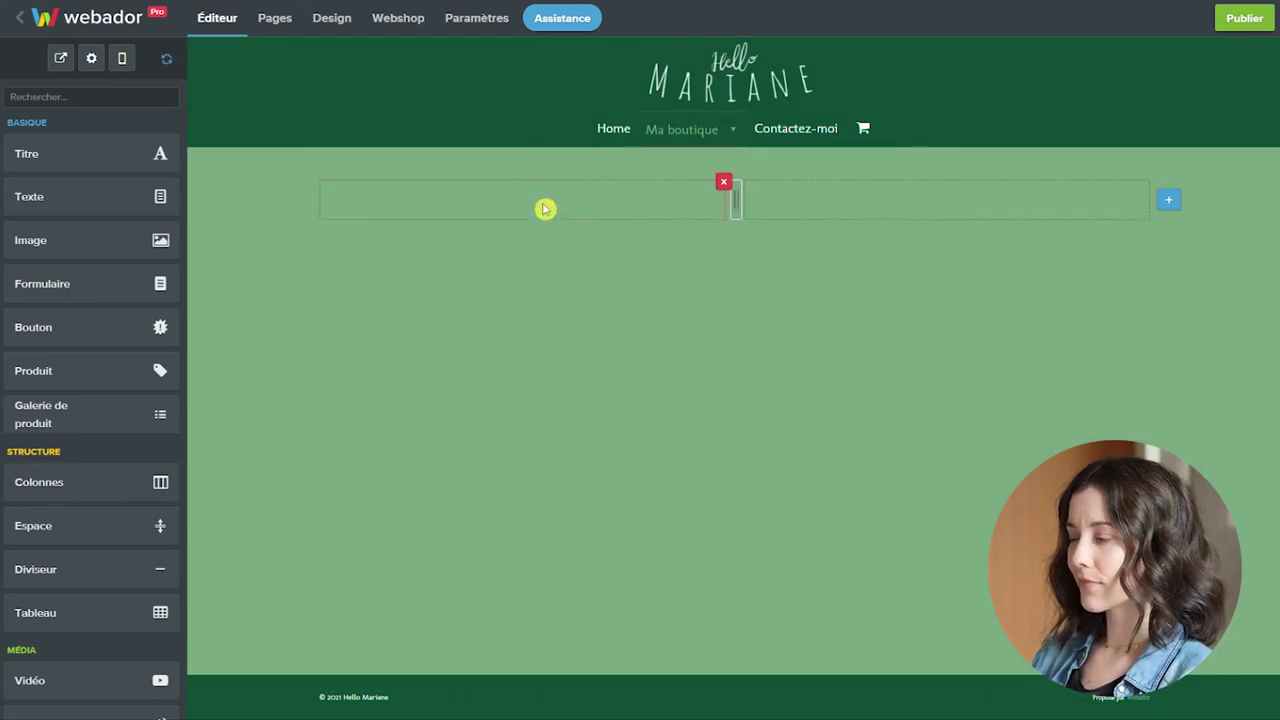
pyautogui.moveTo(74, 255); pyautogui.dragTo(366, 237)
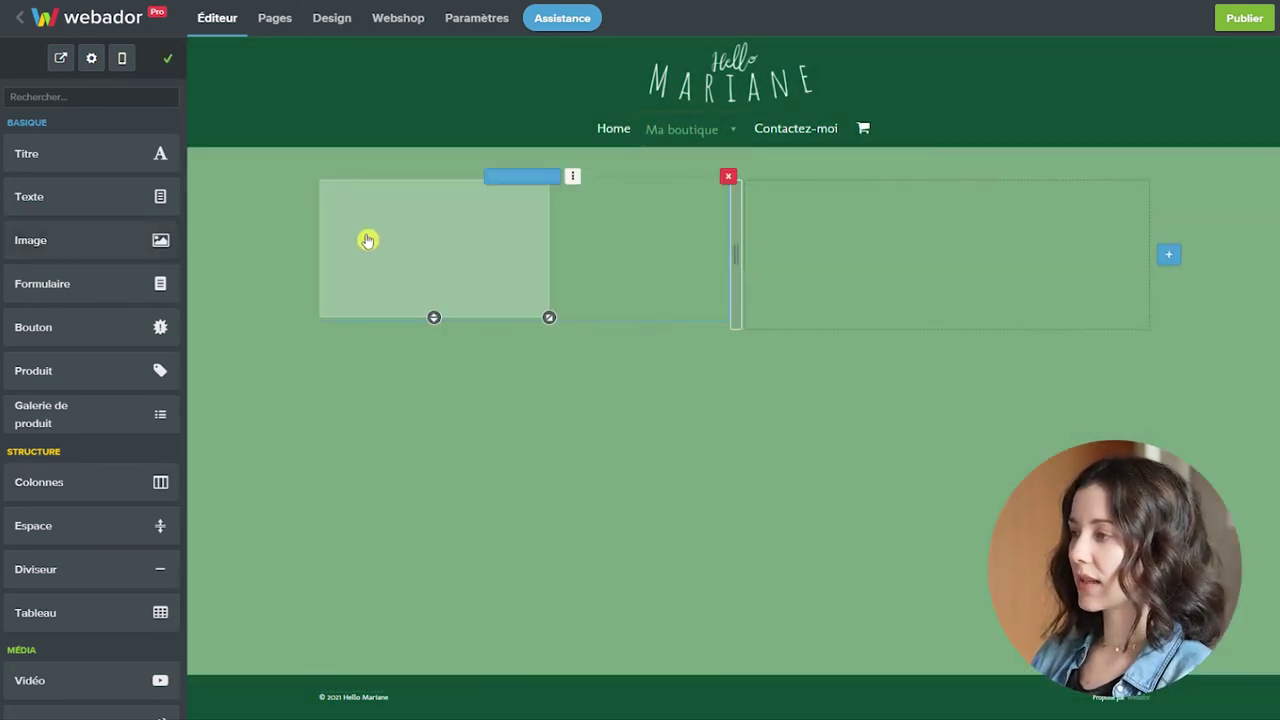
pyautogui.moveTo(69, 243); pyautogui.dragTo(1000, 252)
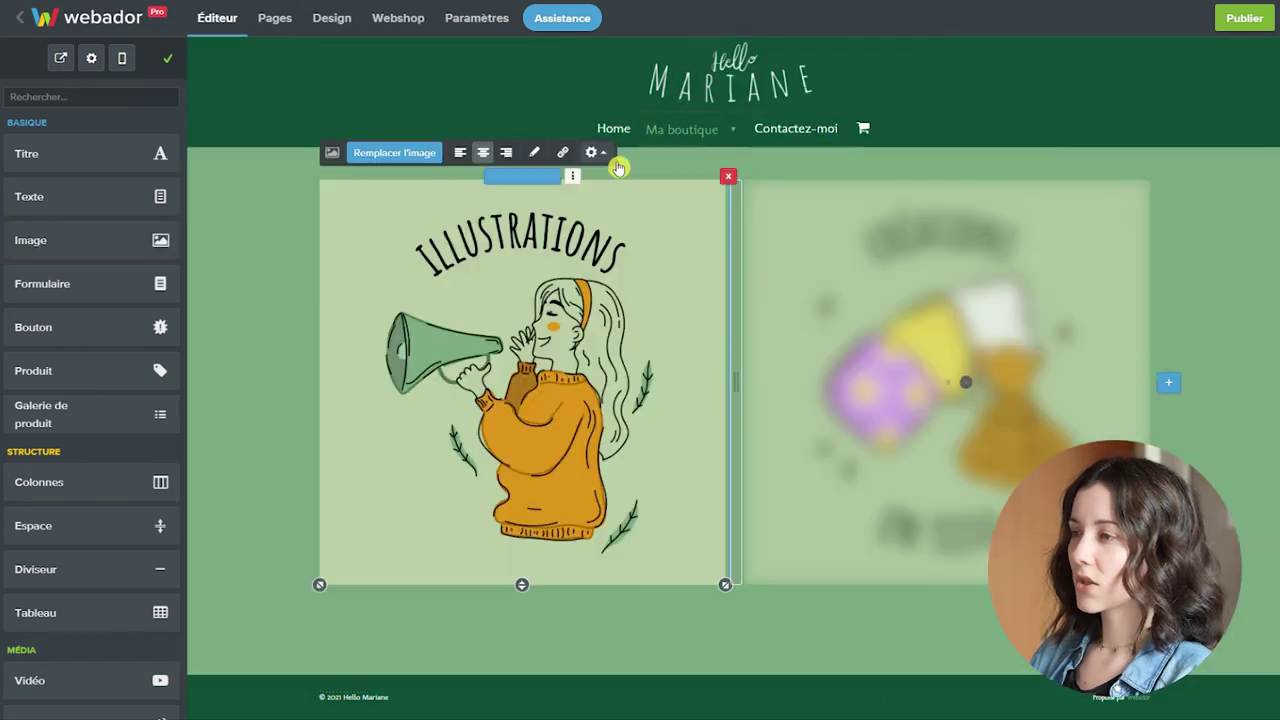
# Step: Give both category images the Cercle shape and shrink the Créations en tissu image to match the Illustrations one
pyautogui.click(593, 153)
pyautogui.click(626, 190)
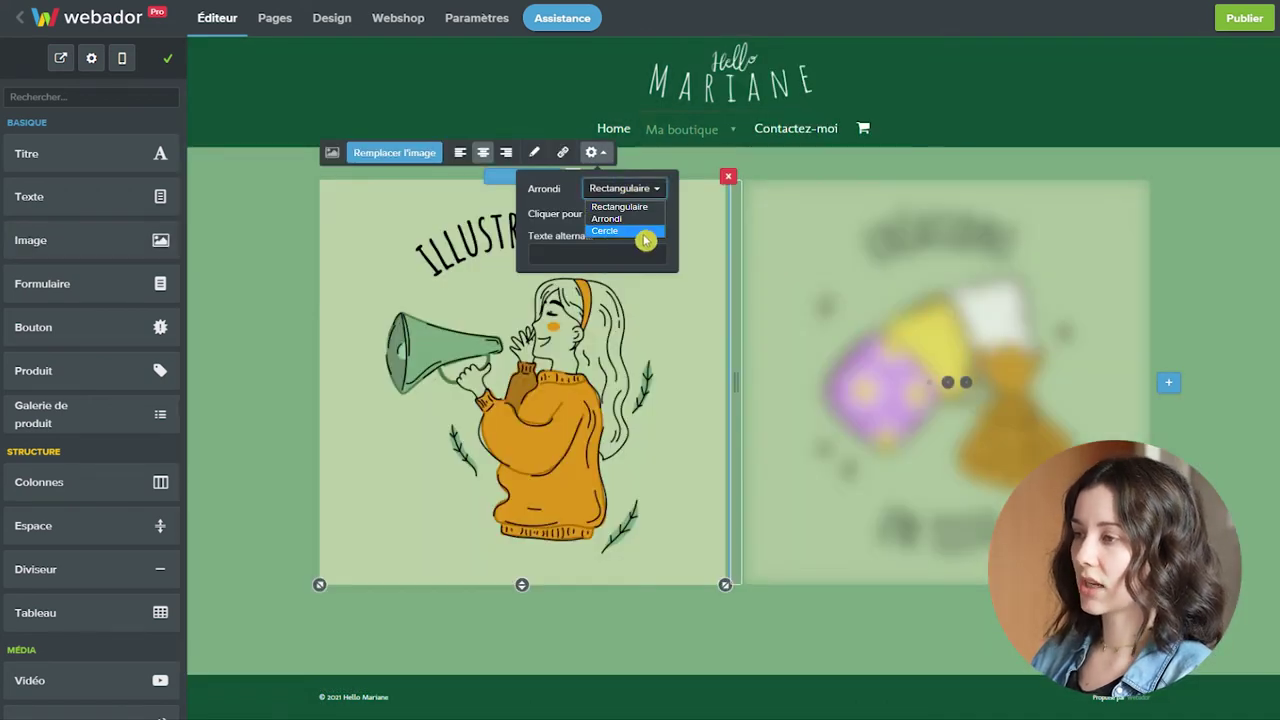
pyautogui.click(633, 232)
pyautogui.click(925, 285)
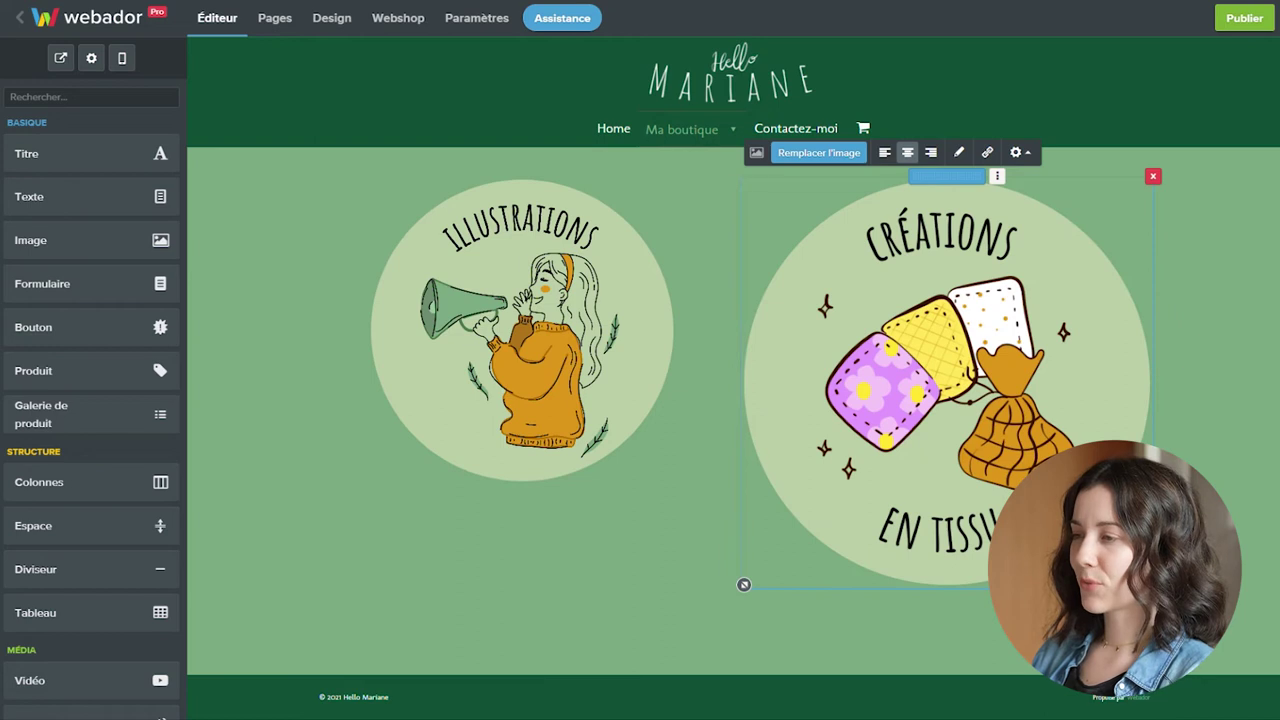
pyautogui.moveTo(760, 550); pyautogui.dragTo(791, 491)
# Step: Add a button beneath each image, label the Illustrations one "Pour décorer votre intérieur" and give it a pencil icon
pyautogui.moveTo(75, 329); pyautogui.dragTo(513, 486)
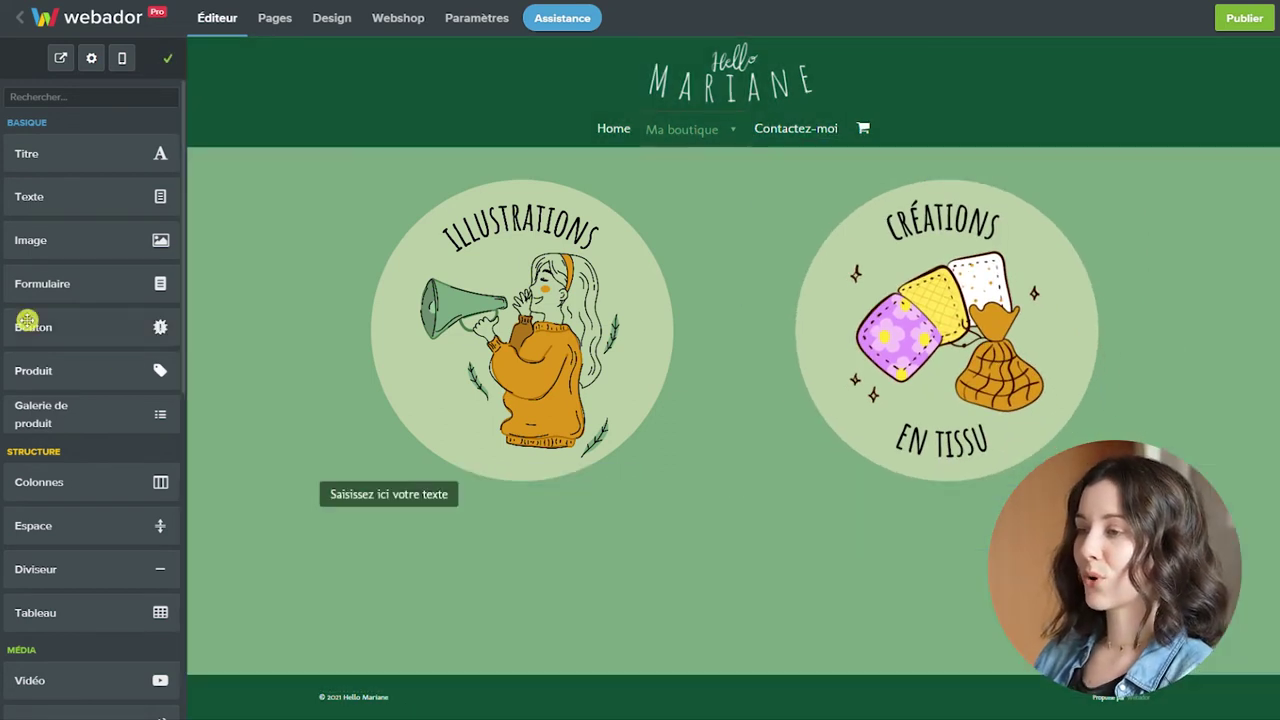
pyautogui.moveTo(70, 336); pyautogui.dragTo(789, 523)
pyautogui.write('Pour décorer votre intérieur')
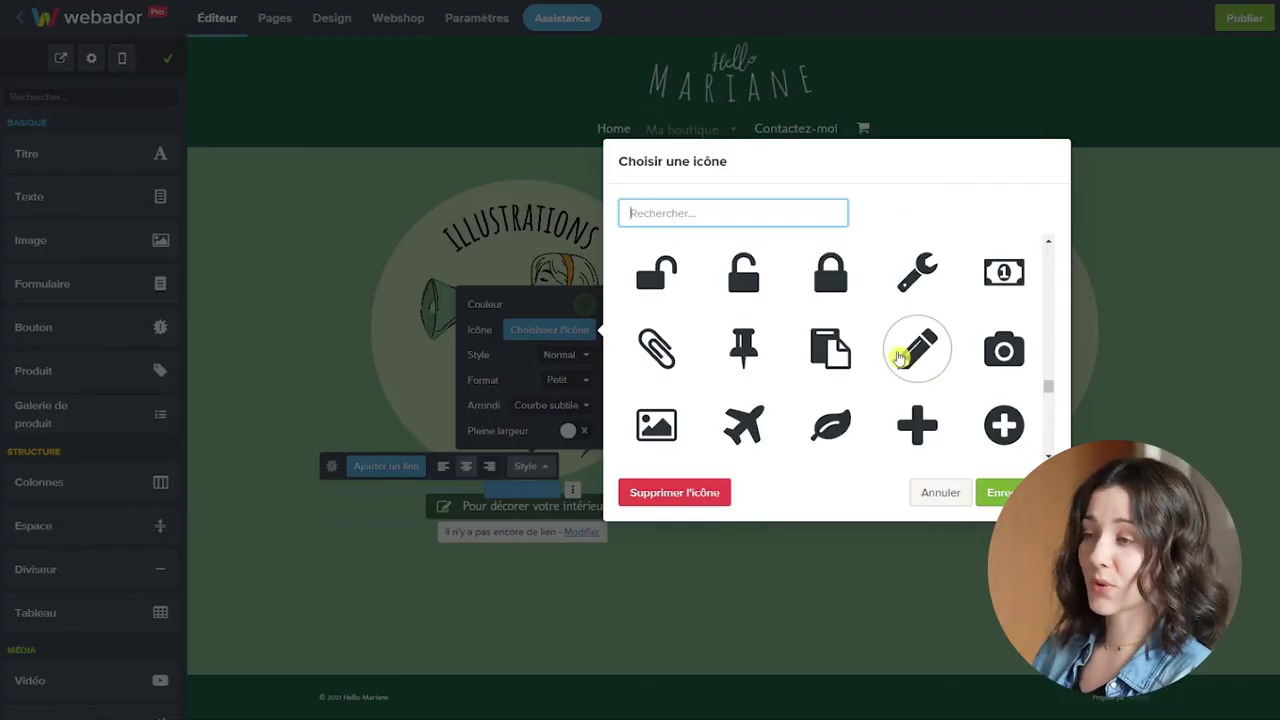
pyautogui.click(900, 356)
pyautogui.click(1000, 492)
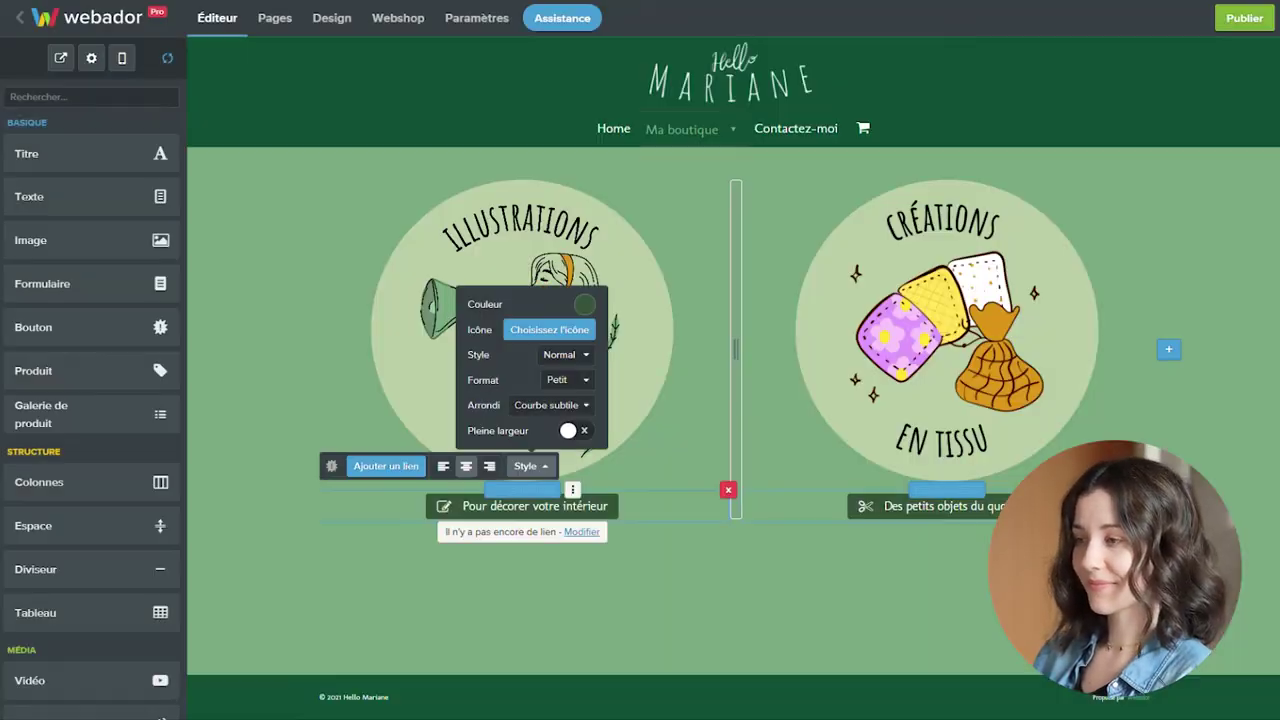
pyautogui.click(835, 617)
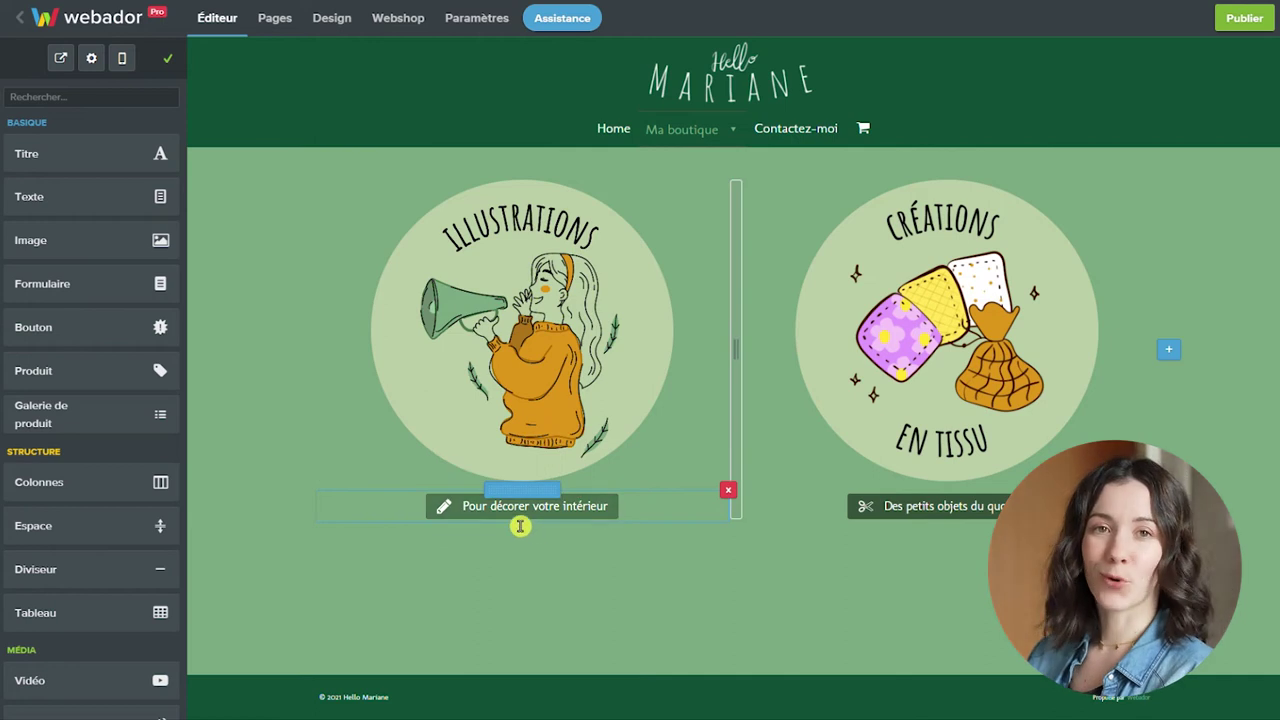
# Step: Link the "Pour décorer votre intérieur" button to the internal page Illustrations and save the link
pyautogui.click(498, 520)
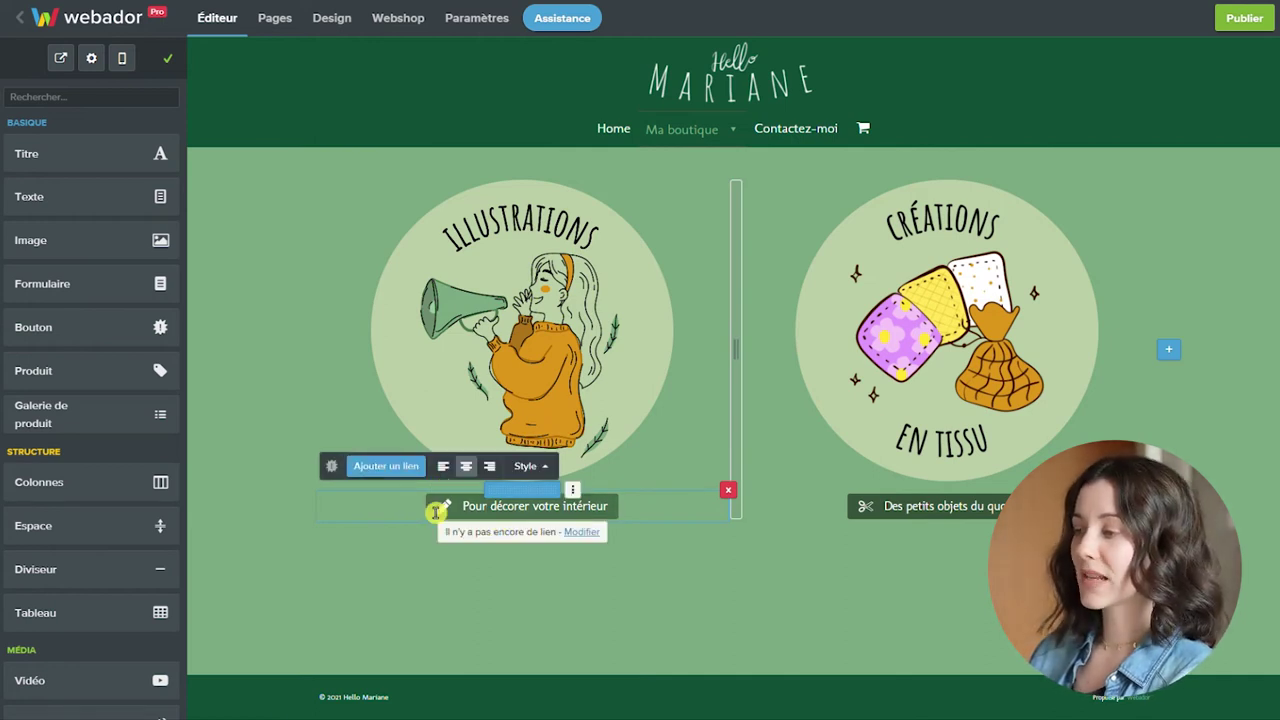
pyautogui.click(376, 479)
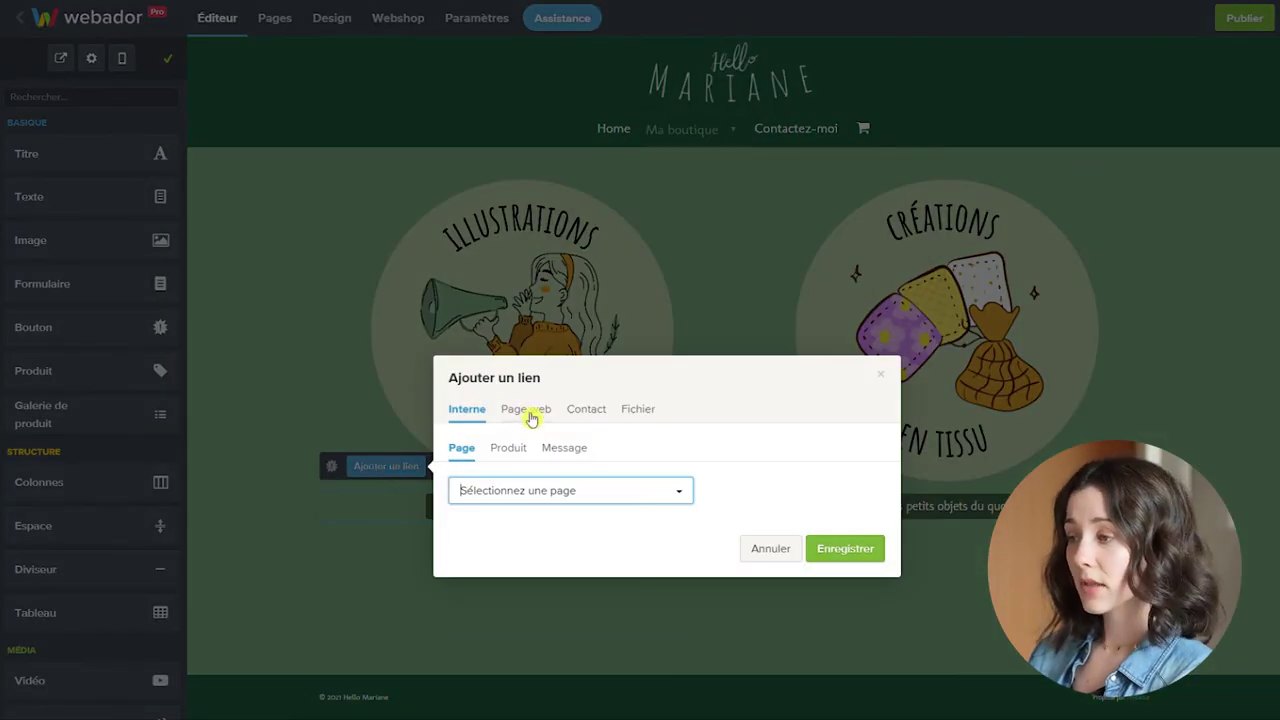
pyautogui.click(525, 490)
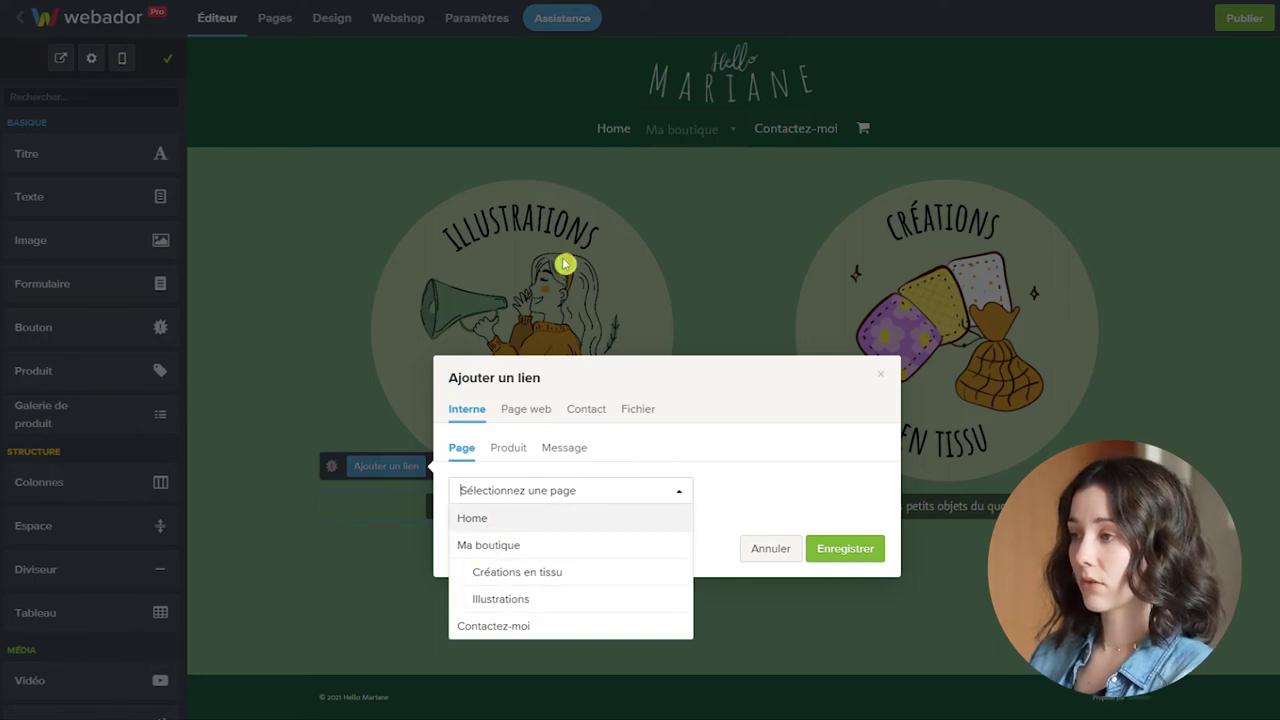
pyautogui.click(558, 603)
pyautogui.click(870, 553)
# Step: Link the button beneath the Créations en tissu image to the internal page Créations en tissu and save
pyautogui.click(812, 466)
pyautogui.click(445, 490)
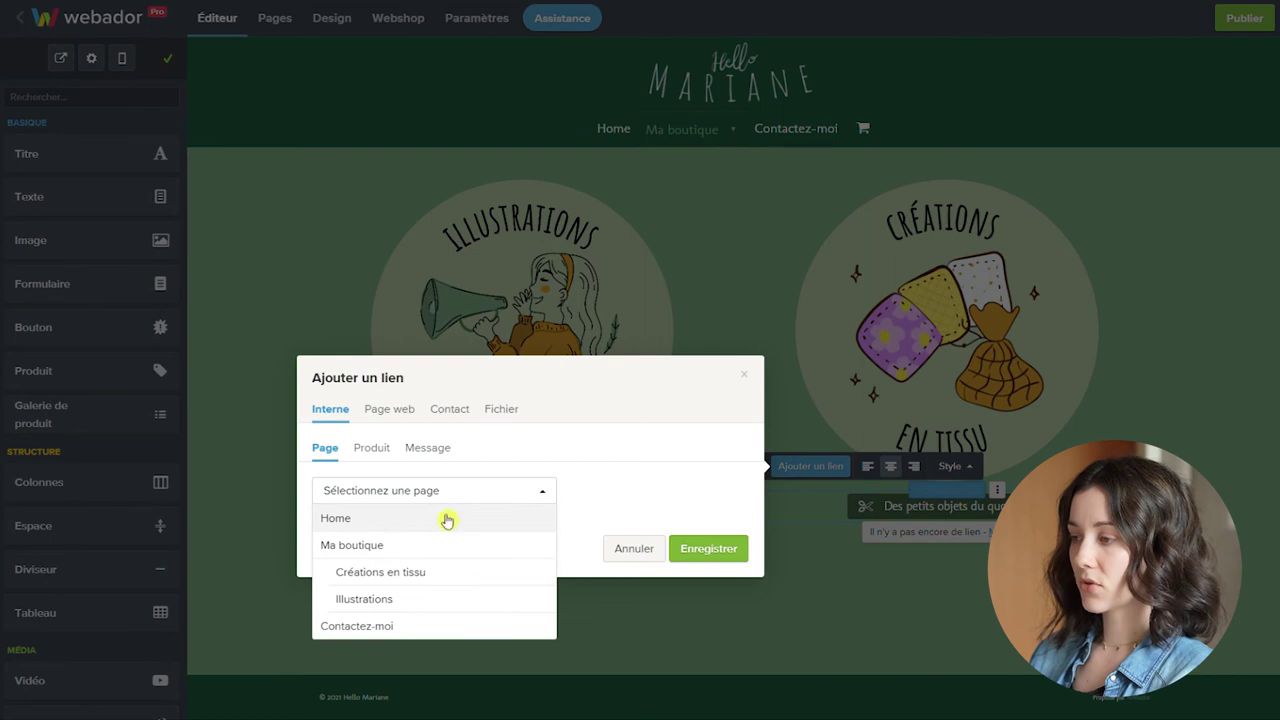
pyautogui.click(390, 574)
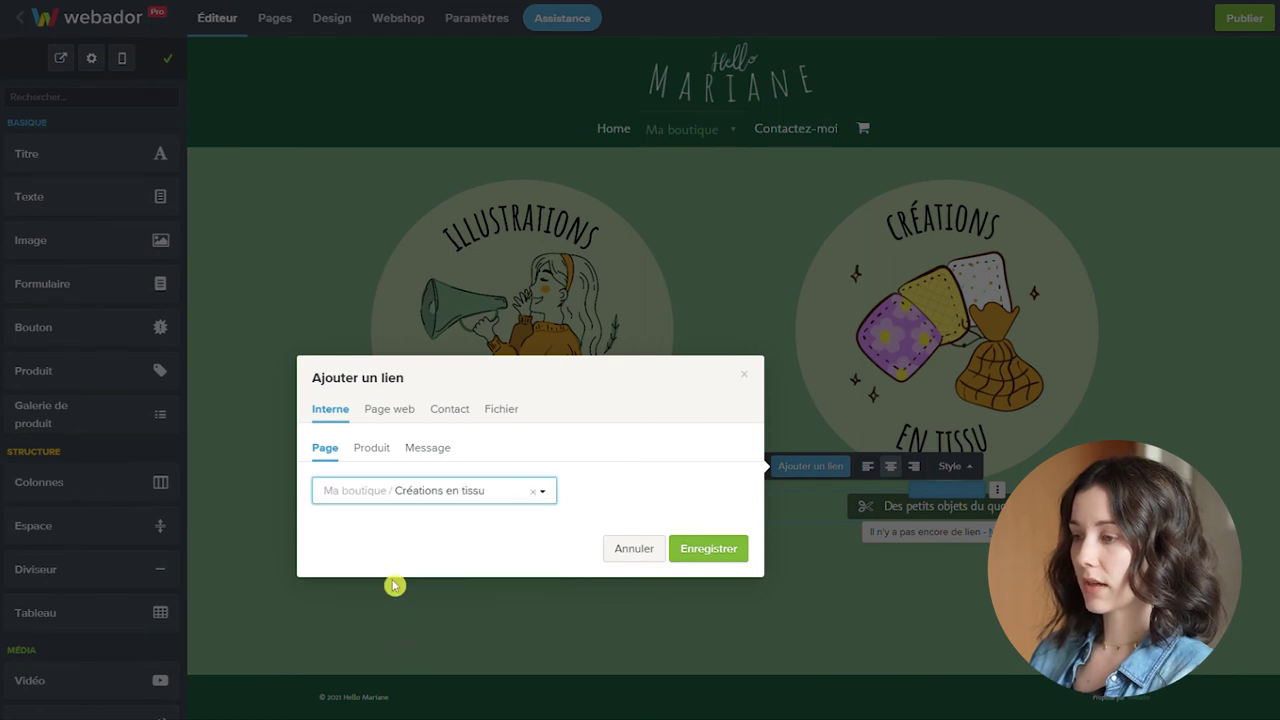
pyautogui.click(708, 549)
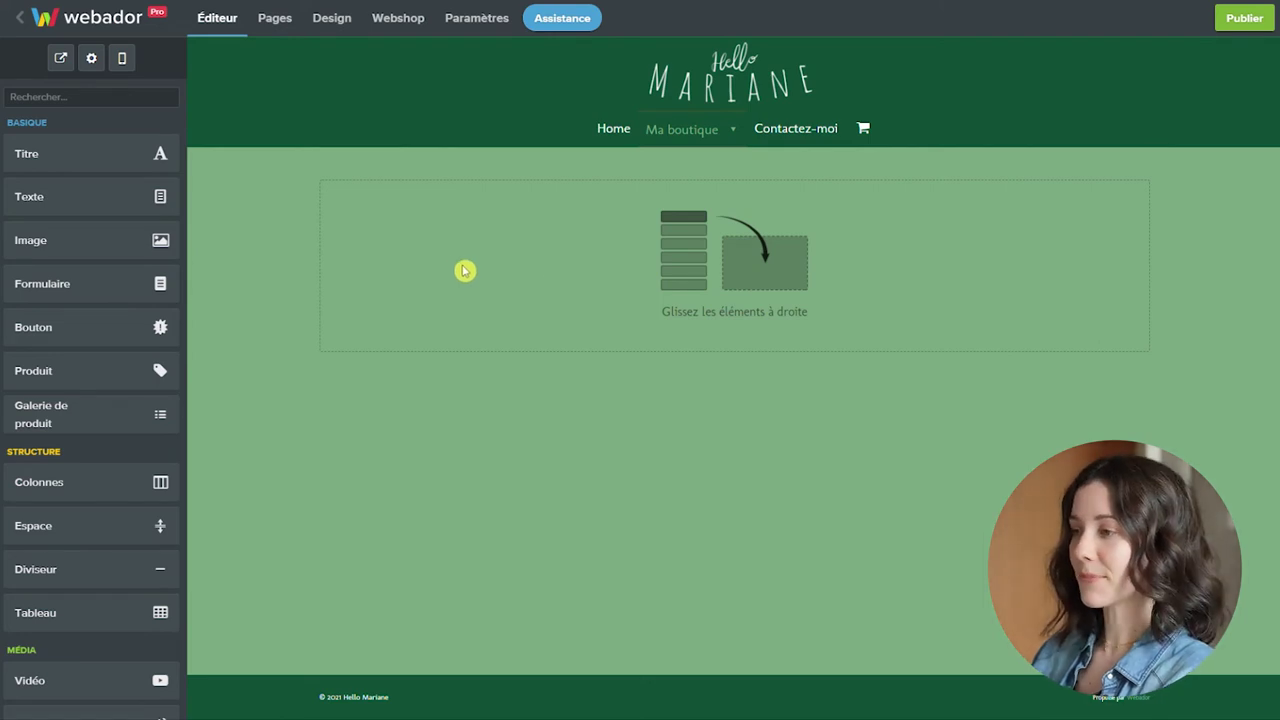
# Step: Add a single product element to the empty shop subpage and choose the existing product Illustration cosmonaute for it
pyautogui.moveTo(59, 384); pyautogui.dragTo(649, 283)
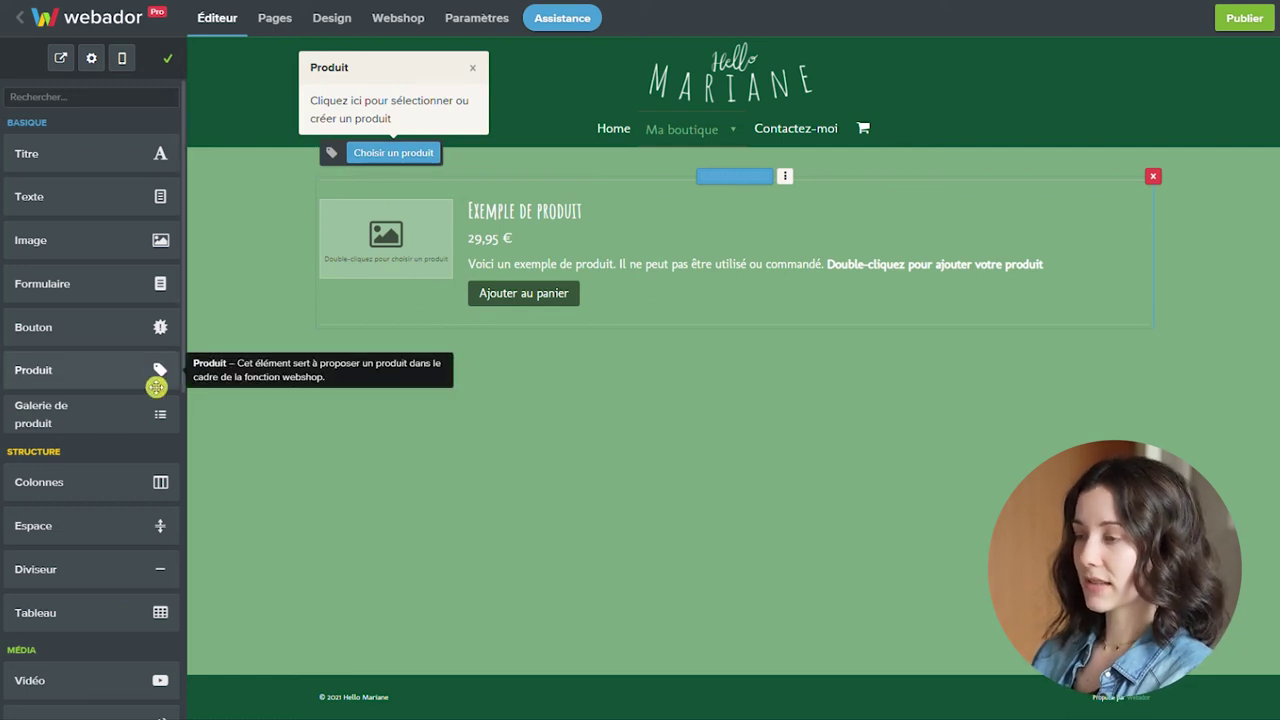
pyautogui.click(393, 152)
pyautogui.click(565, 209)
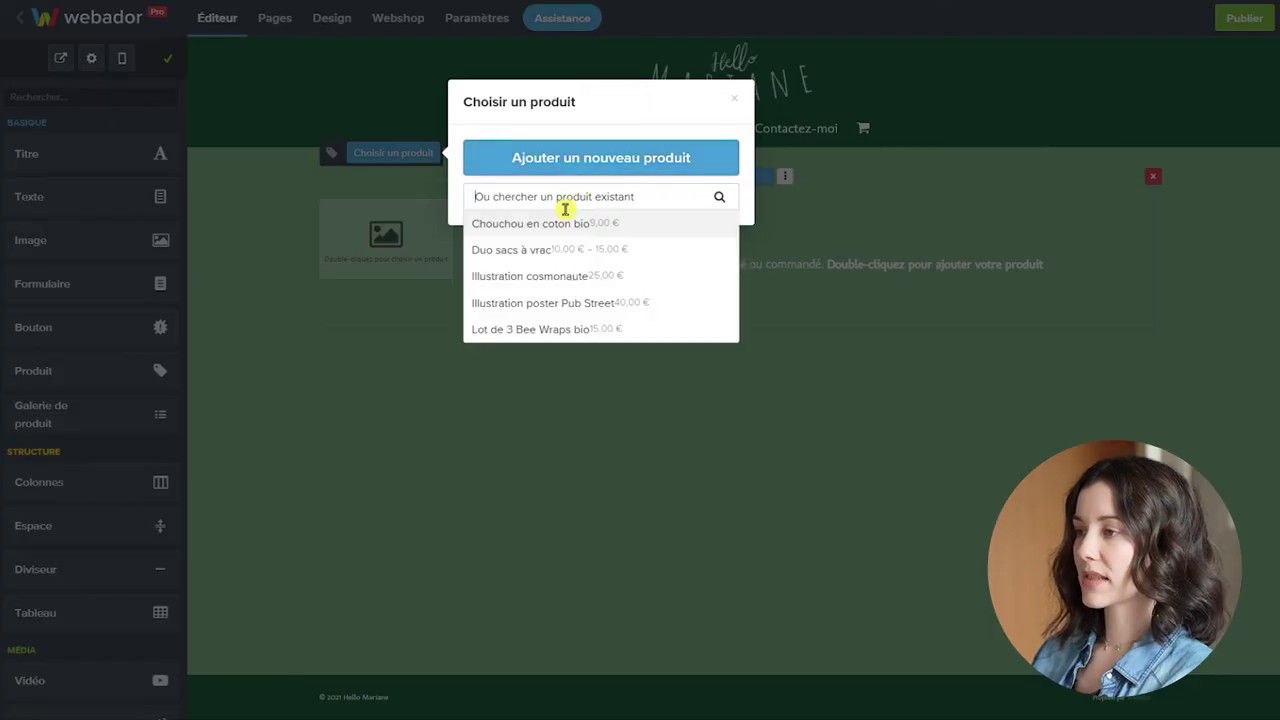
pyautogui.click(551, 286)
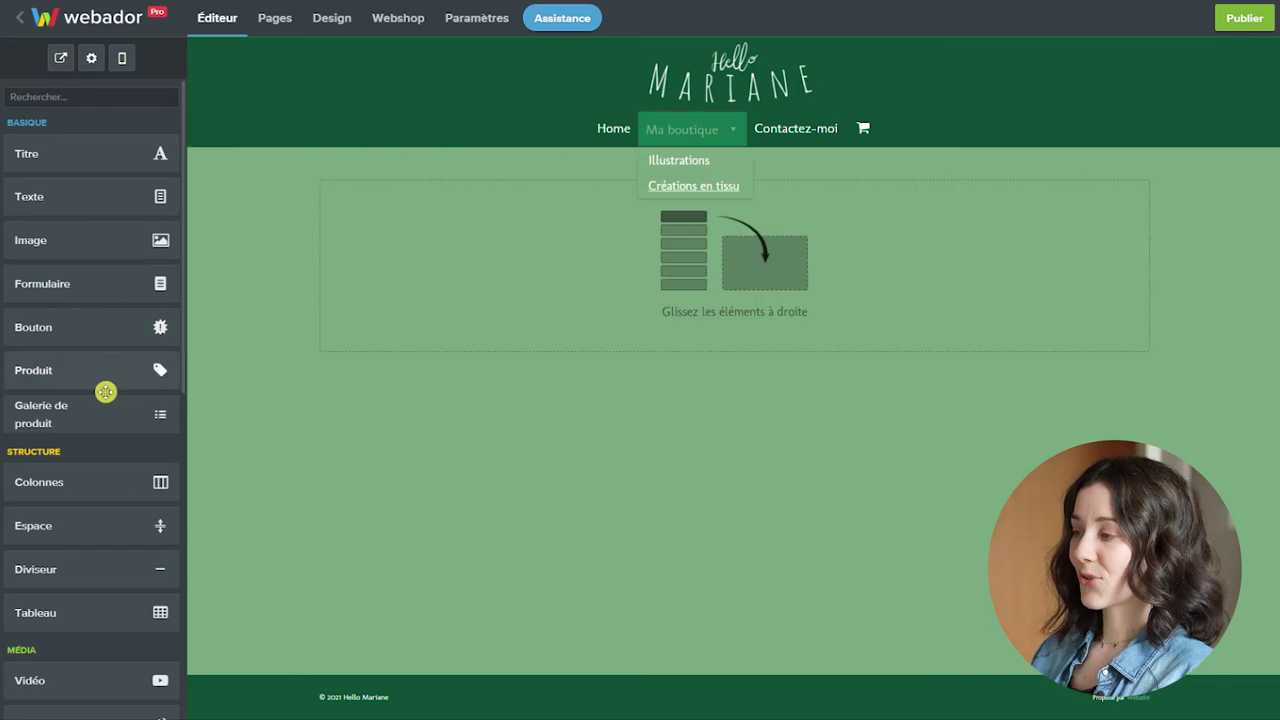
# Step: Add a product gallery to the empty Créations en tissu page containing Chouchou en coton bio, Duo sacs à vrac and Lot de 3 Bee Wraps bio
pyautogui.moveTo(86, 432); pyautogui.dragTo(631, 291)
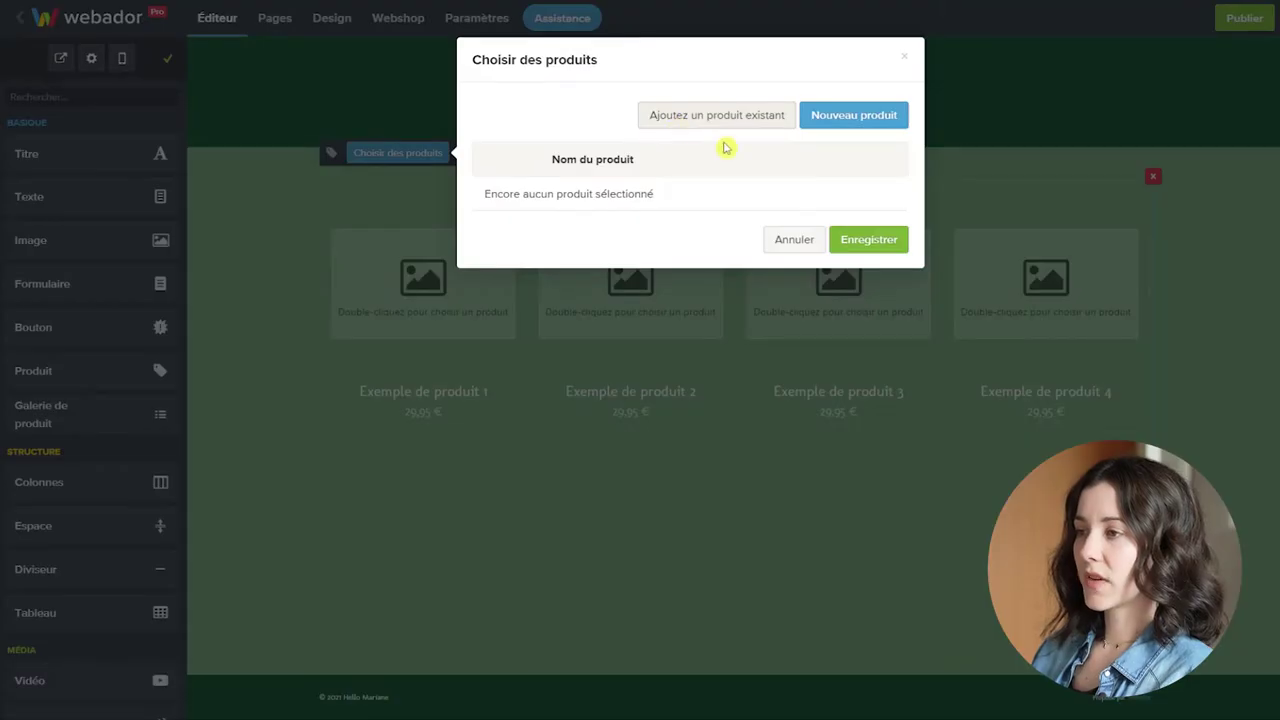
pyautogui.click(729, 122)
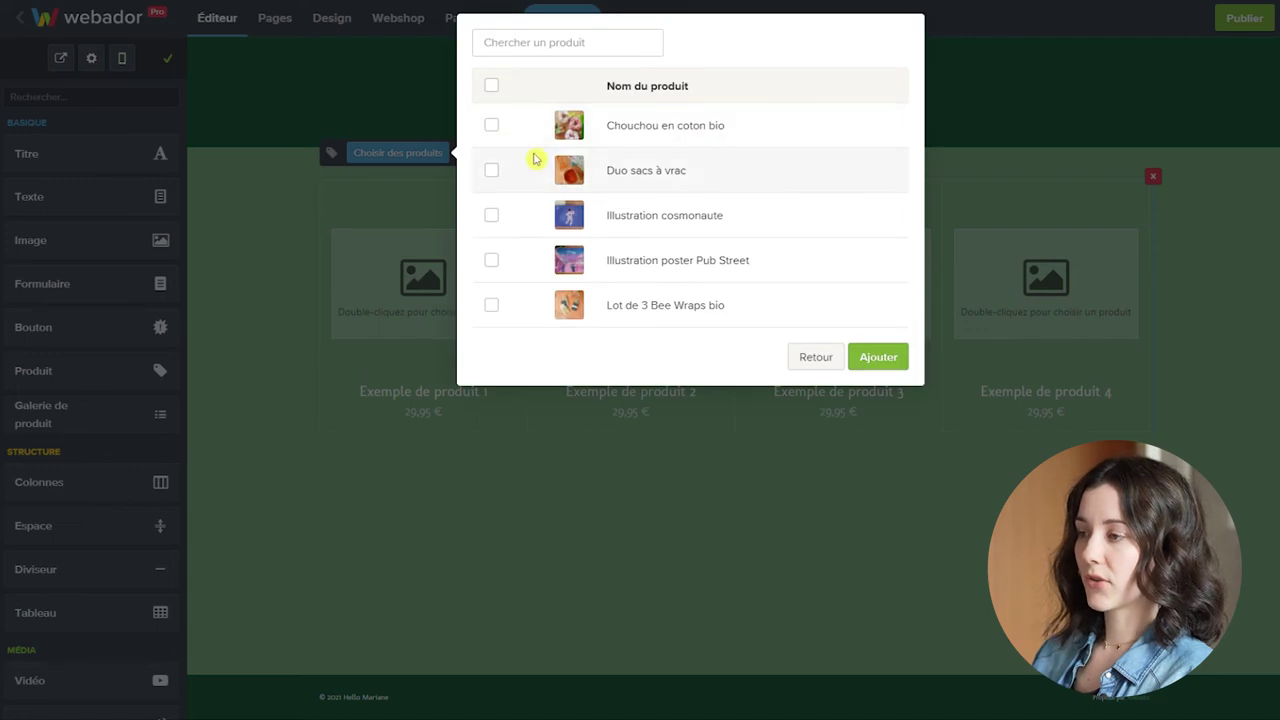
pyautogui.click(491, 172)
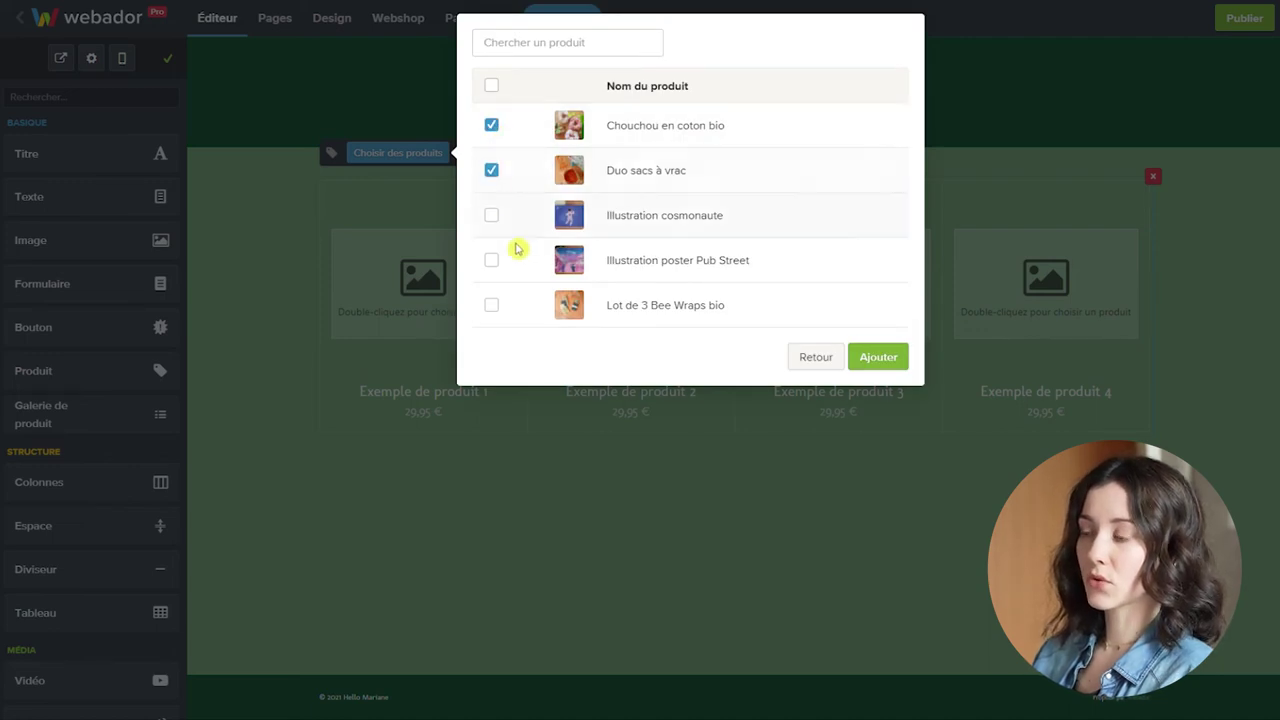
pyautogui.click(493, 308)
pyautogui.click(885, 360)
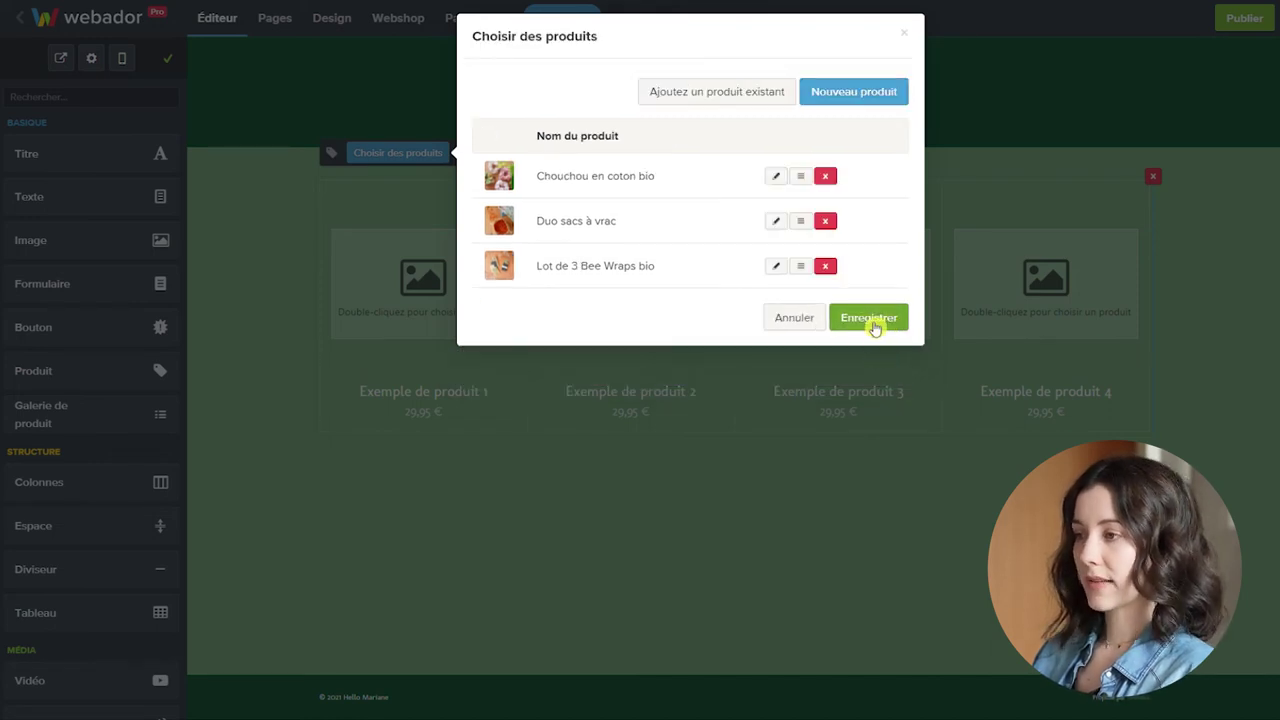
pyautogui.click(869, 318)
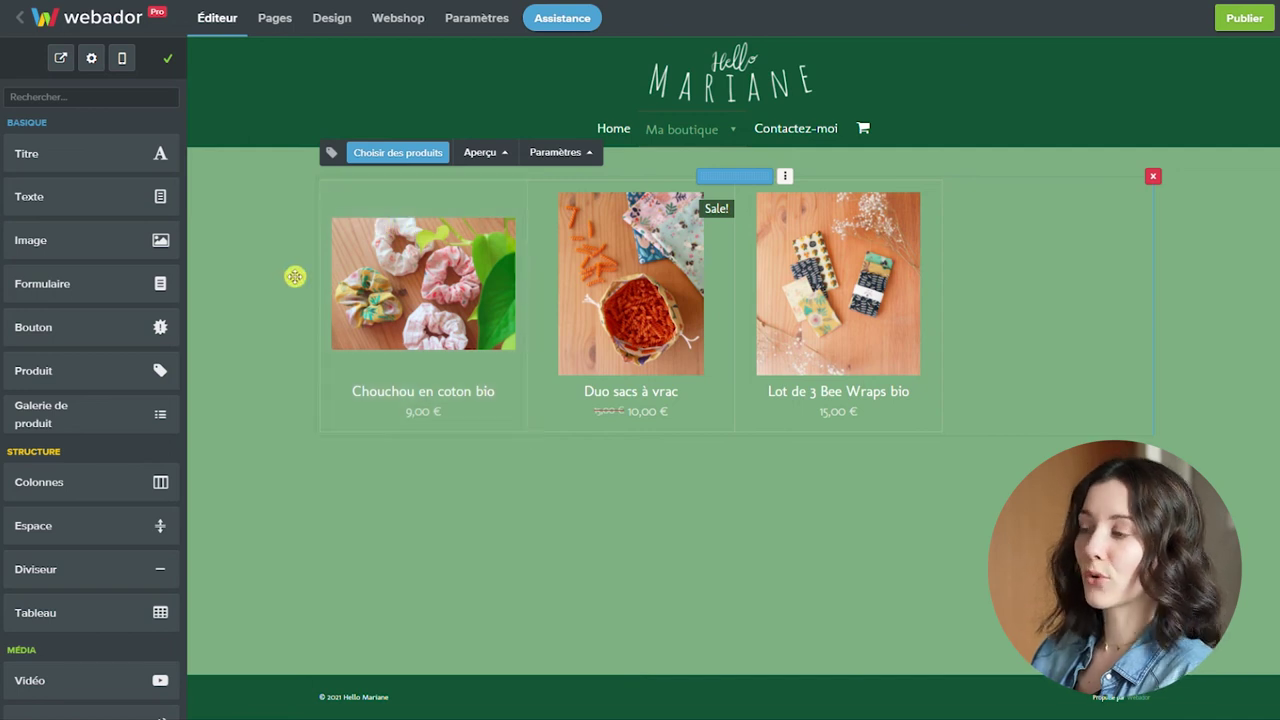
# Step: Set the product gallery's image ratio to Carré (1:1), its style to Simple and its format to Grand
pyautogui.click(478, 153)
pyautogui.click(502, 240)
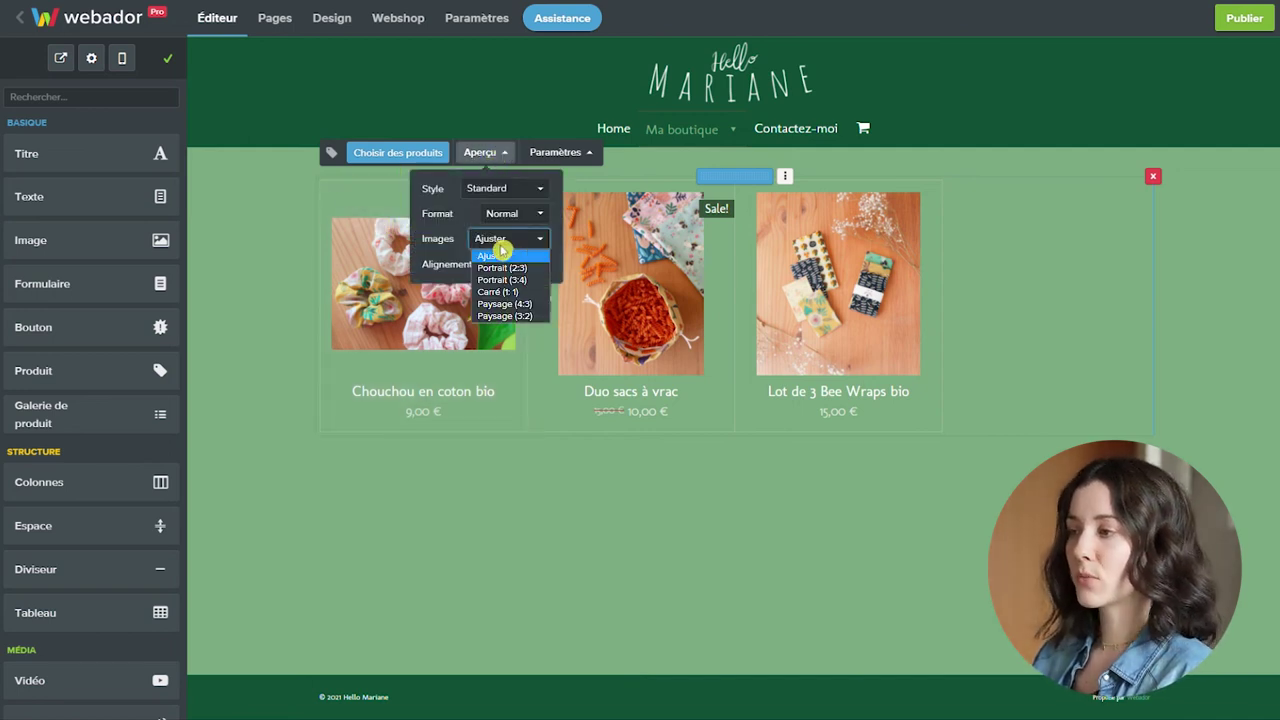
pyautogui.click(517, 293)
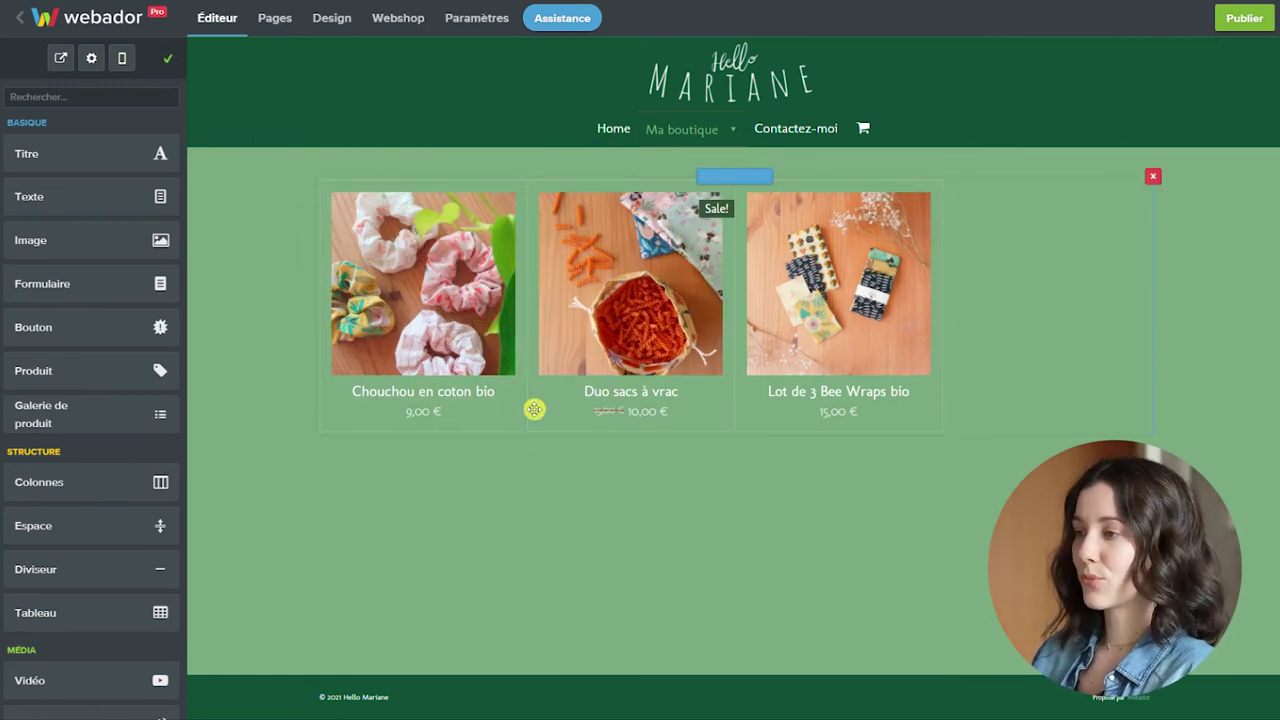
pyautogui.click(640, 182)
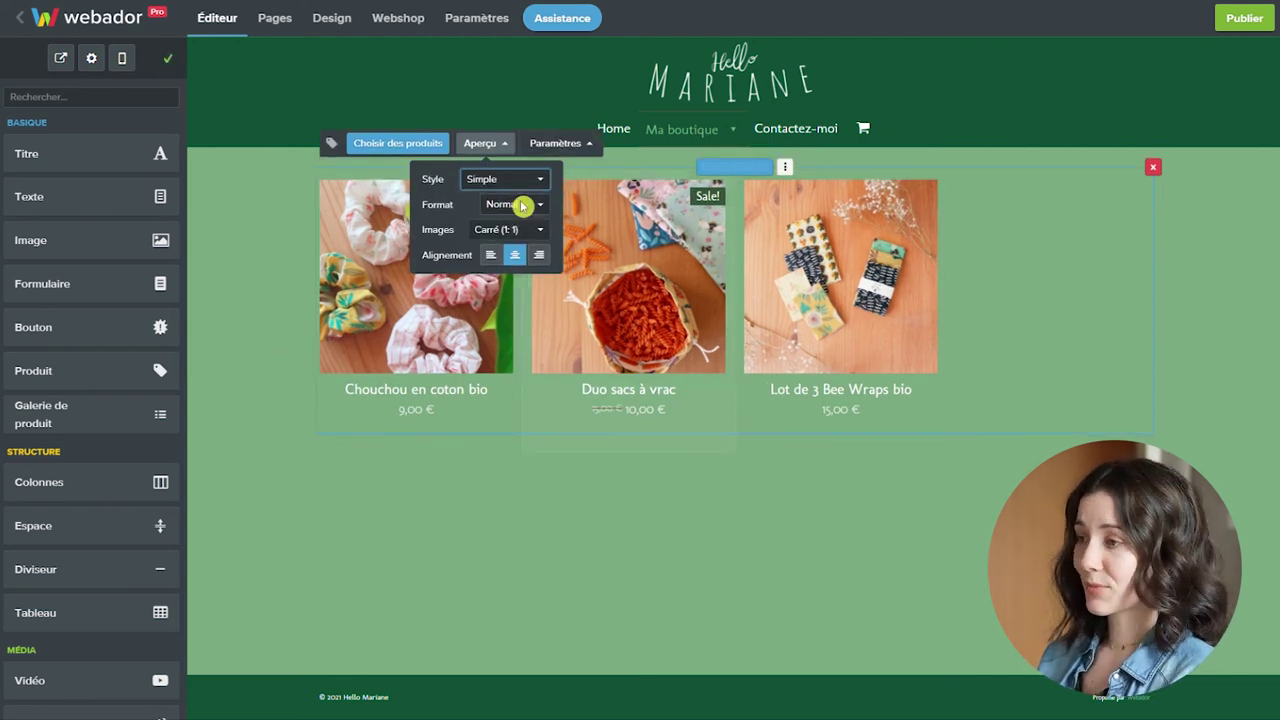
pyautogui.click(519, 208)
pyautogui.click(546, 258)
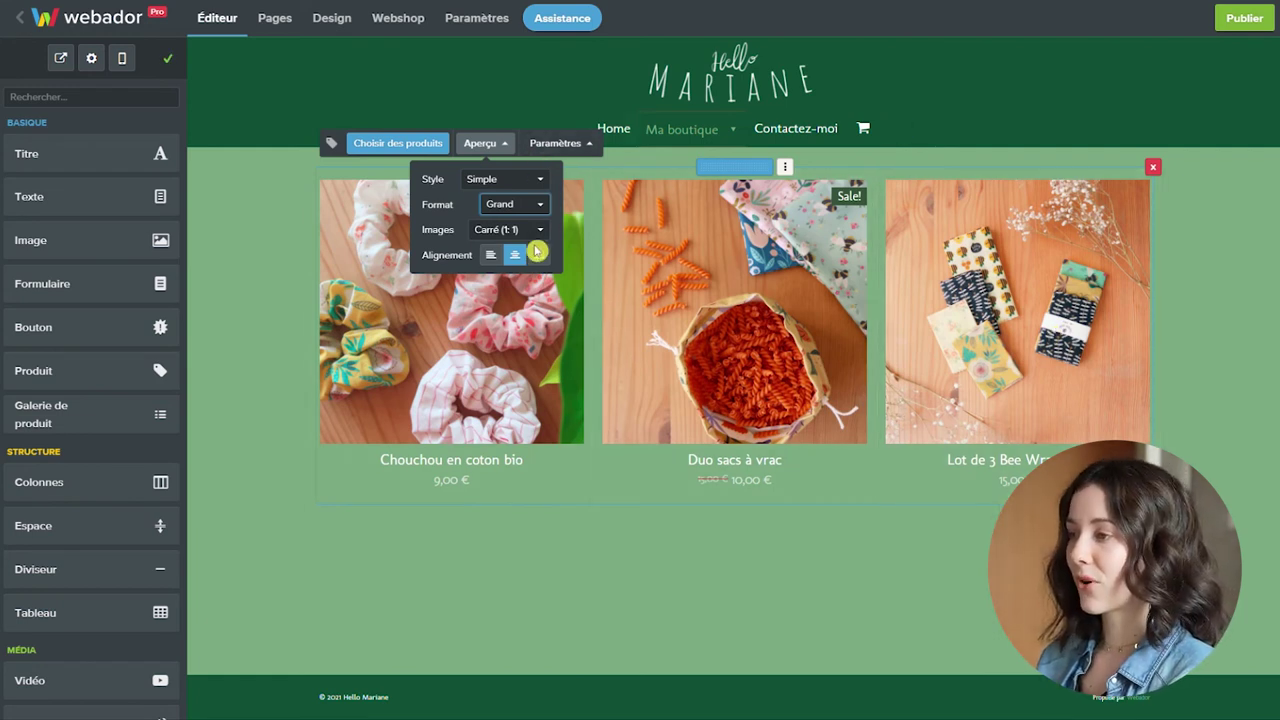
pyautogui.click(558, 143)
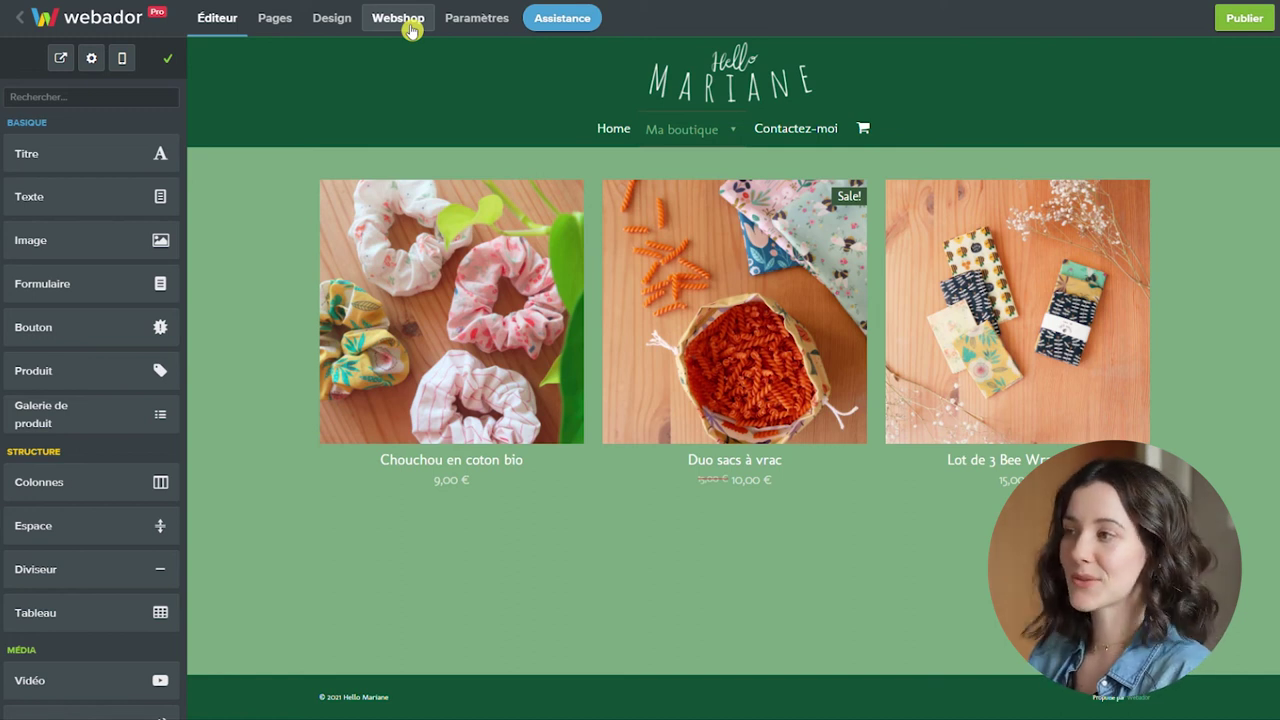
# Step: Enable the site's info bar with the Sombre colour and the text "Livraison gratuite", save it and check it in the design view
pyautogui.click(480, 29)
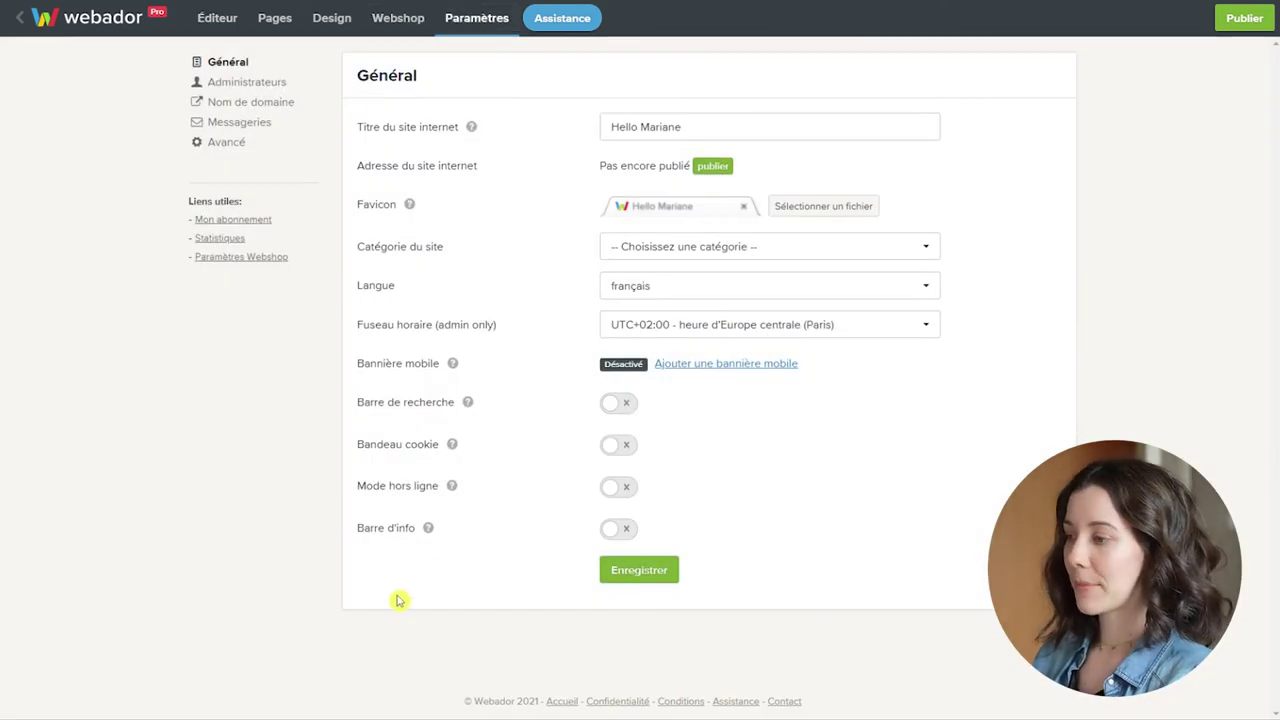
pyautogui.click(619, 529)
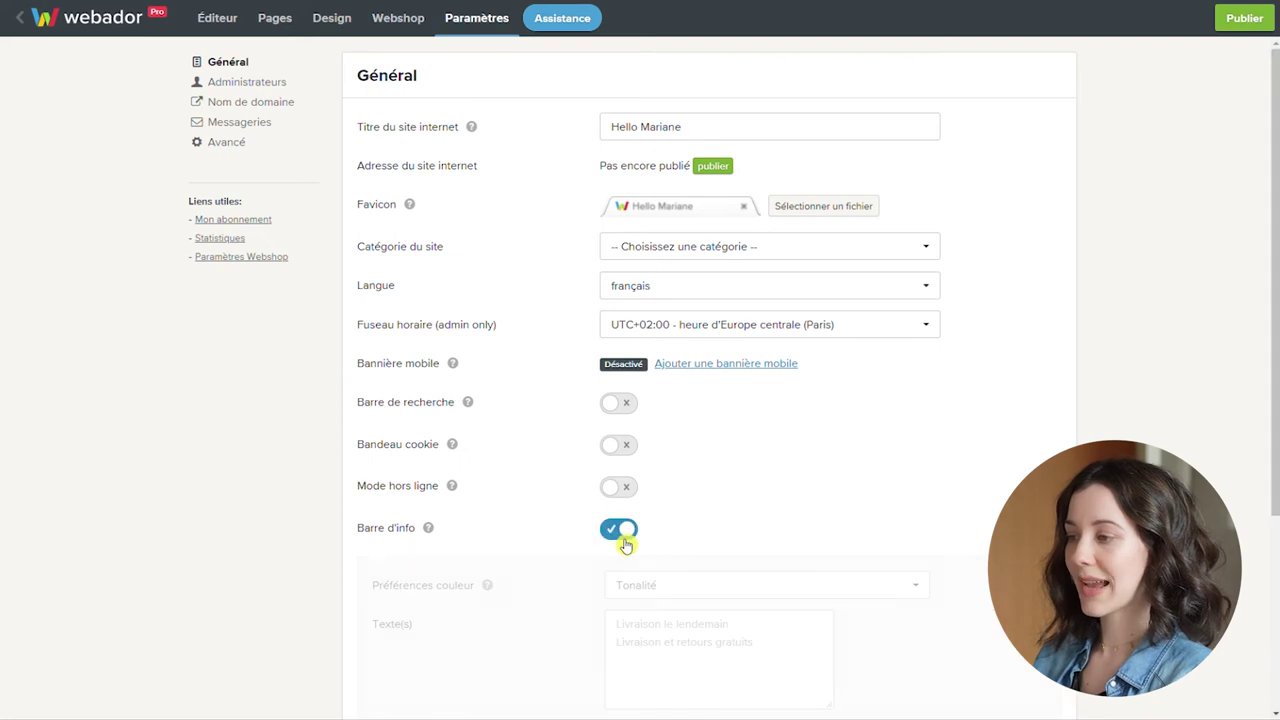
pyautogui.scroll(-2, 655, 585)
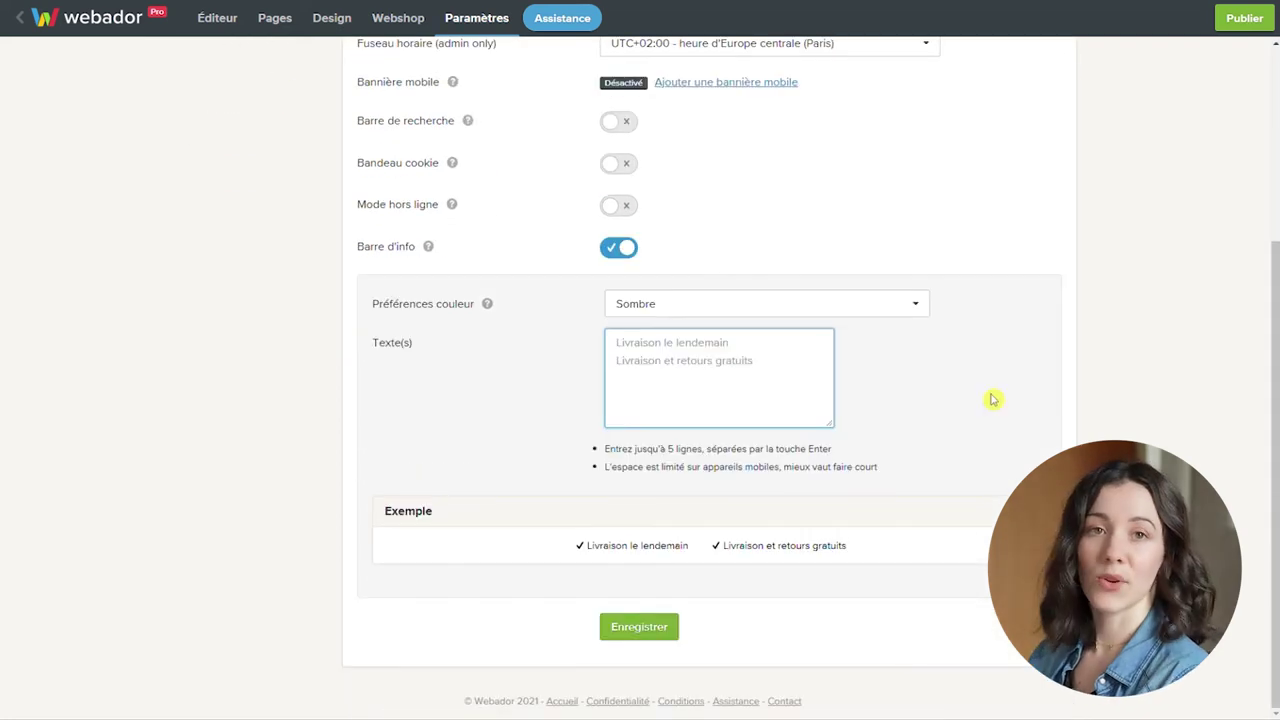
pyautogui.write('Livraison gratuite')
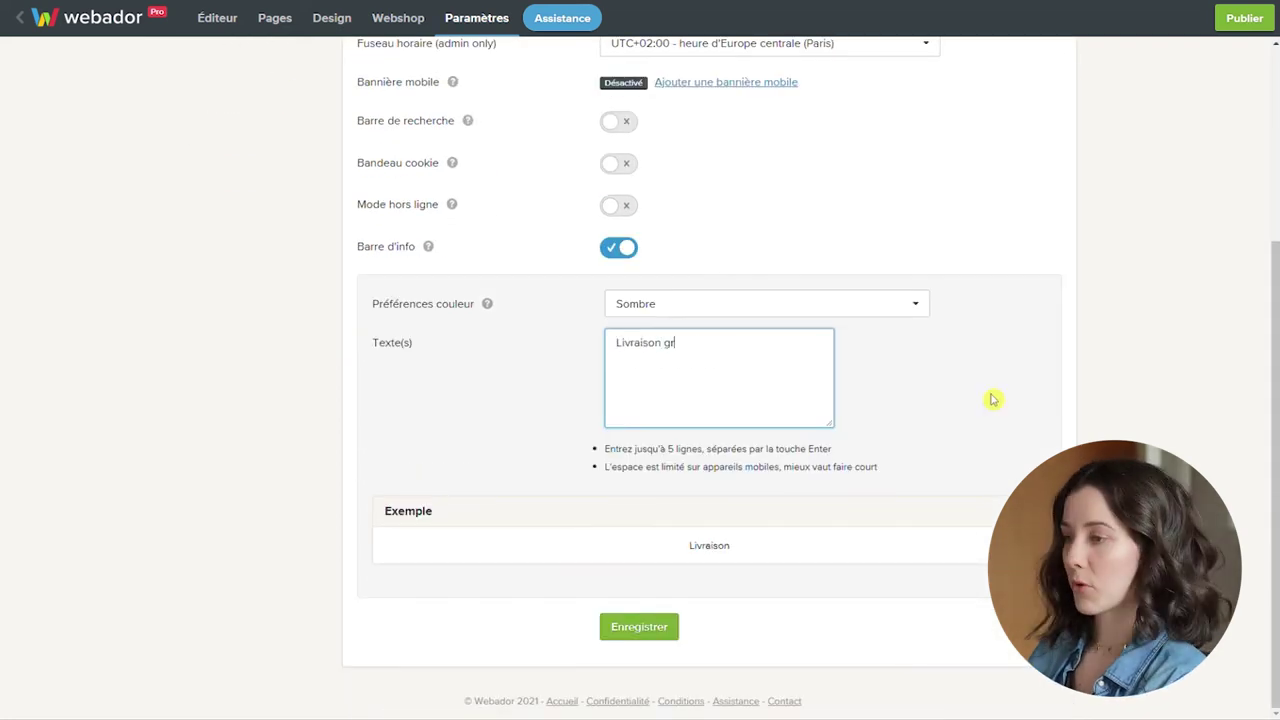
pyautogui.click(651, 630)
pyautogui.click(331, 17)
pyautogui.moveTo(697, 60); pyautogui.dragTo(809, 60)
pyautogui.click(779, 54)
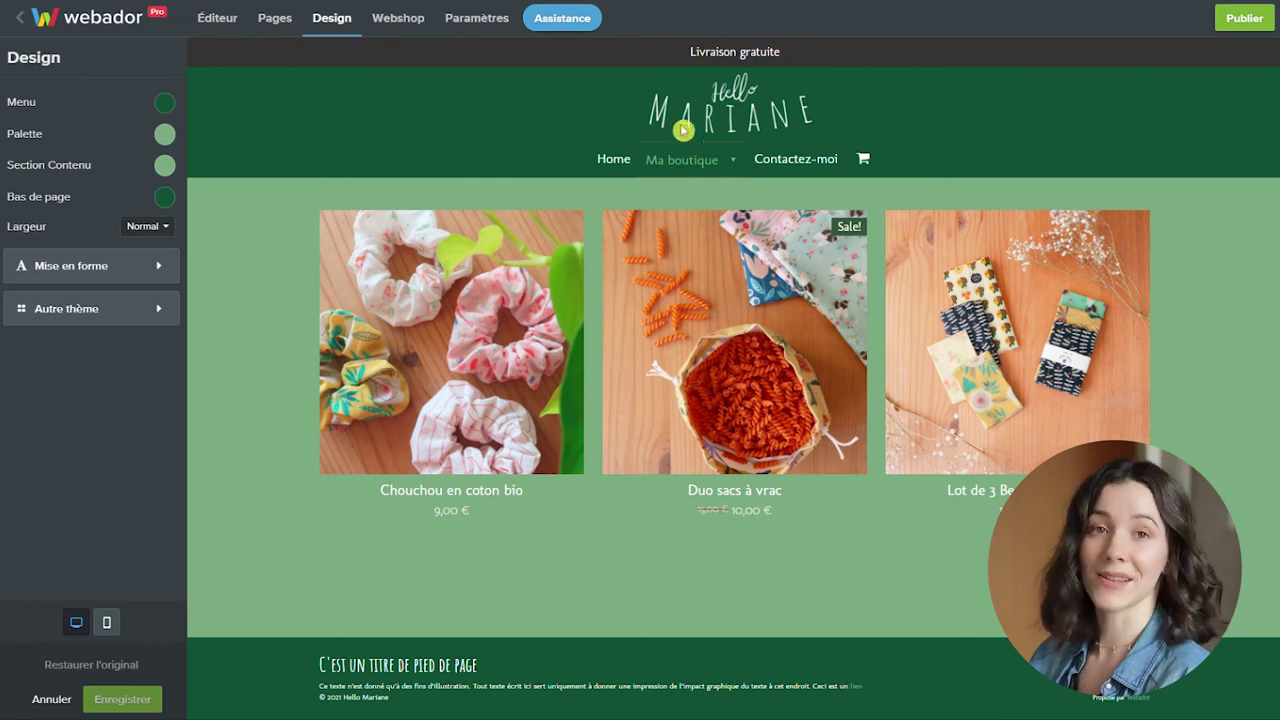
pyautogui.click(796, 160)
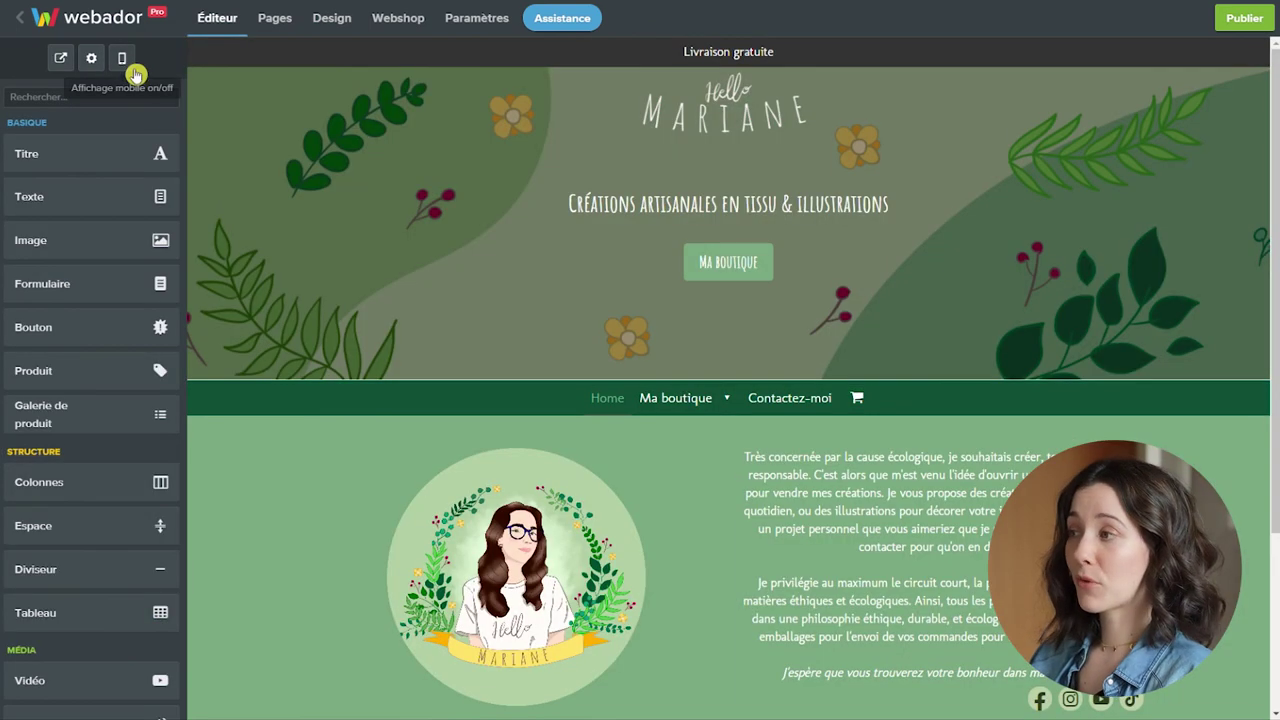
# Step: Switch the editor to the mobile display and enable the mobile banner for phone visitors
pyautogui.click(122, 62)
pyautogui.scroll(-5, 943, 283)
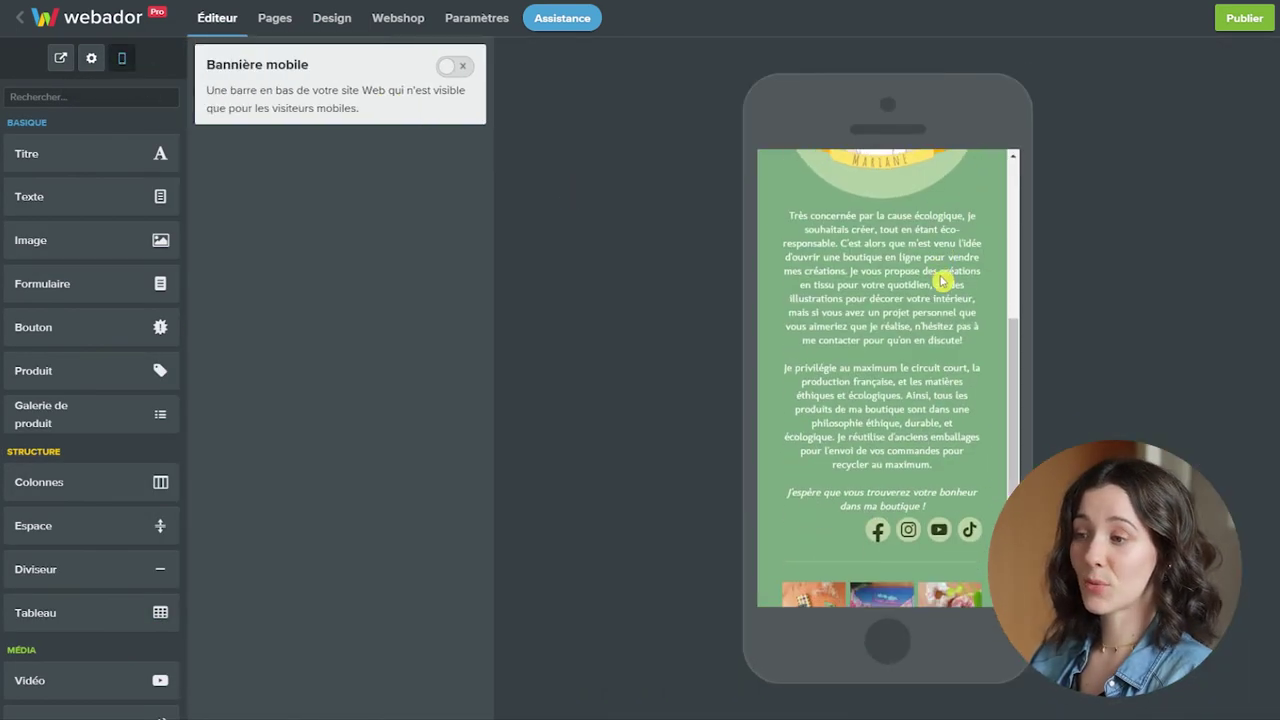
pyautogui.click(455, 66)
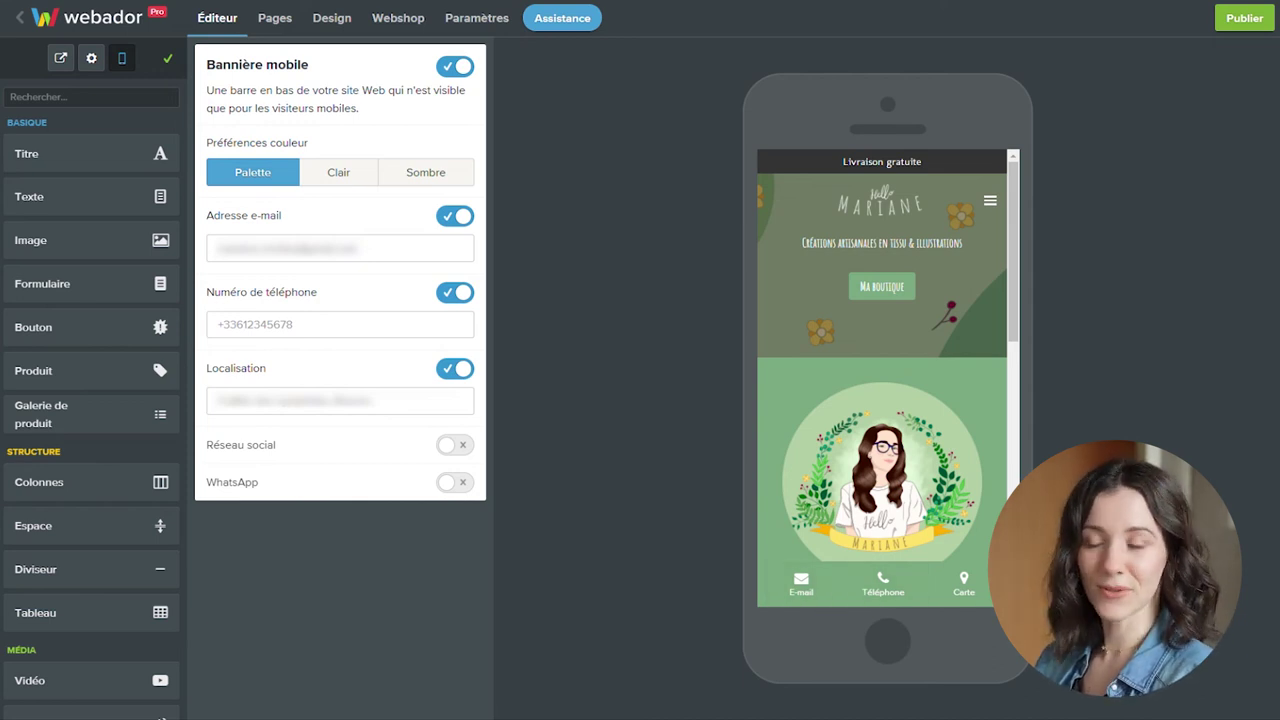
# Step: Examine the product page, navigation menu and Contactez-moi page in the mobile display
pyautogui.scroll(-10, 941, 320)
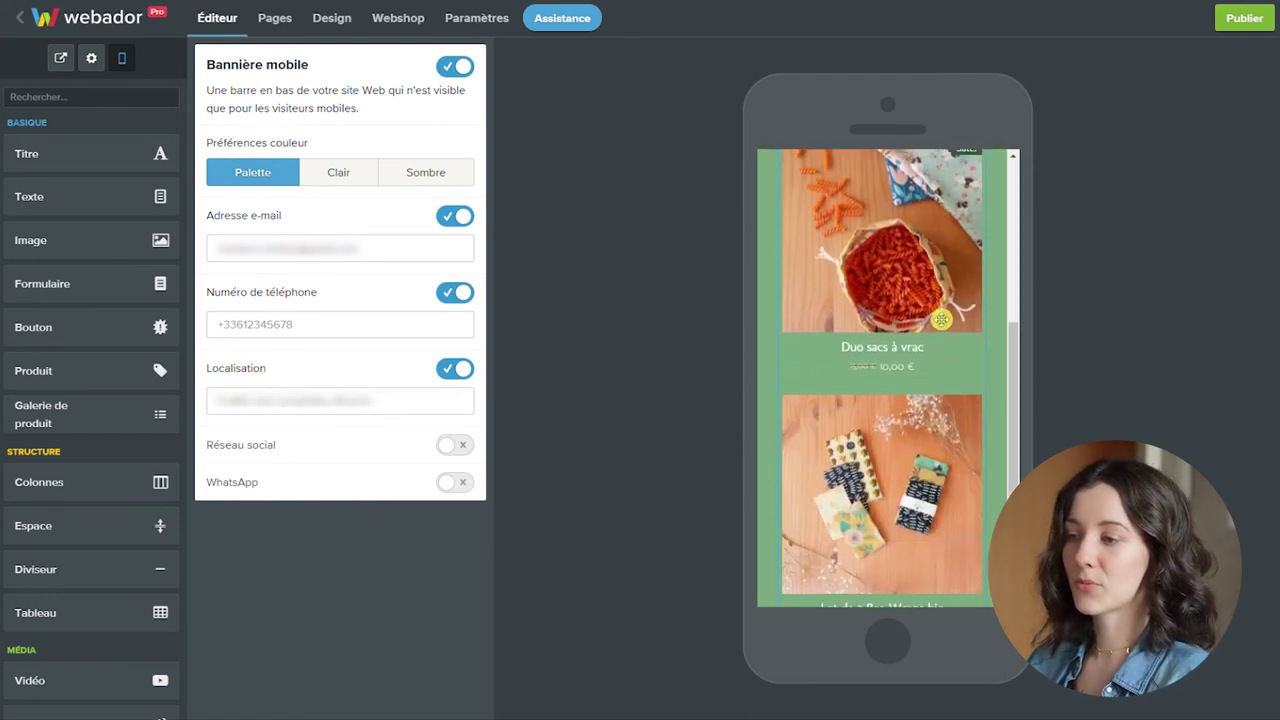
pyautogui.scroll(10, 941, 320)
pyautogui.click(989, 178)
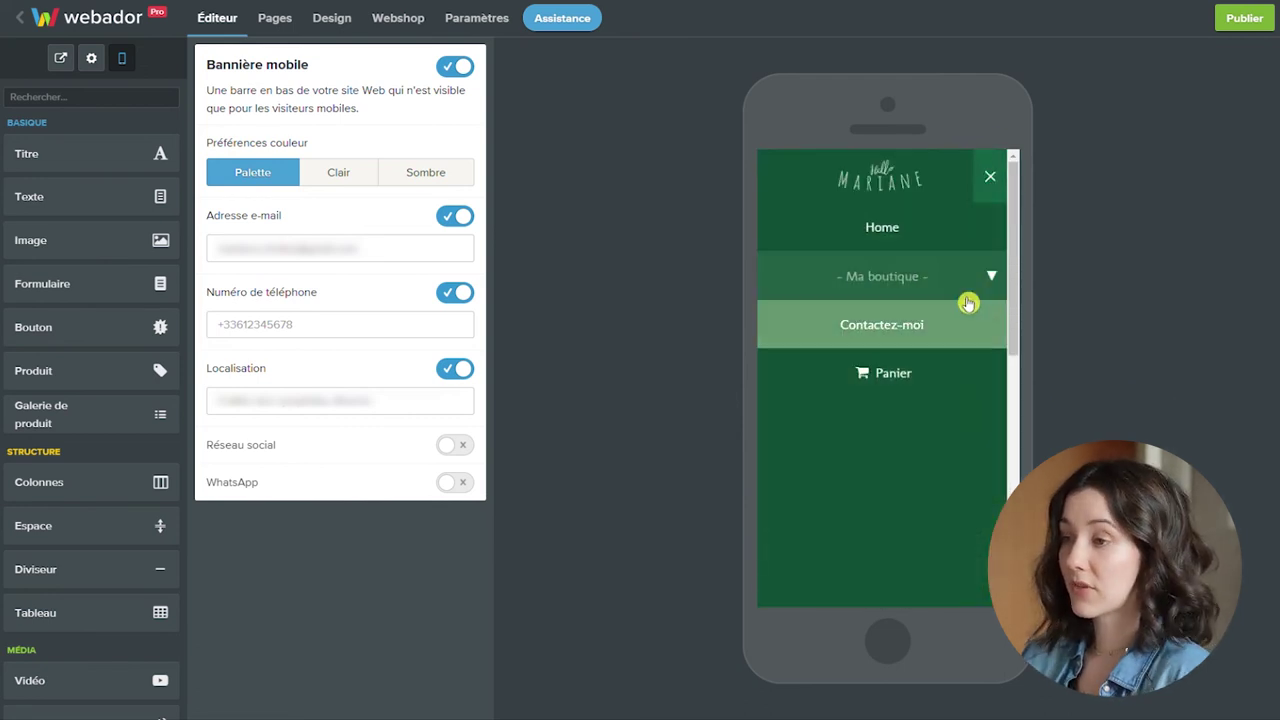
pyautogui.click(910, 322)
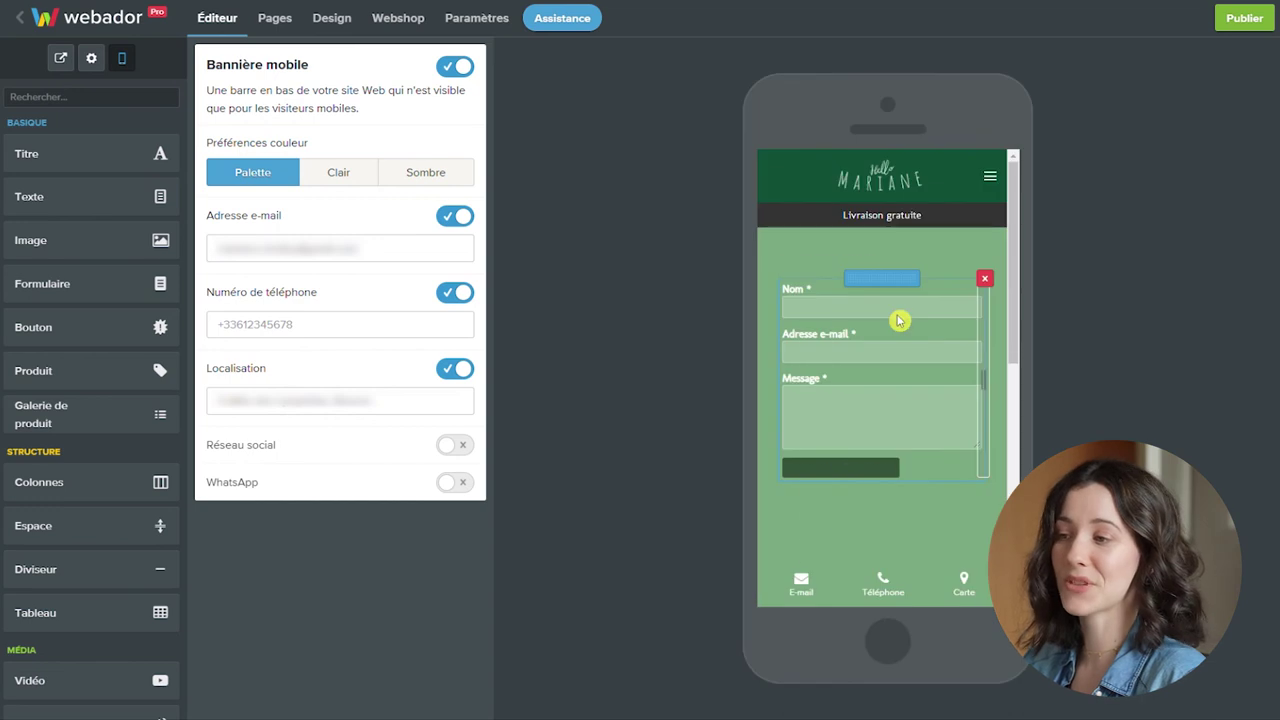
pyautogui.scroll(-10, 900, 320)
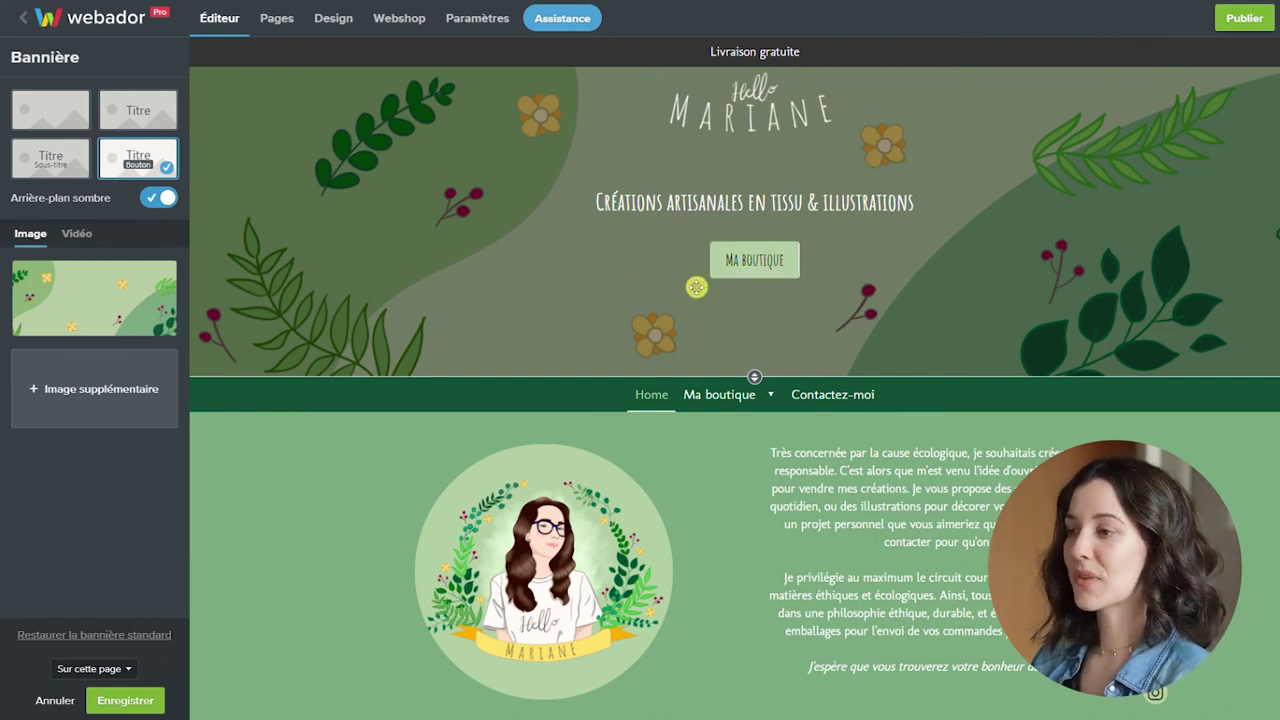
# Step: Link the home banner's "Ma boutique" button to the internal page Ma boutique and save the link
pyautogui.click(765, 266)
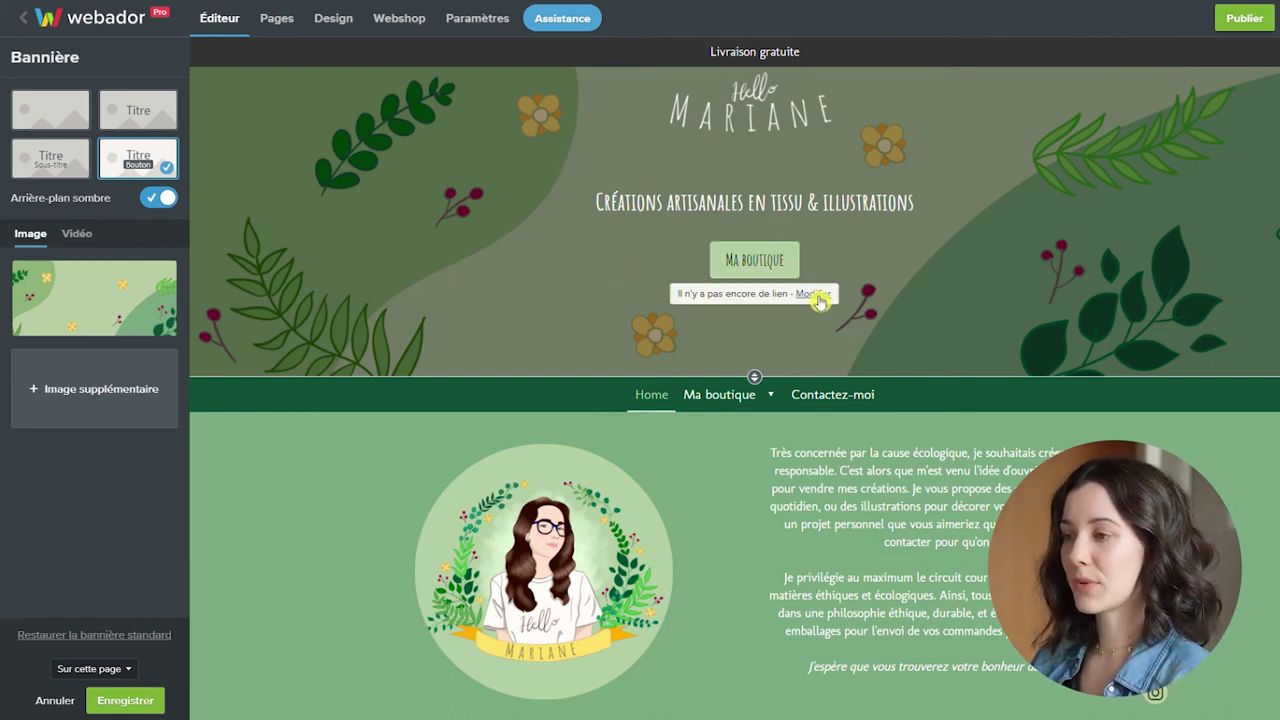
pyautogui.click(815, 295)
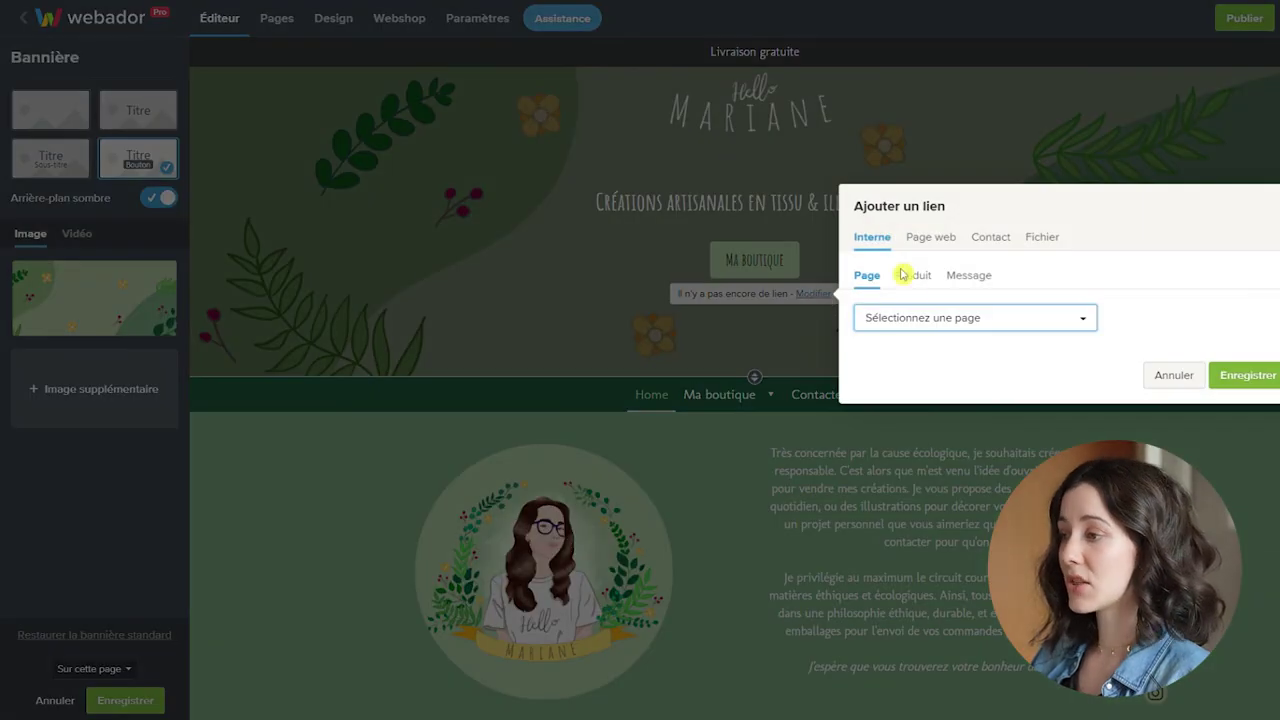
pyautogui.click(1063, 320)
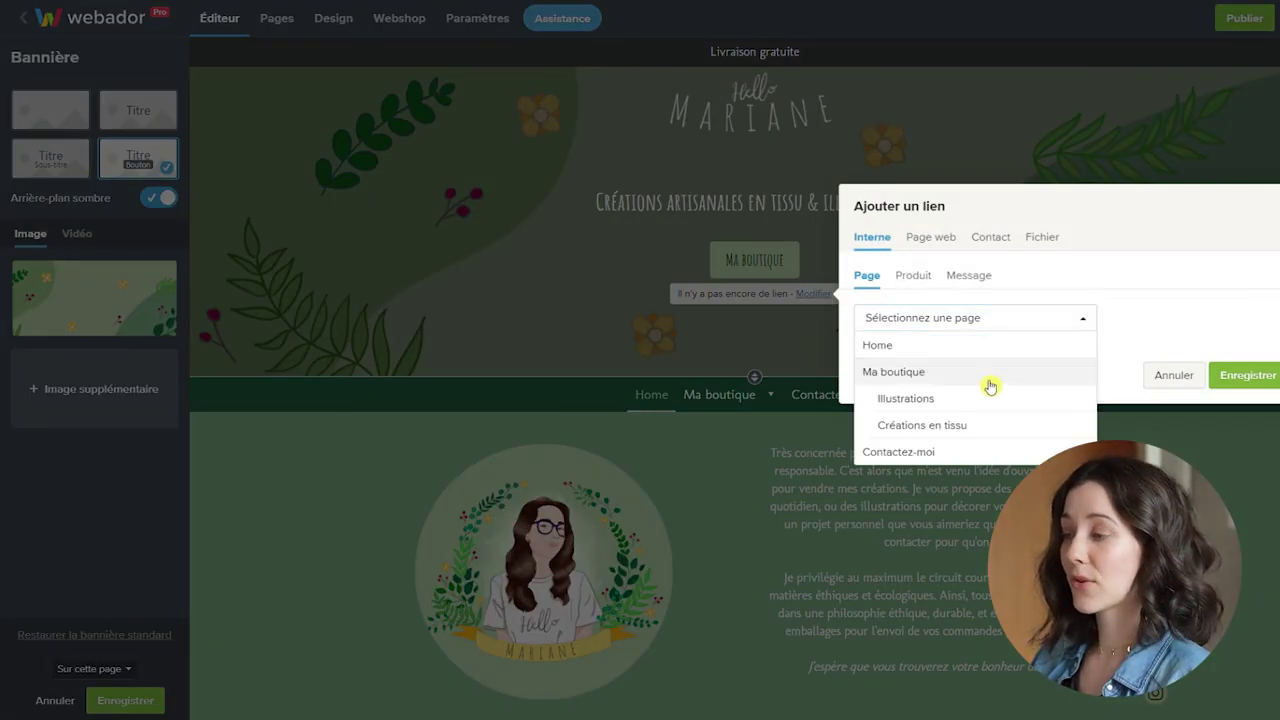
pyautogui.click(966, 382)
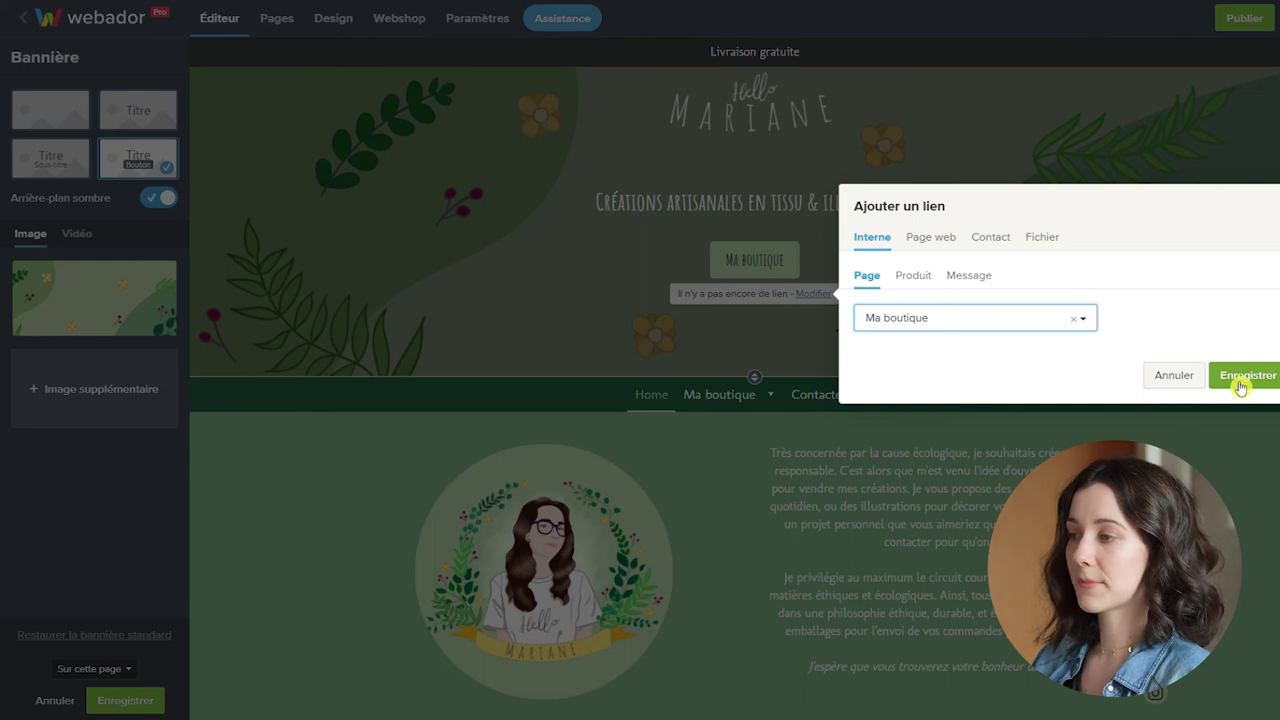
pyautogui.click(1240, 377)
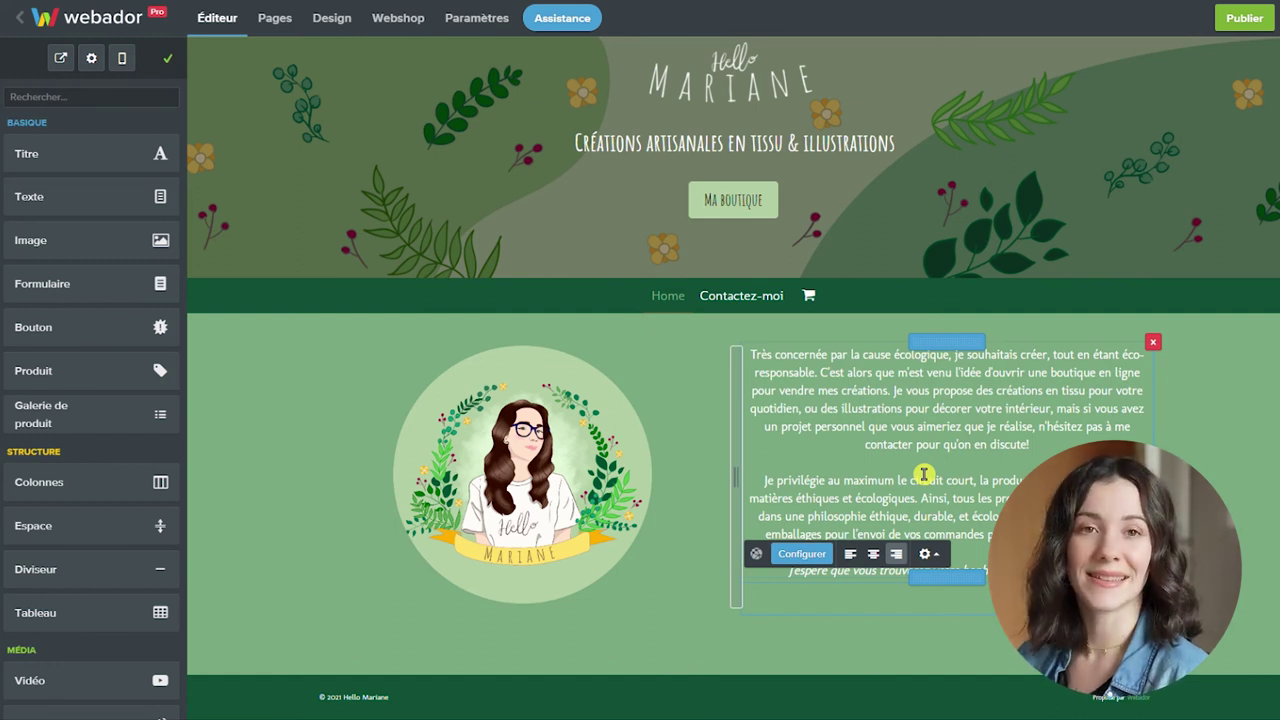
# Step: Add a photo album filled with product photos beneath the home page introduction, and place a divider above the album
pyautogui.scroll(-3, 74, 277)
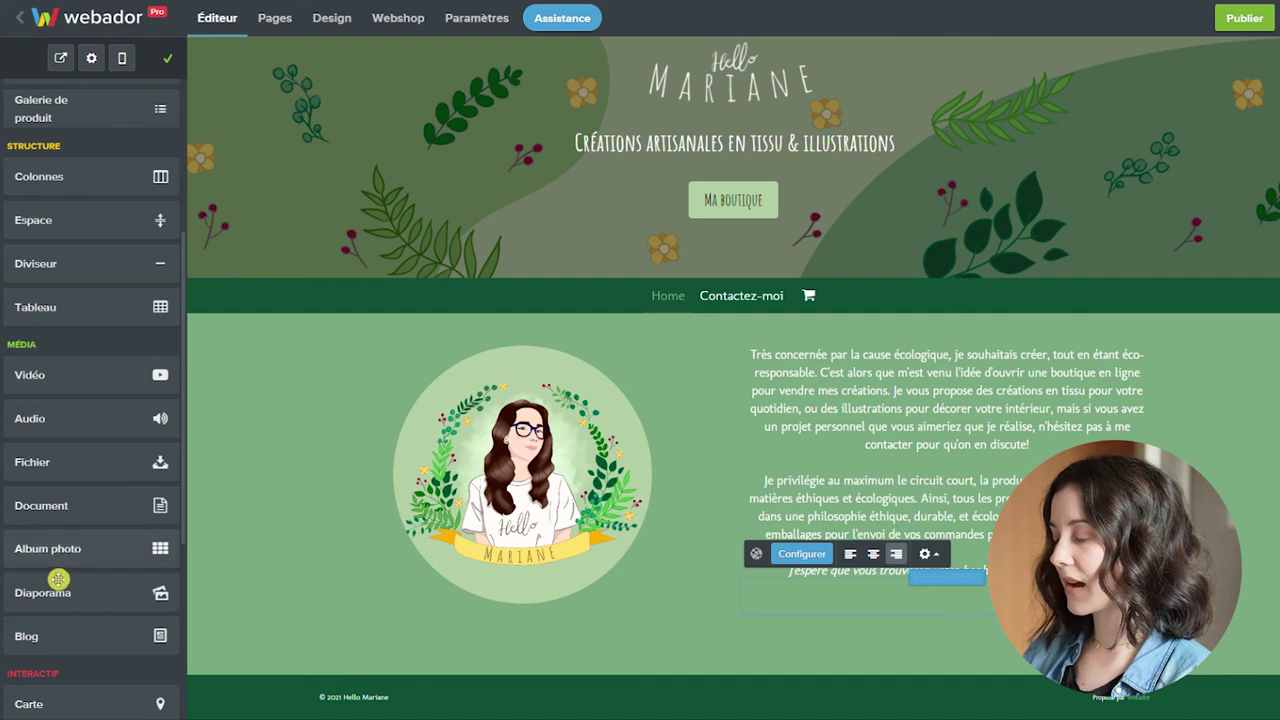
pyautogui.moveTo(46, 562); pyautogui.dragTo(573, 680)
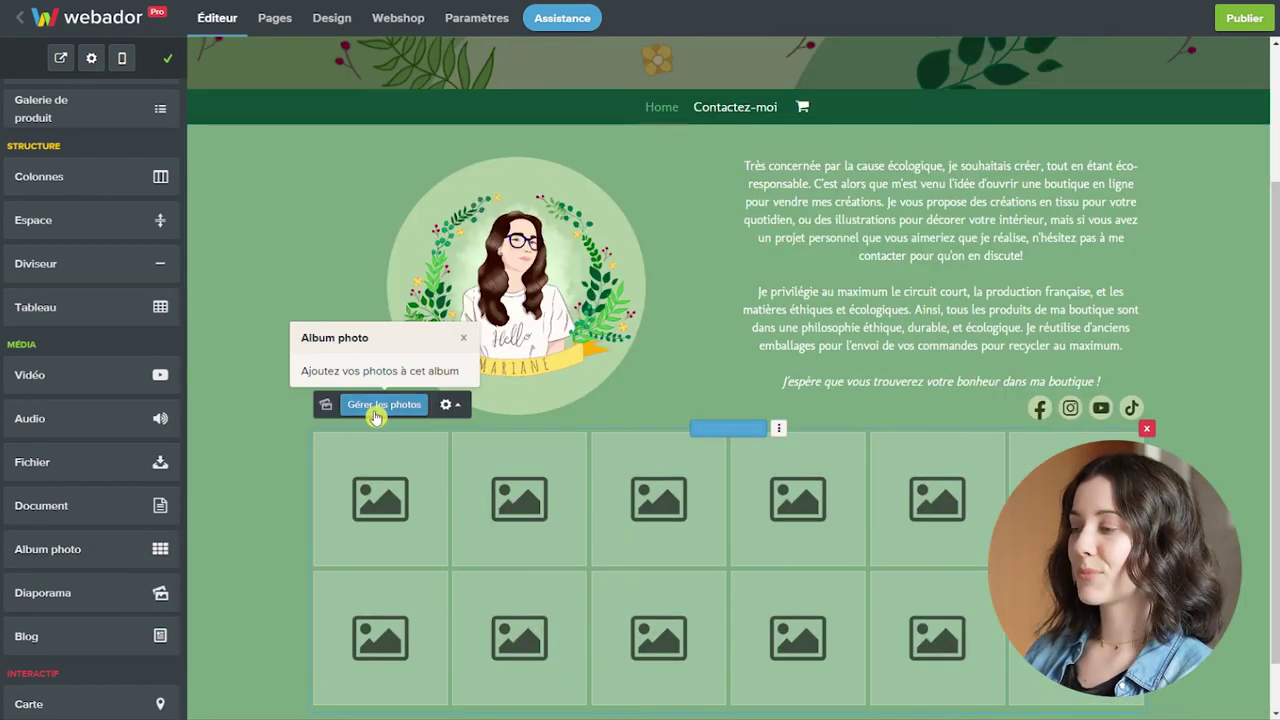
pyautogui.click(382, 406)
pyautogui.click(655, 205)
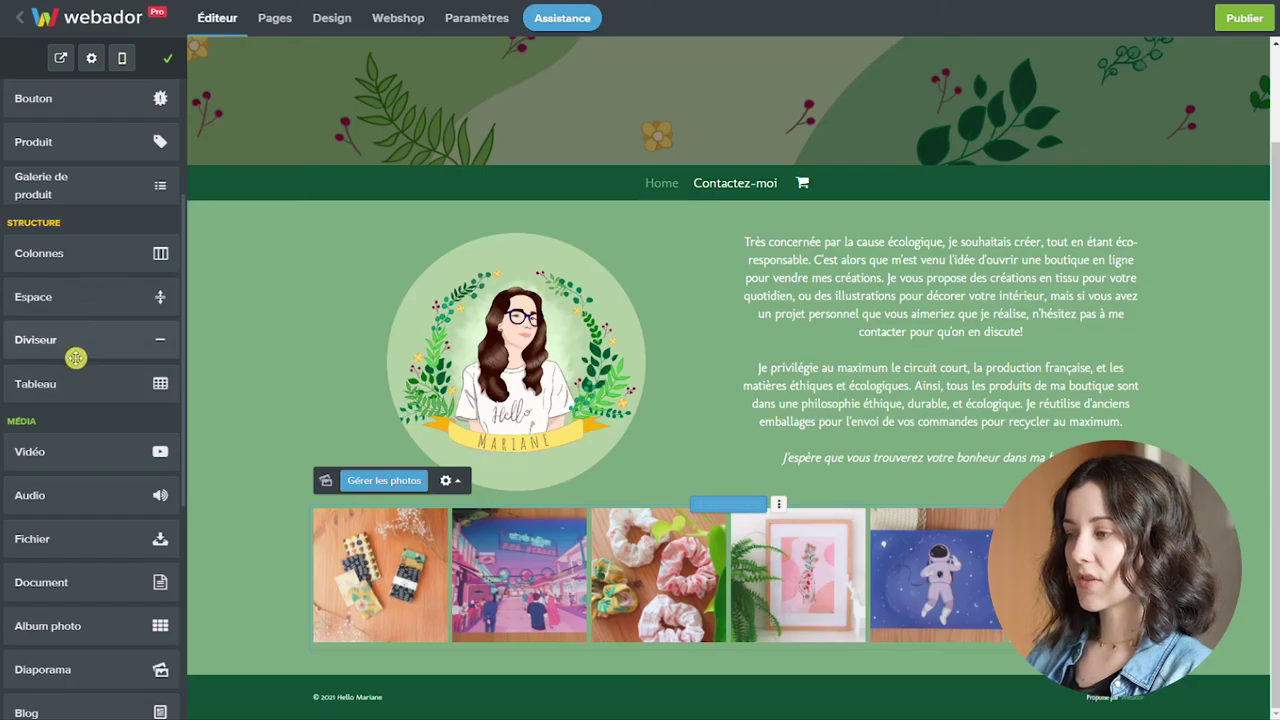
pyautogui.moveTo(76, 358); pyautogui.dragTo(604, 416)
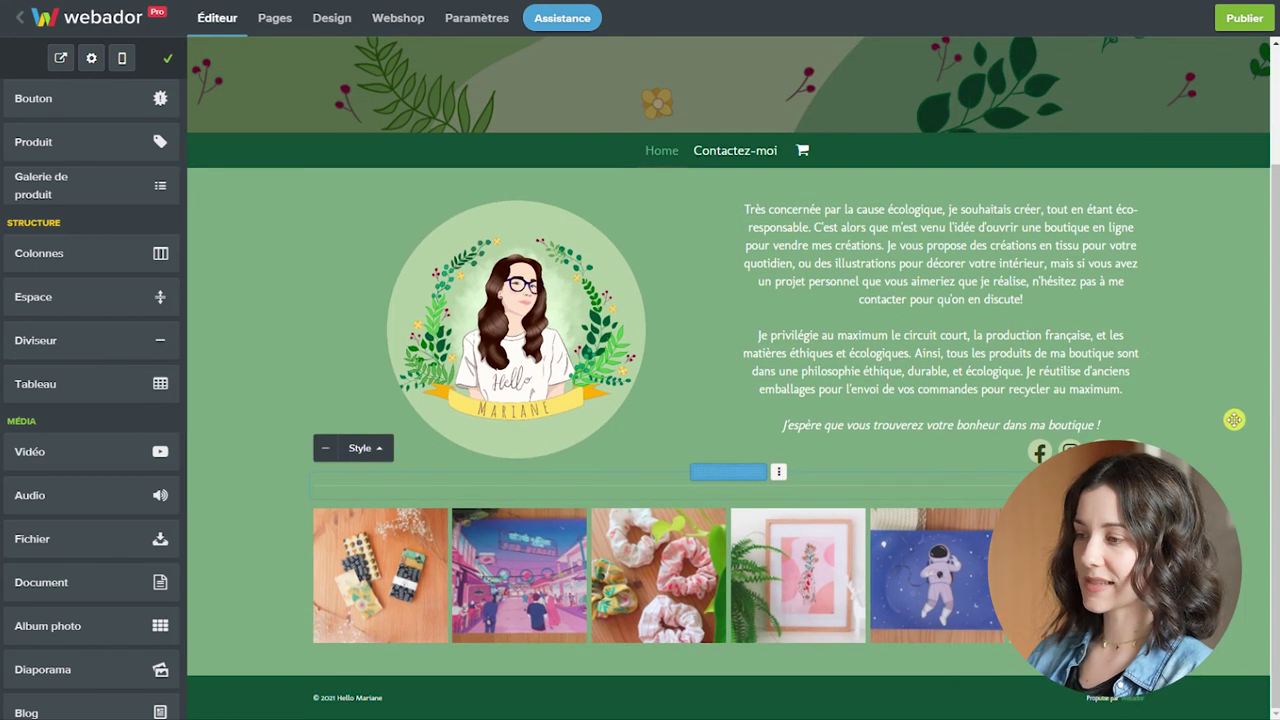
pyautogui.click(1233, 421)
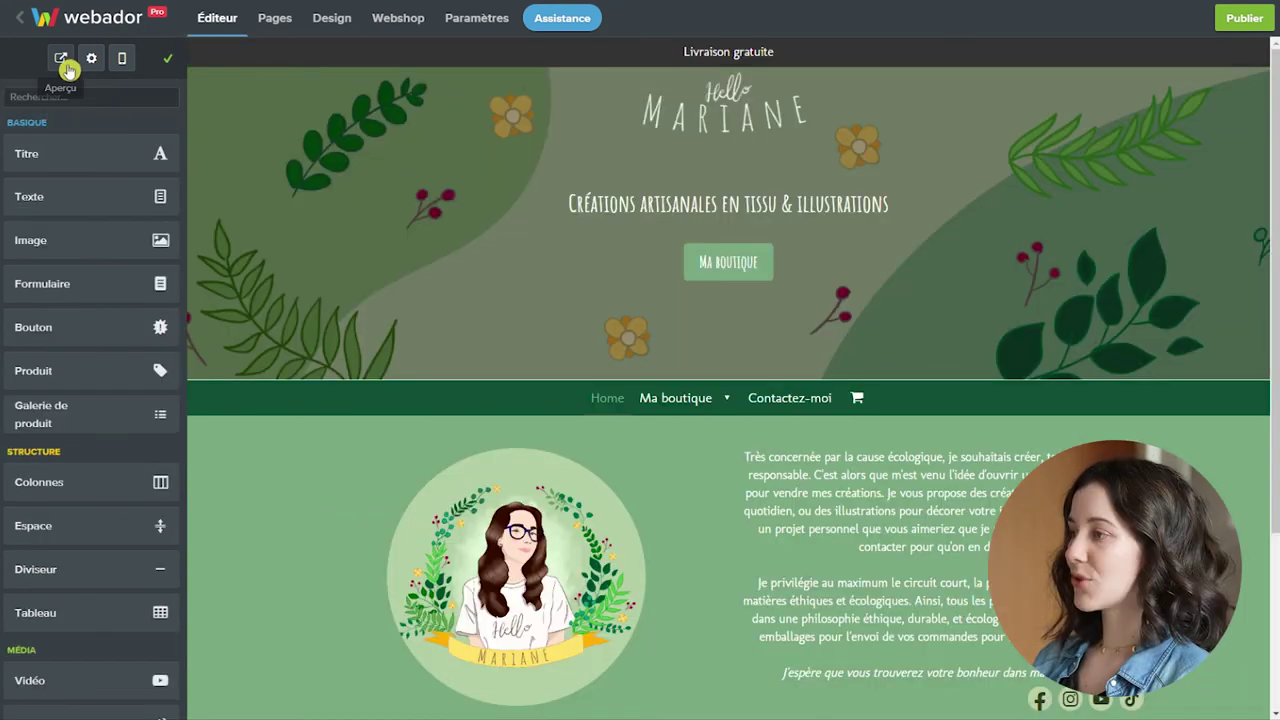
# Step: Preview the site and try the links from the home banner to the shop and on to the Illustrations page
pyautogui.click(63, 60)
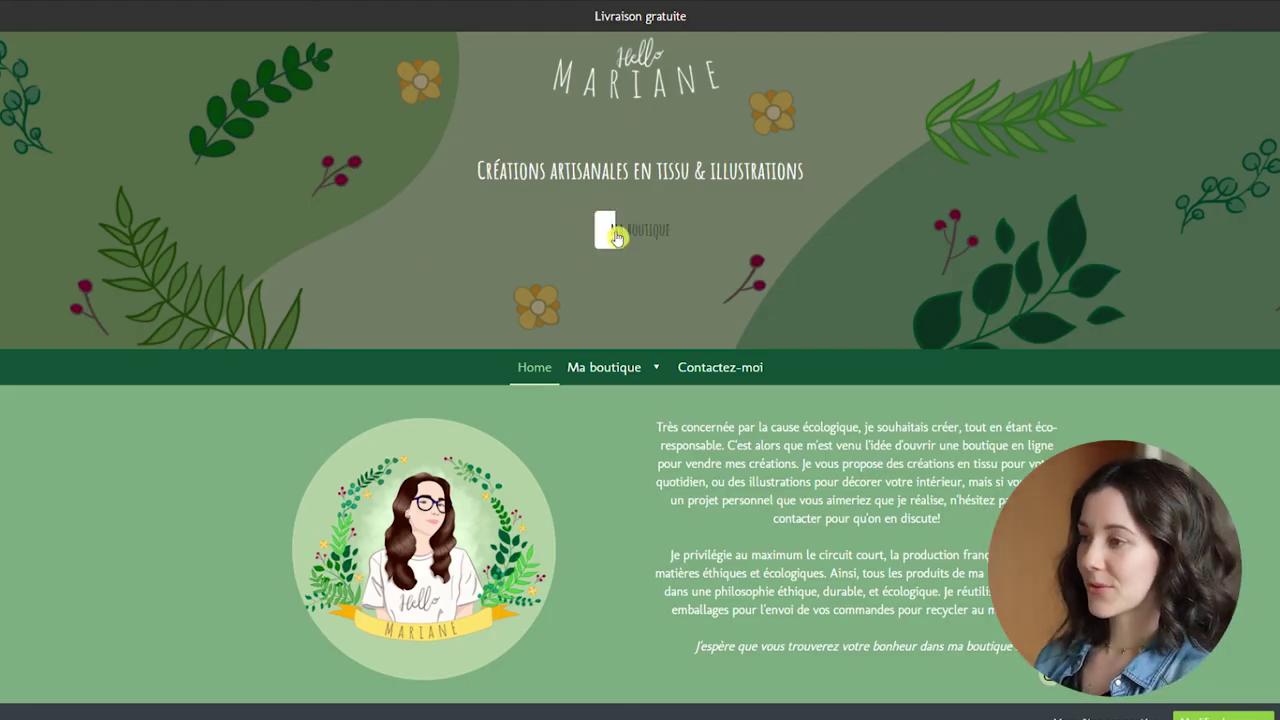
pyautogui.click(652, 235)
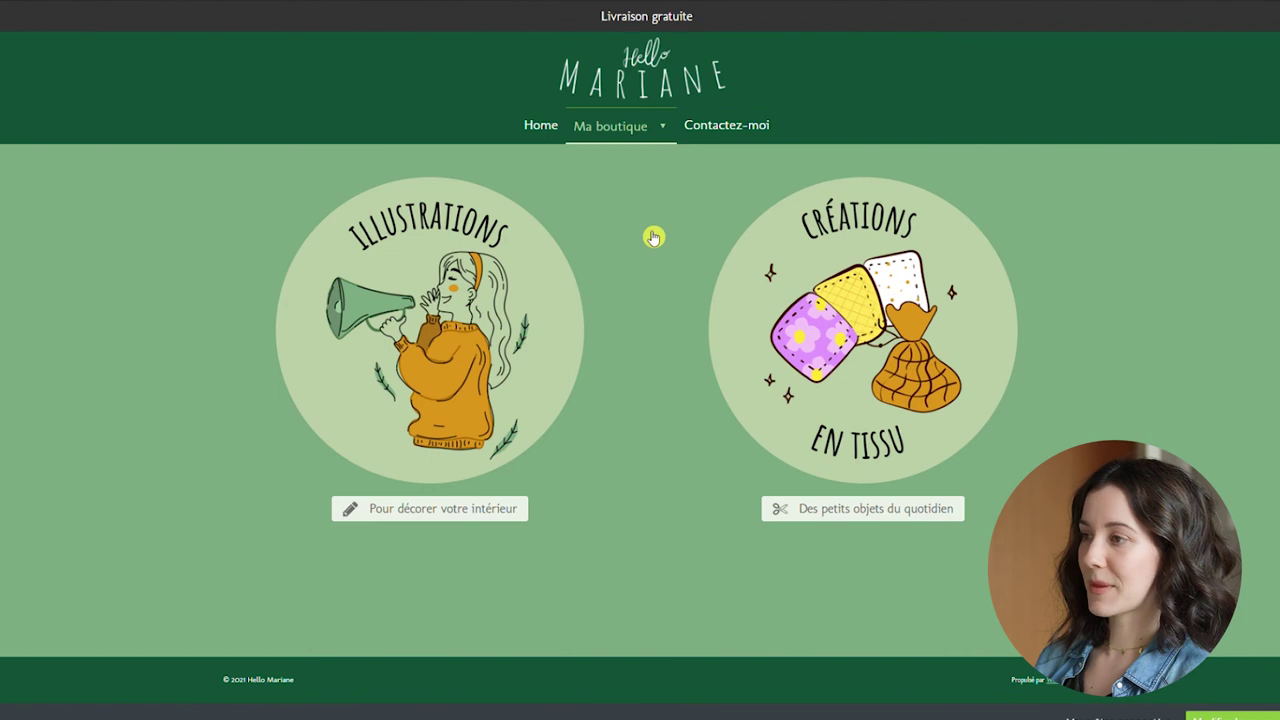
pyautogui.click(490, 510)
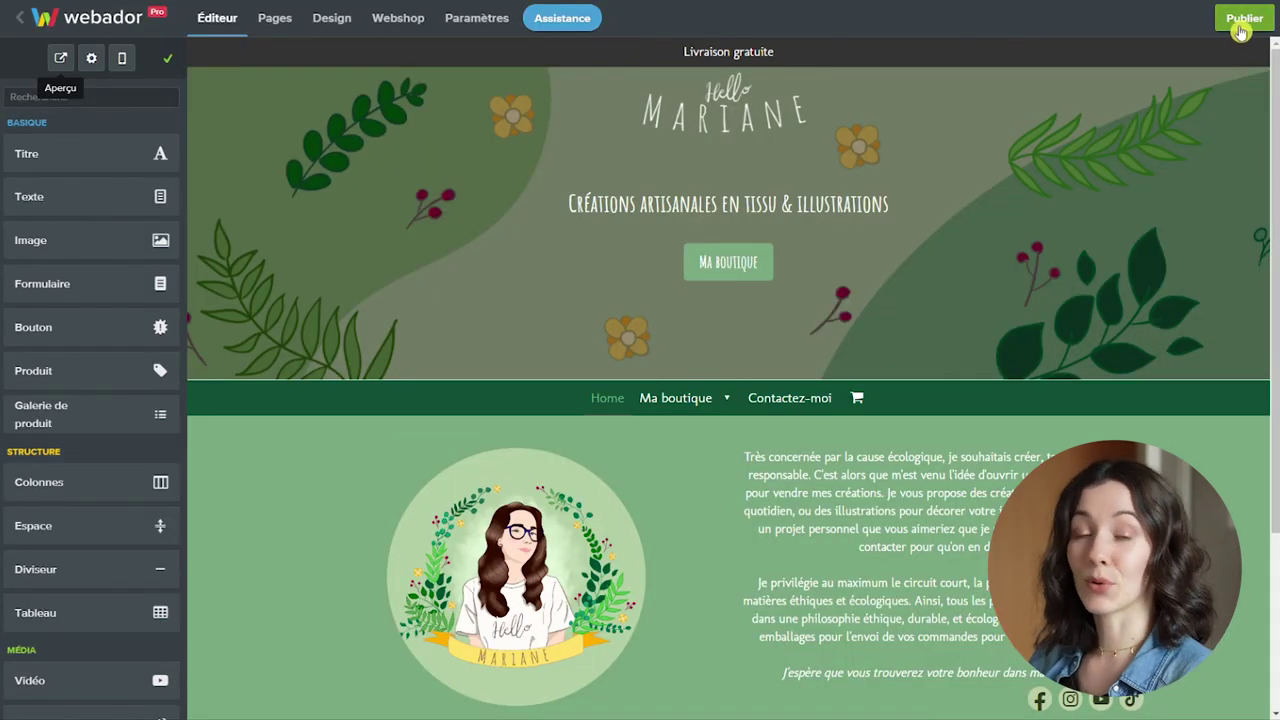
# Step: Publish the website and register the domain name hellomariane.fr for it
pyautogui.click(1236, 22)
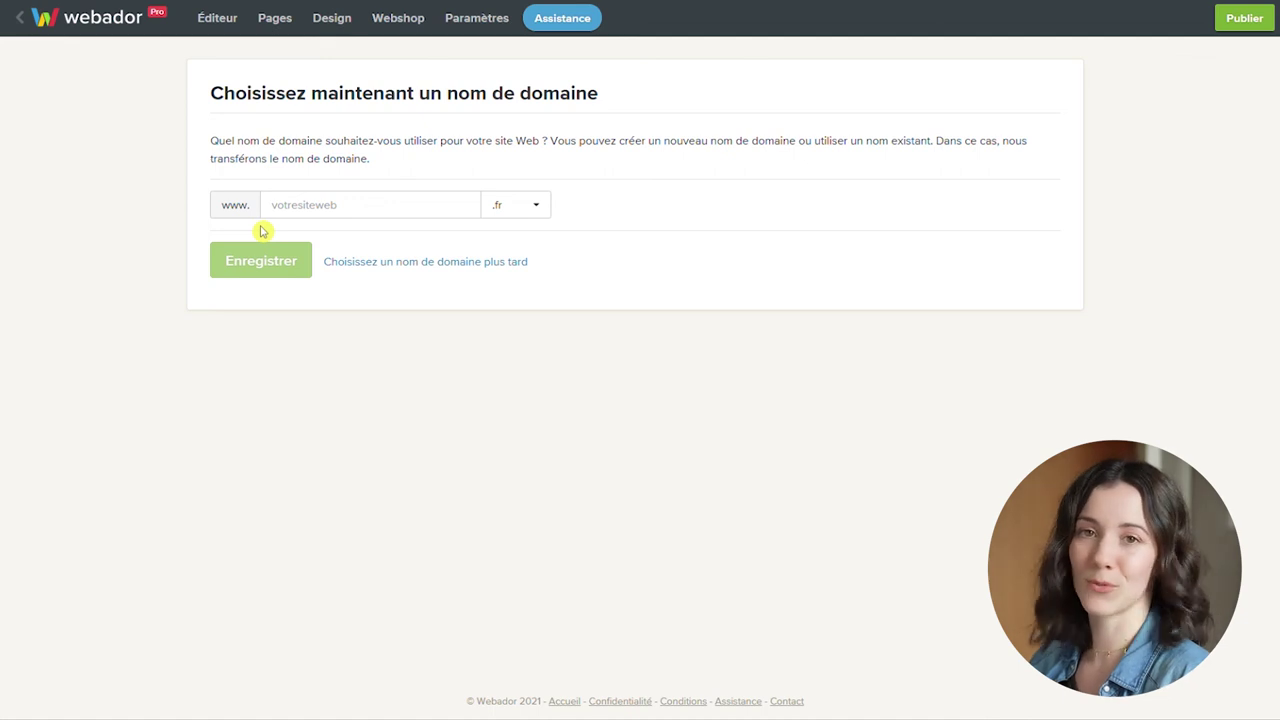
pyautogui.click(300, 205)
pyautogui.write('hellomariane')
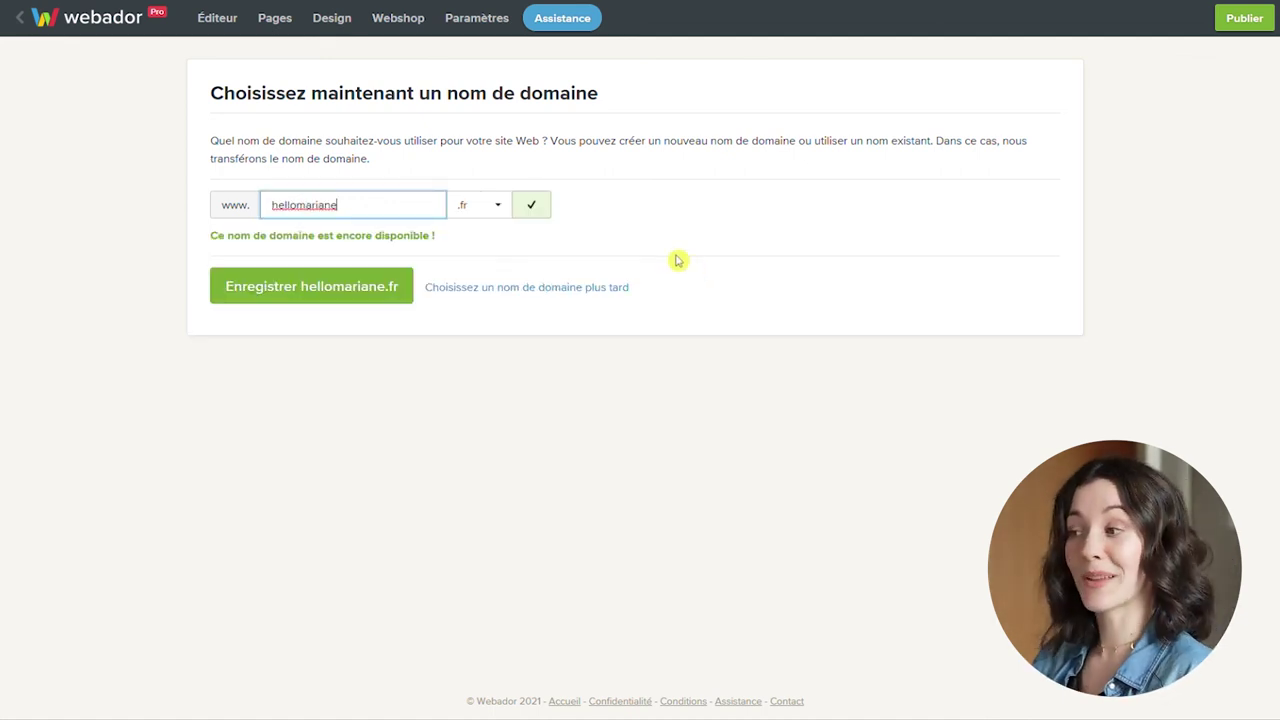
pyautogui.click(468, 207)
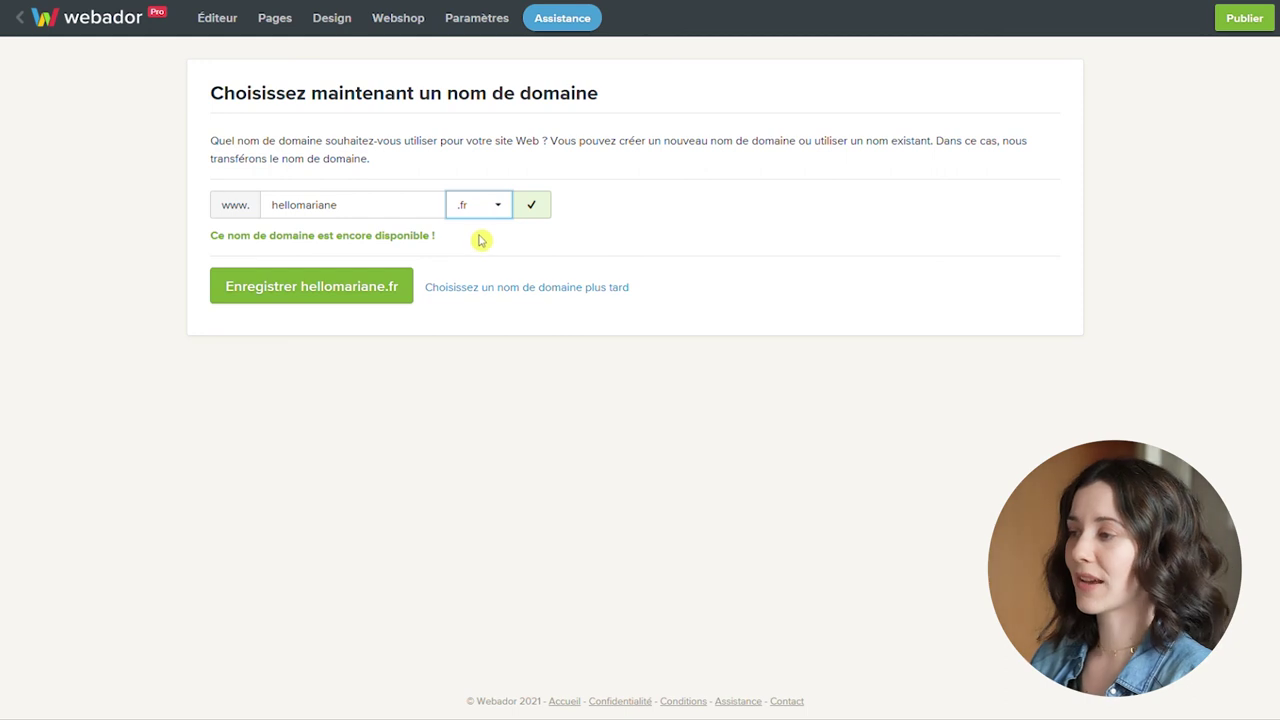
pyautogui.click(313, 290)
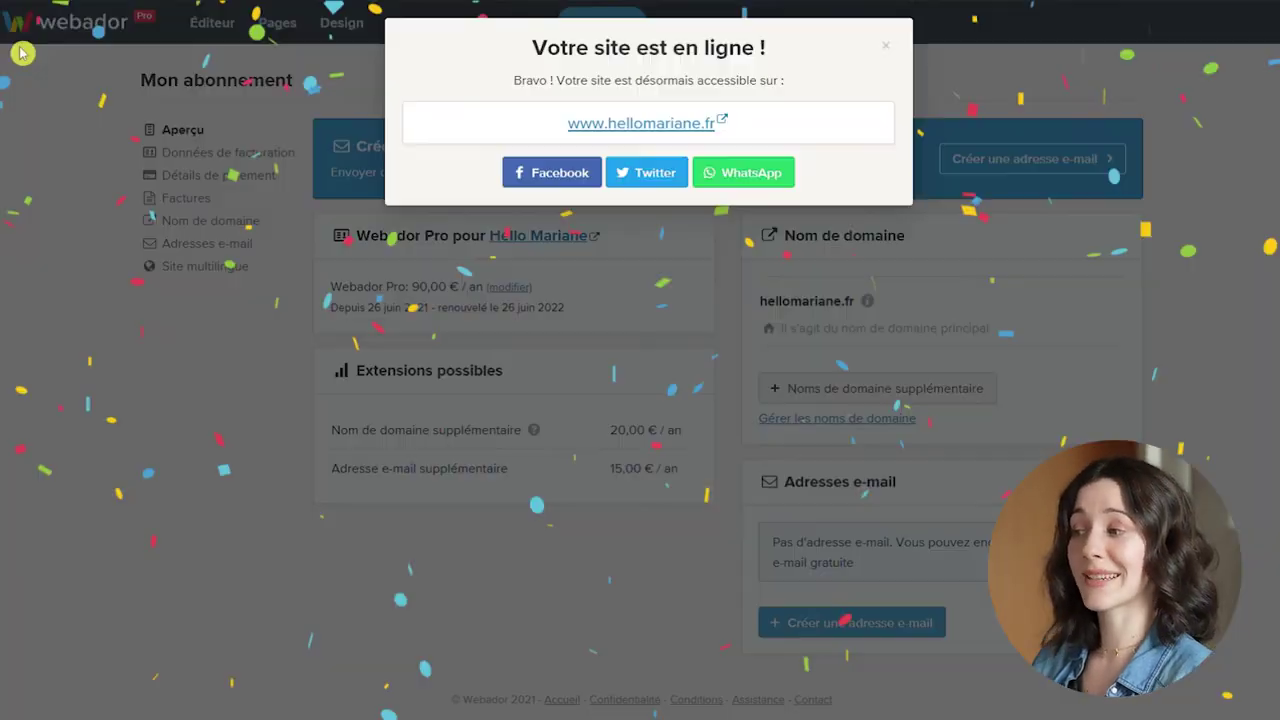